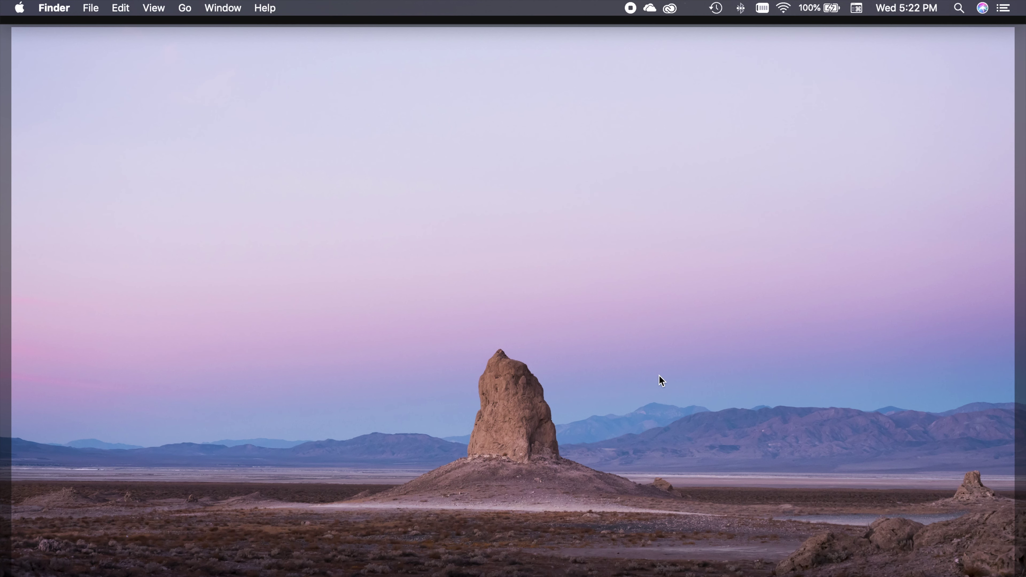
- Look over the new-document presets for Mobile, Print and Film & Video, including the full Film & Video preset list
key(F11)
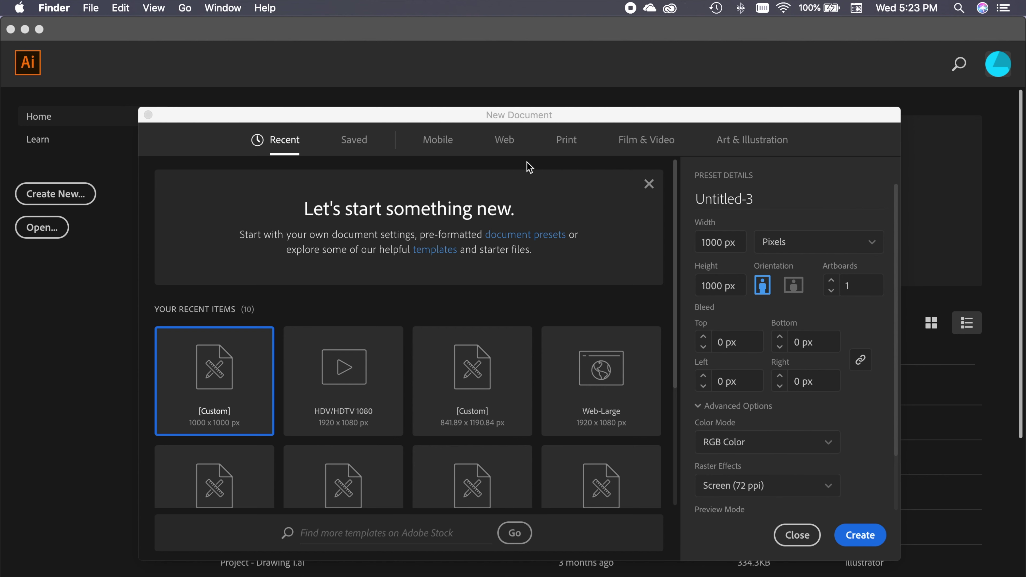
drag(424, 117, 427, 85)
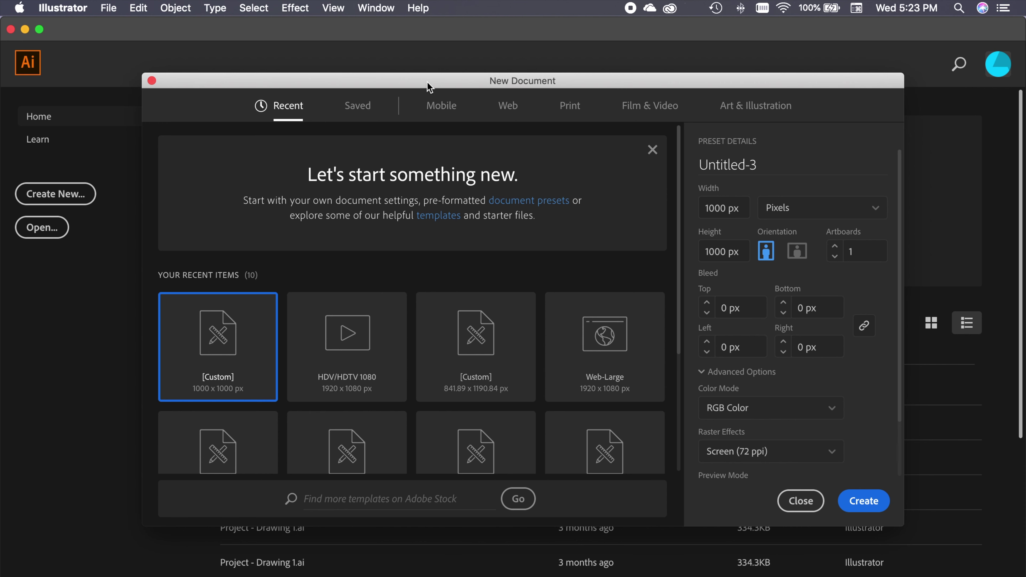
click(443, 109)
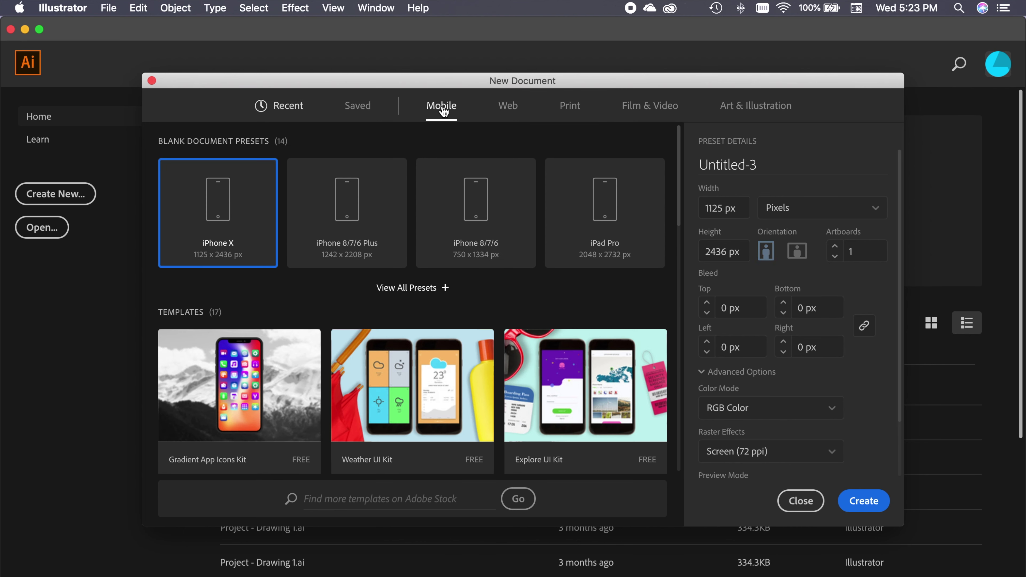
triple_click(737, 212)
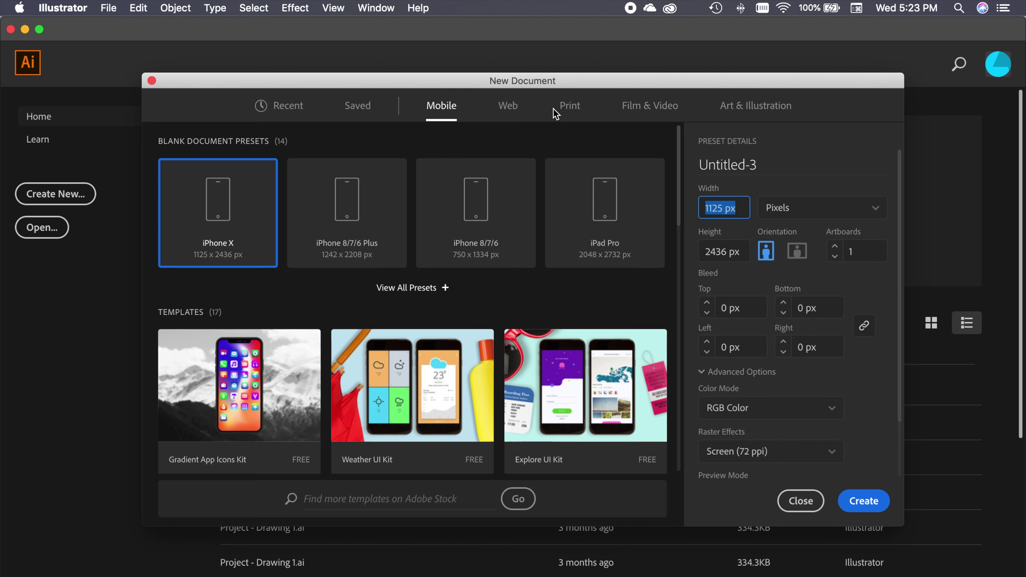
click(570, 108)
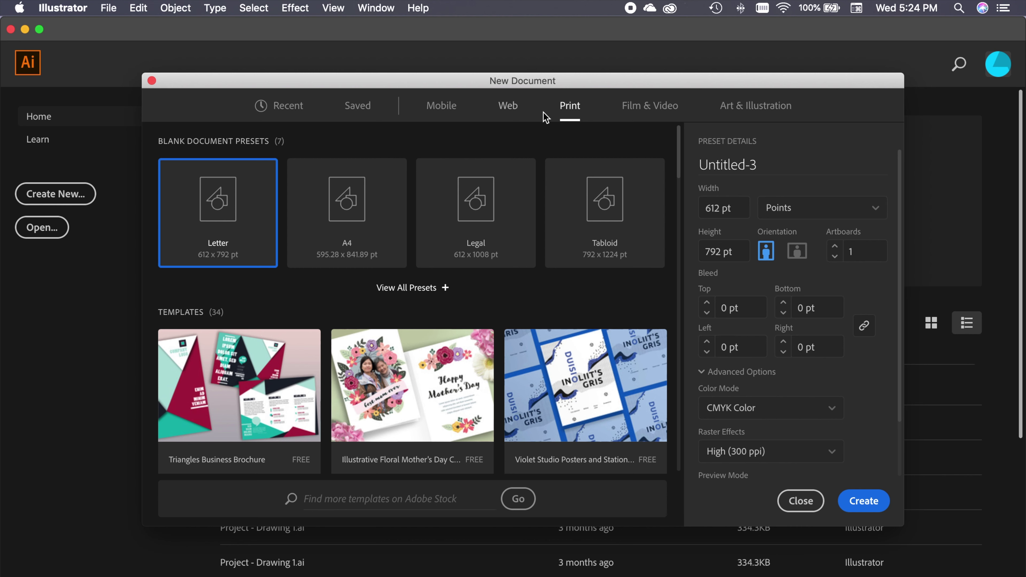
click(646, 115)
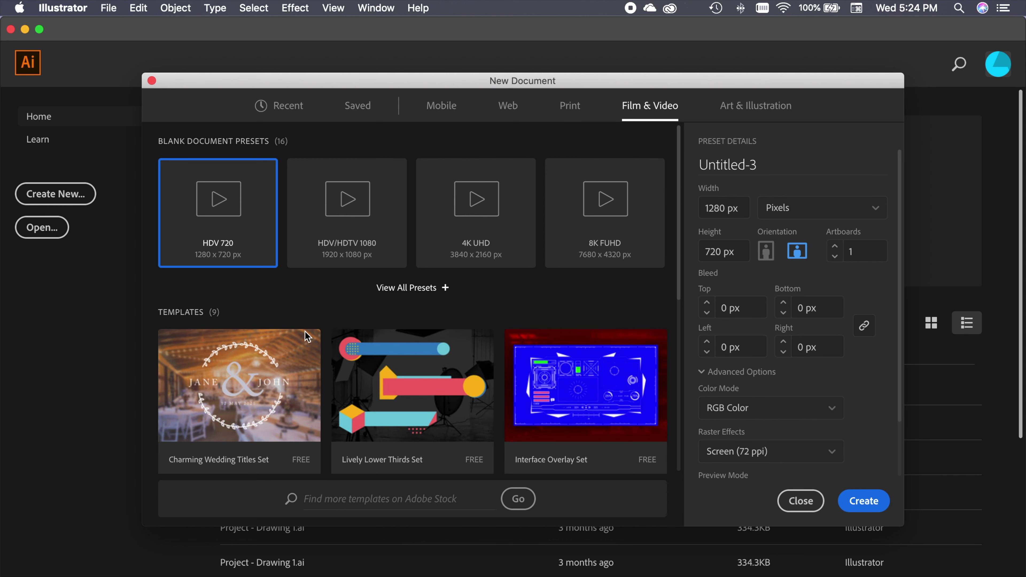
click(428, 288)
scroll(397, 303, down, 5)
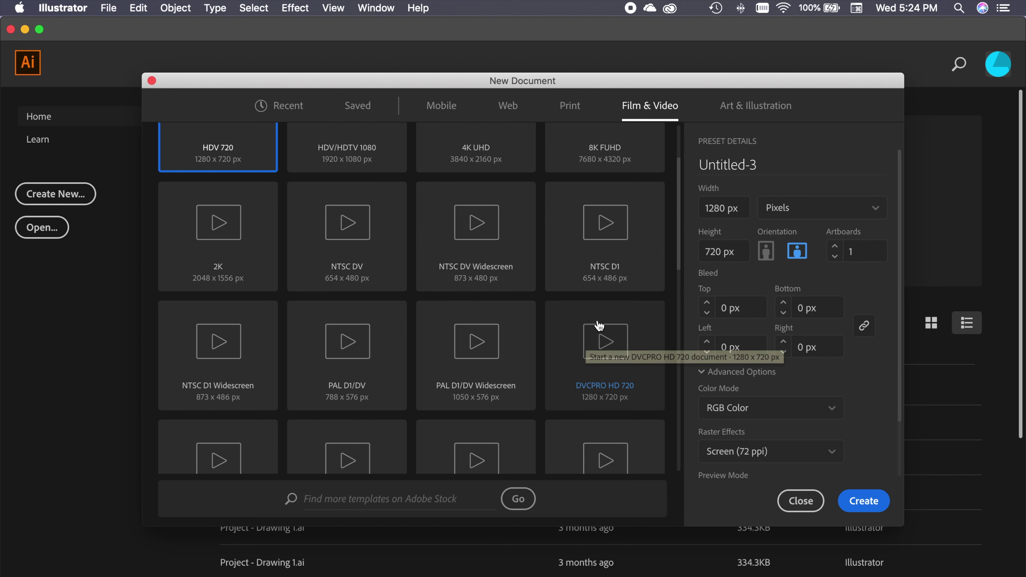
- Choose the Web document presets and set both the width and height to 1000 px
click(508, 107)
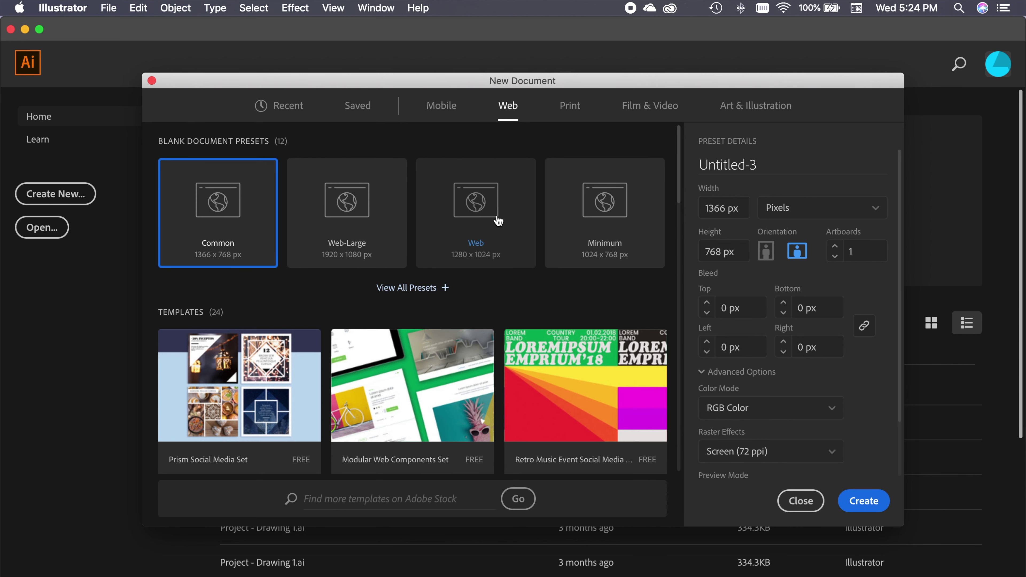
click(737, 212)
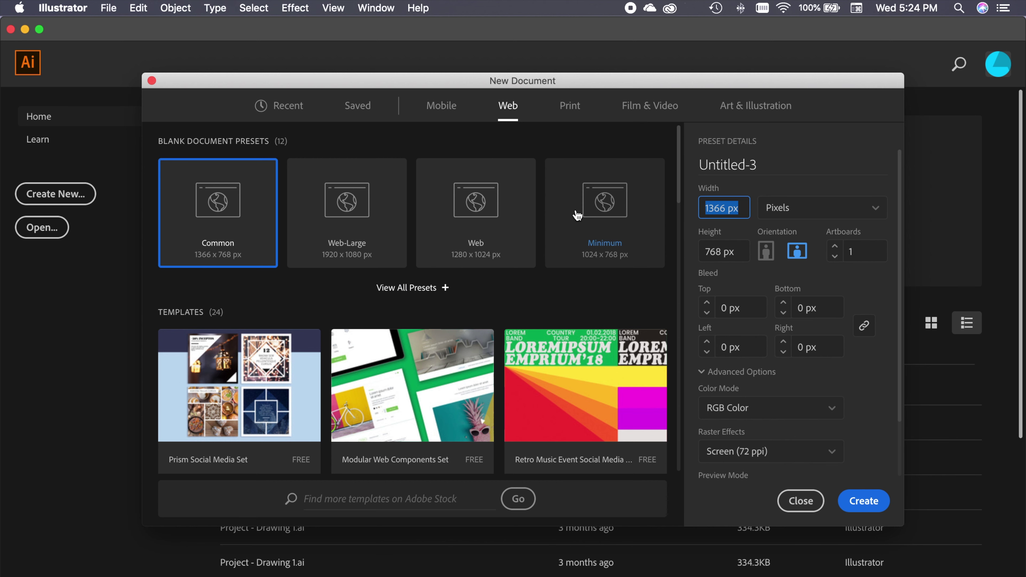
text(1000)
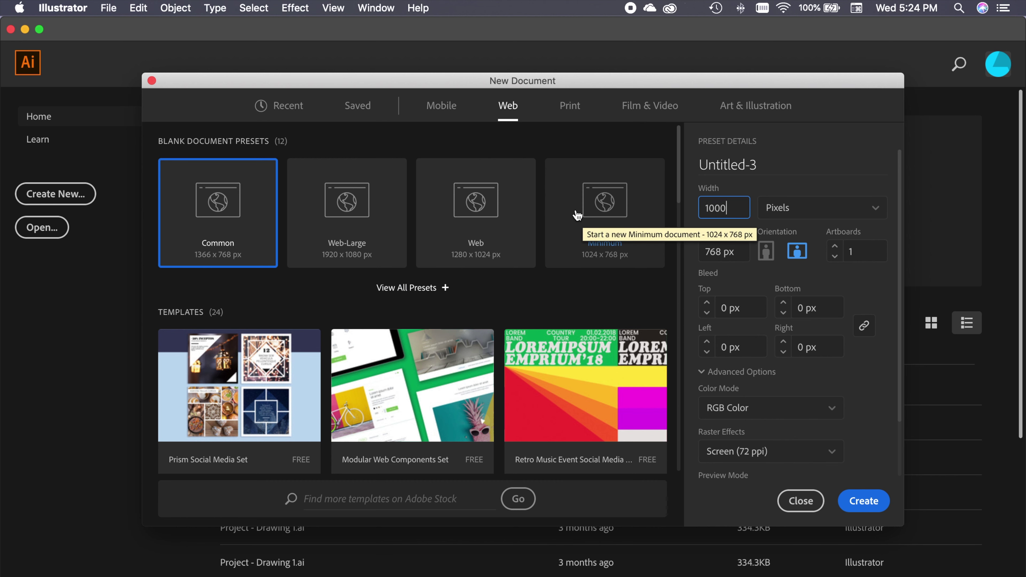
key(Tab)
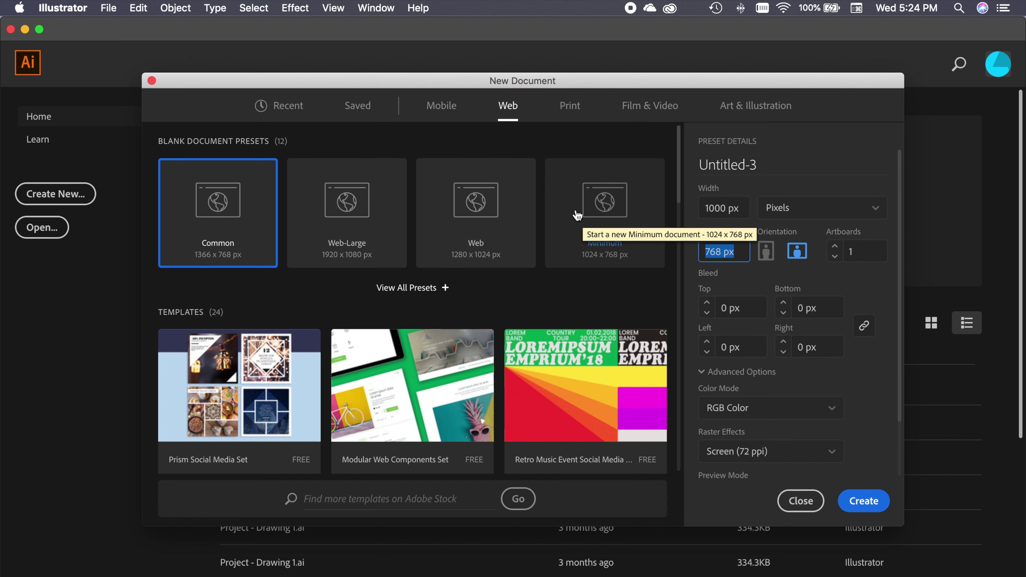
text(1000)
key(Tab)
key(Tab)
key(Tab)
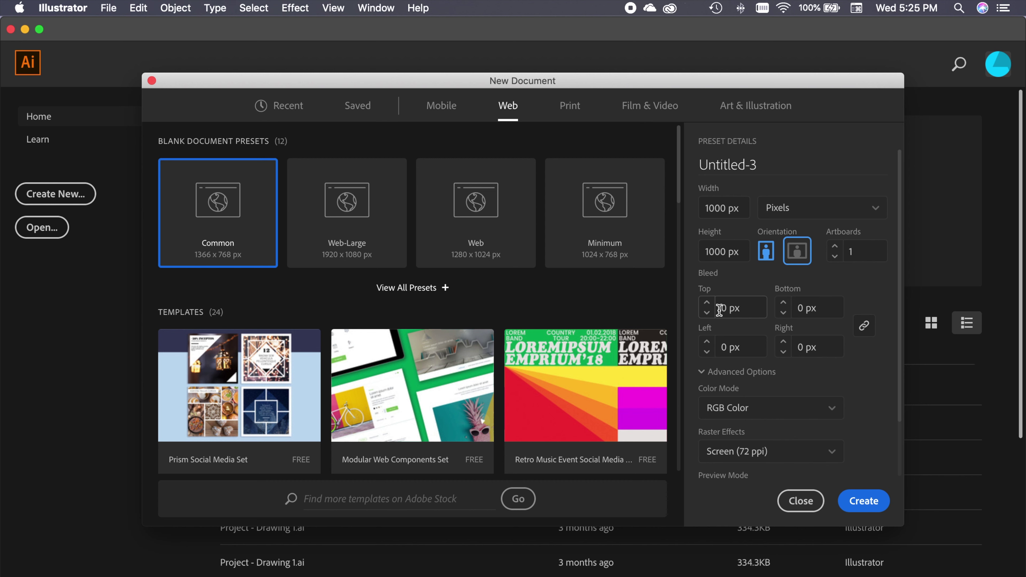
- Check the color mode choices and additional document settings without changing them, and create the document
click(748, 409)
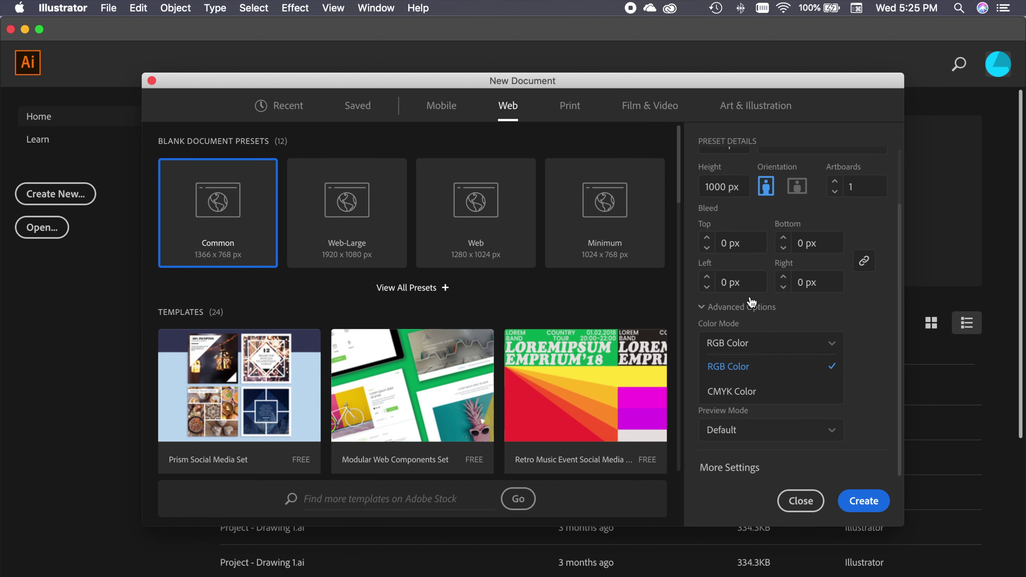
click(722, 308)
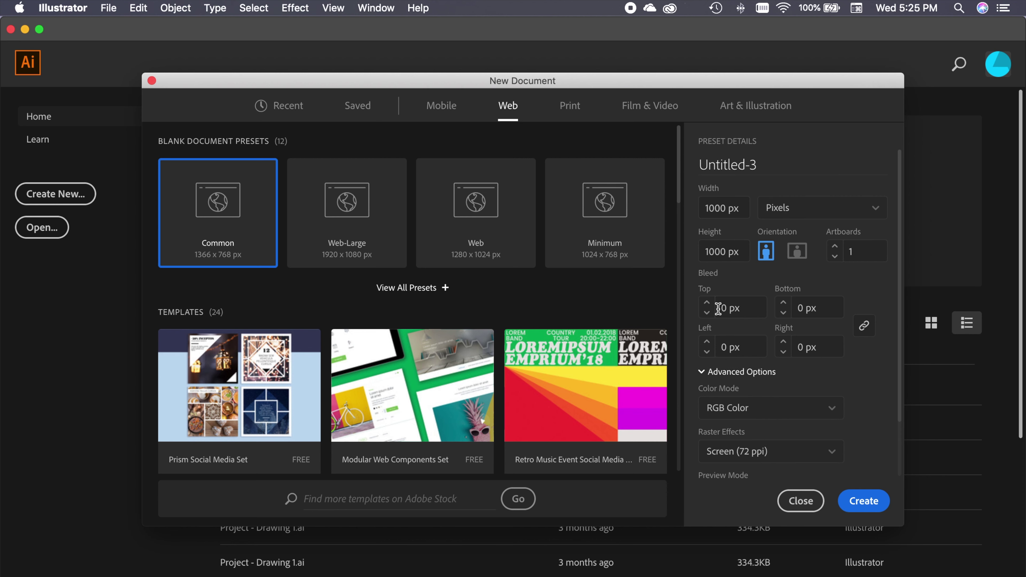
click(711, 371)
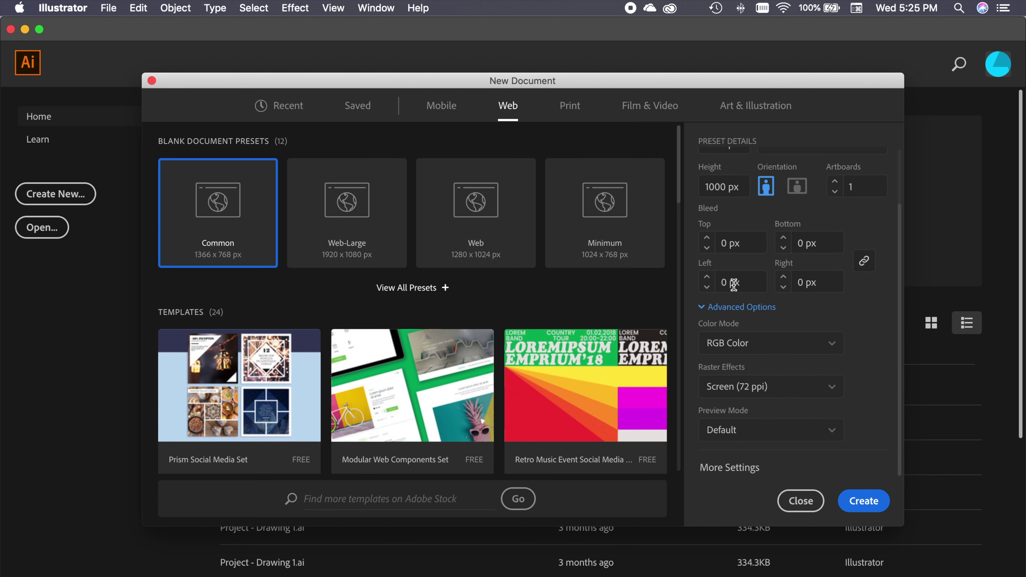
click(727, 308)
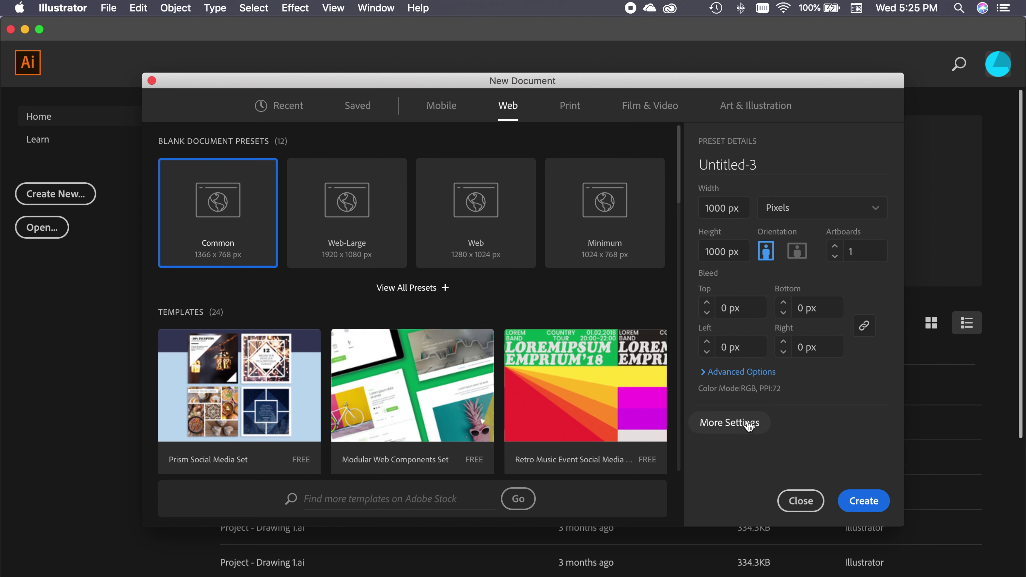
click(753, 422)
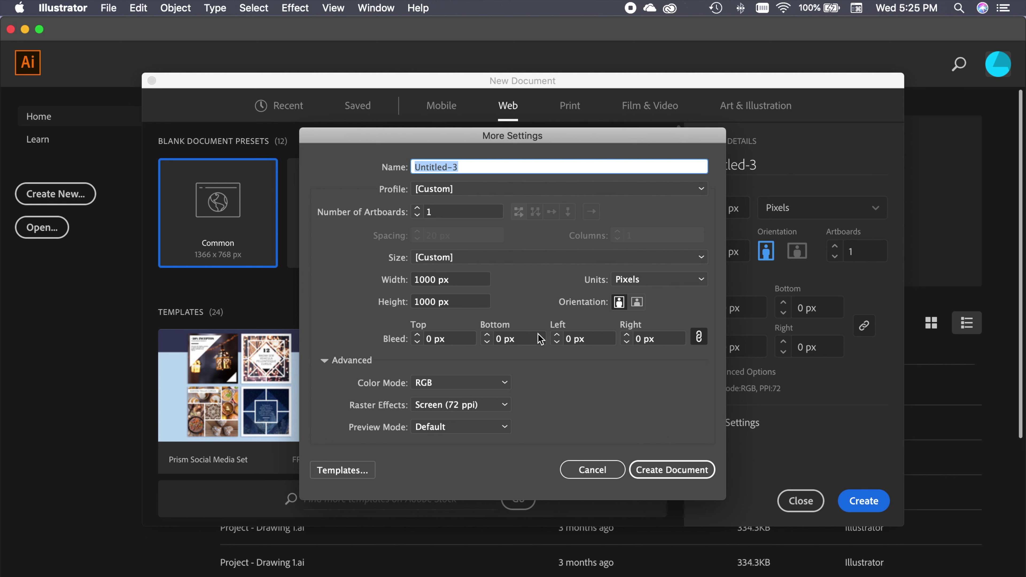
click(601, 471)
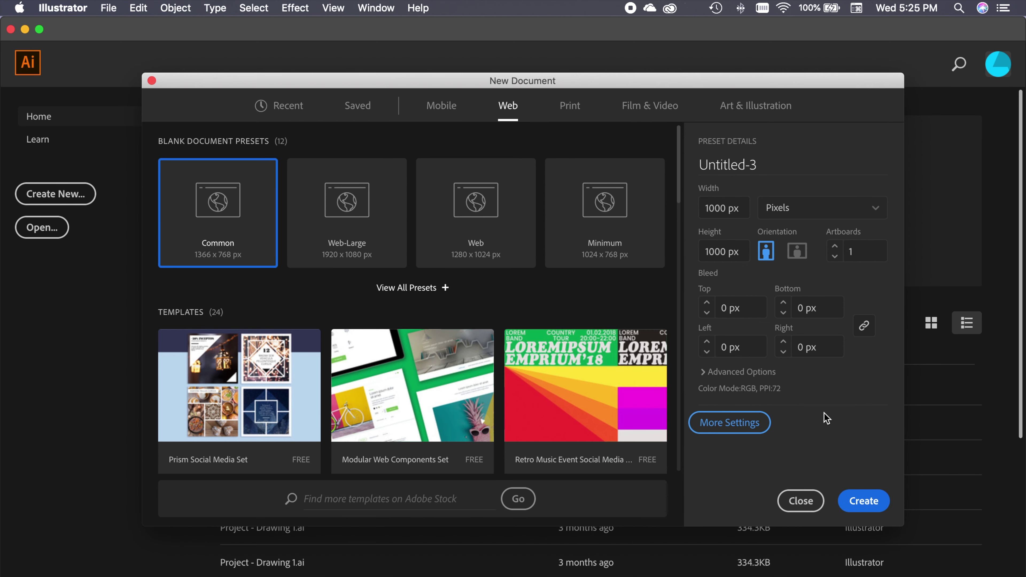
click(863, 502)
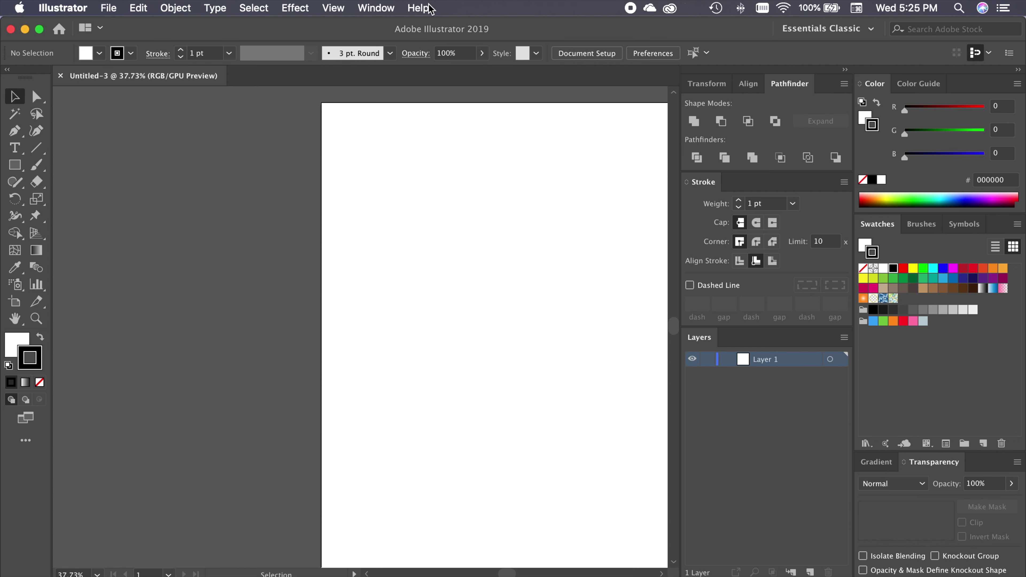
- Reset the Essentials Classic workspace to its default layout
click(365, 12)
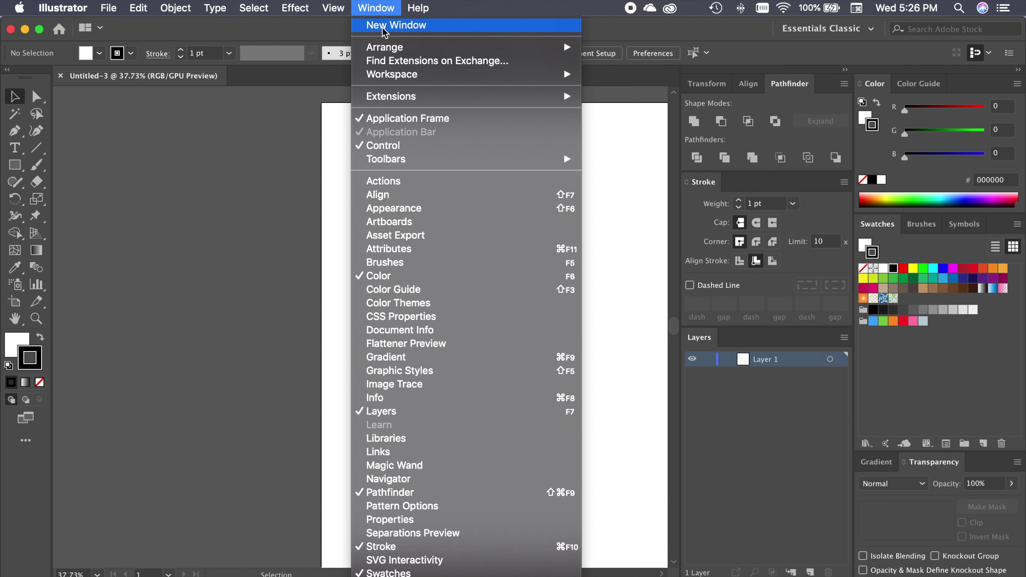
mouse_move(406, 78)
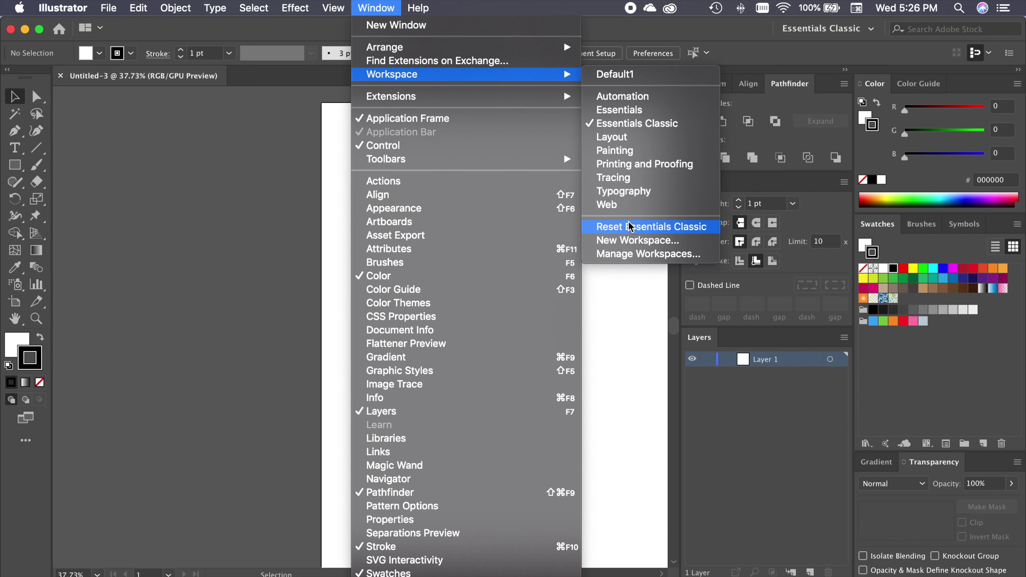
click(633, 234)
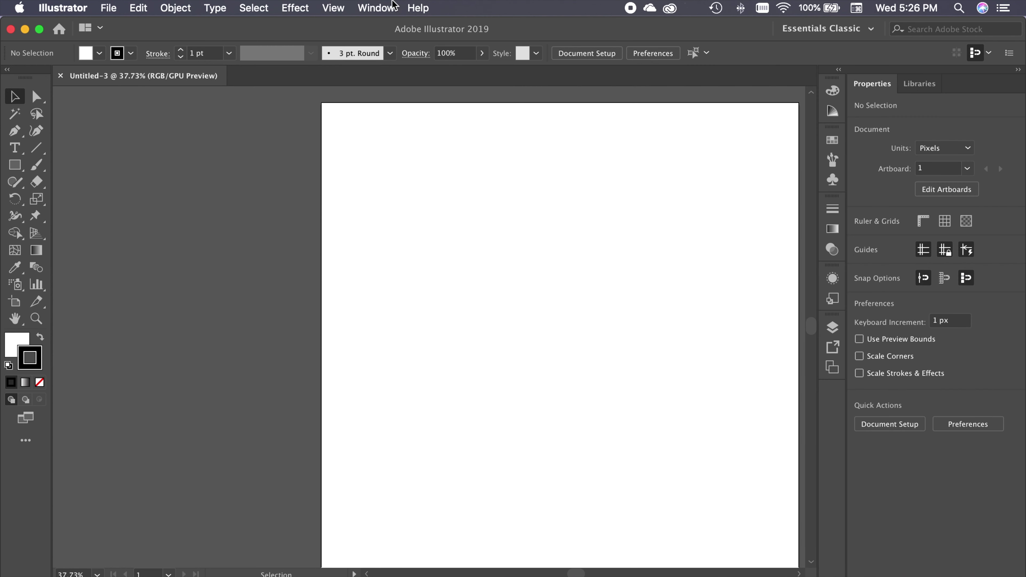
- Switch to the Essentials workspace and reset it to its default layout
click(386, 8)
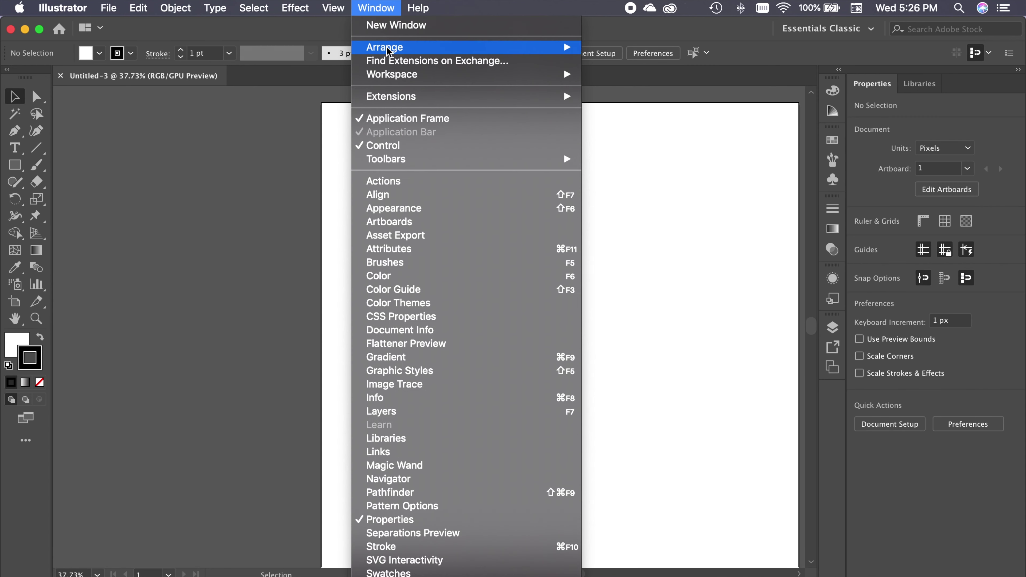
mouse_move(405, 79)
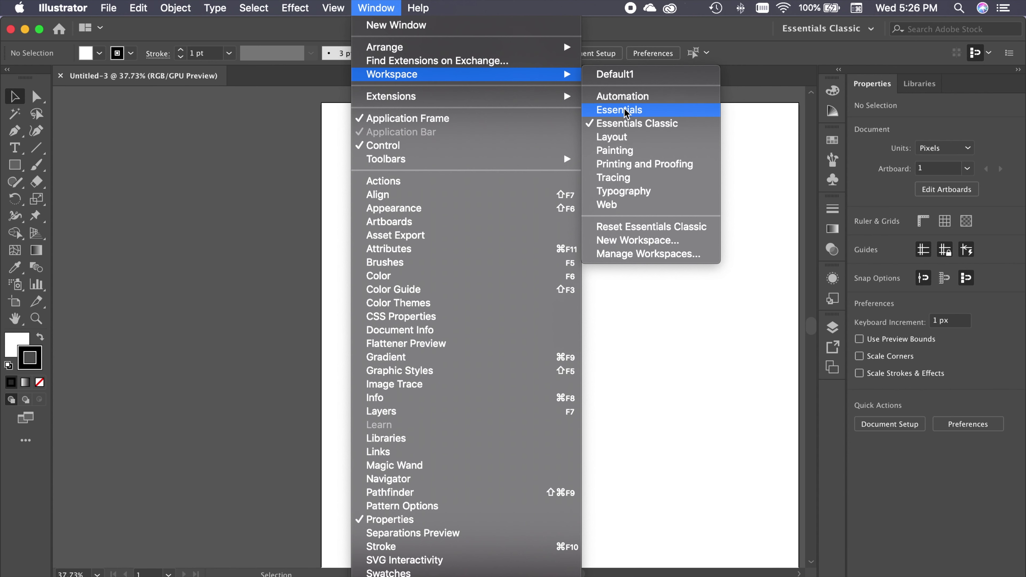
click(608, 109)
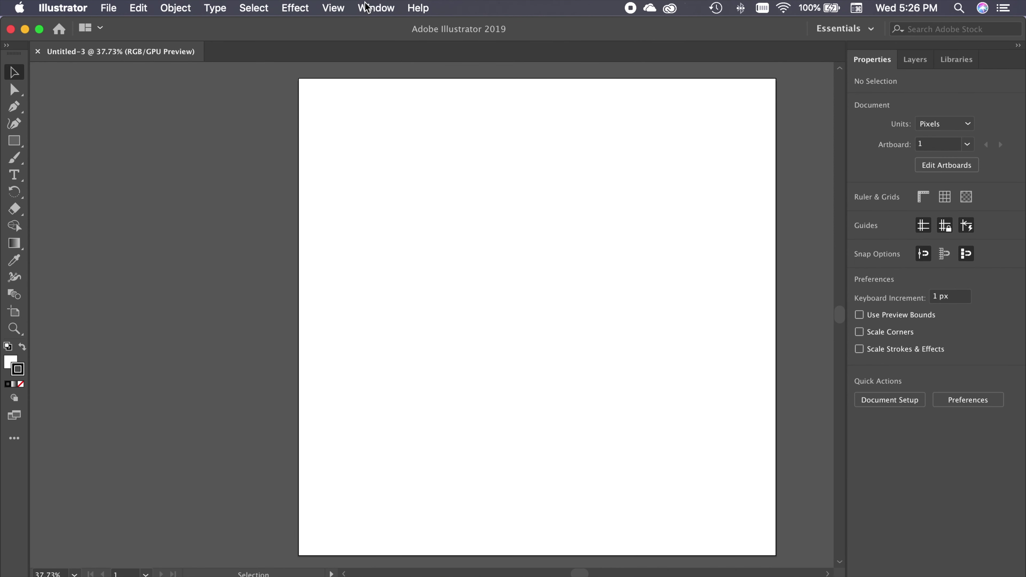
click(372, 9)
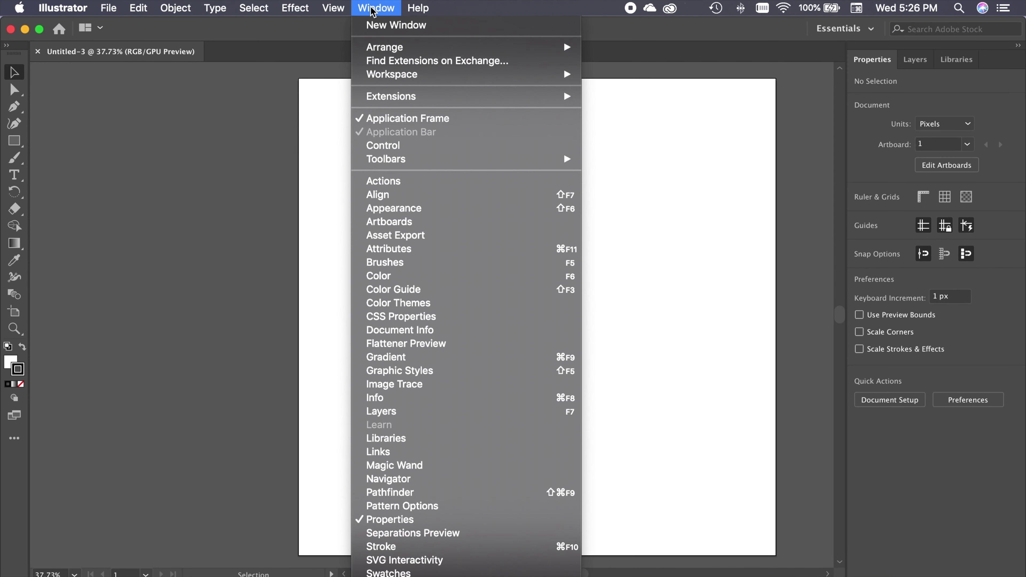
mouse_move(404, 75)
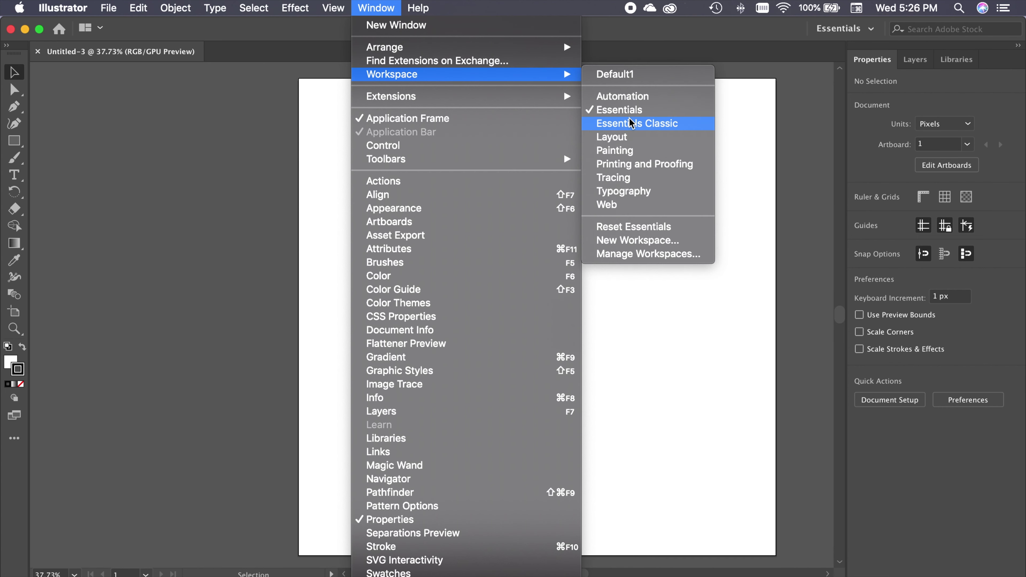
click(632, 227)
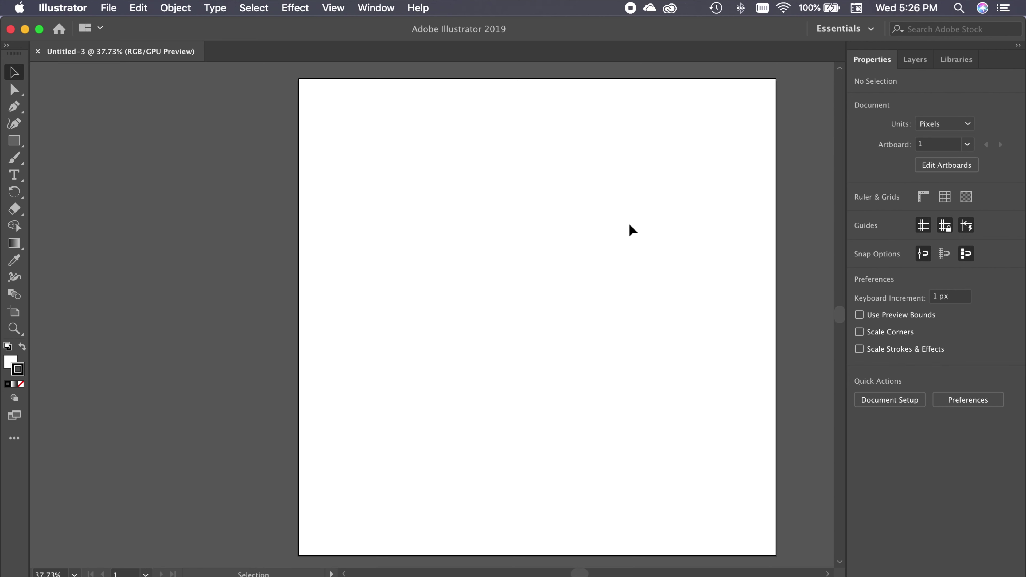
- View the document's layers and the saved library items, and return to the document properties
click(383, 7)
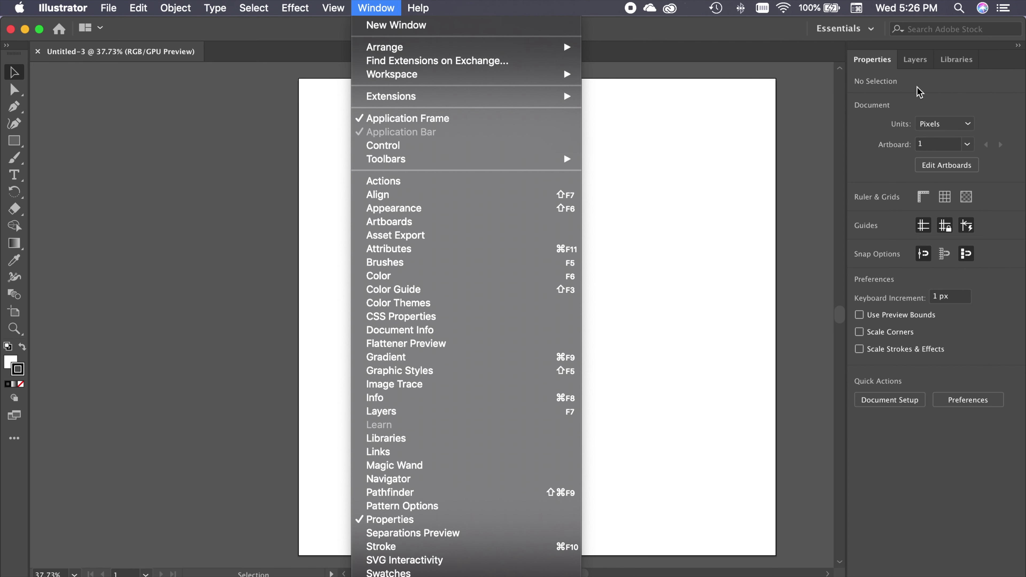
click(905, 60)
click(934, 63)
click(957, 60)
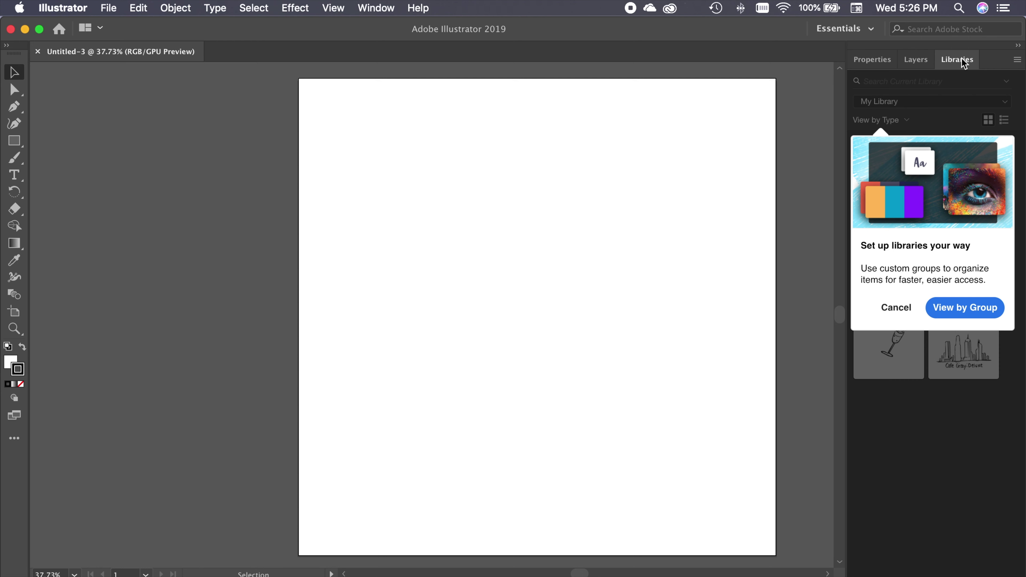
click(869, 61)
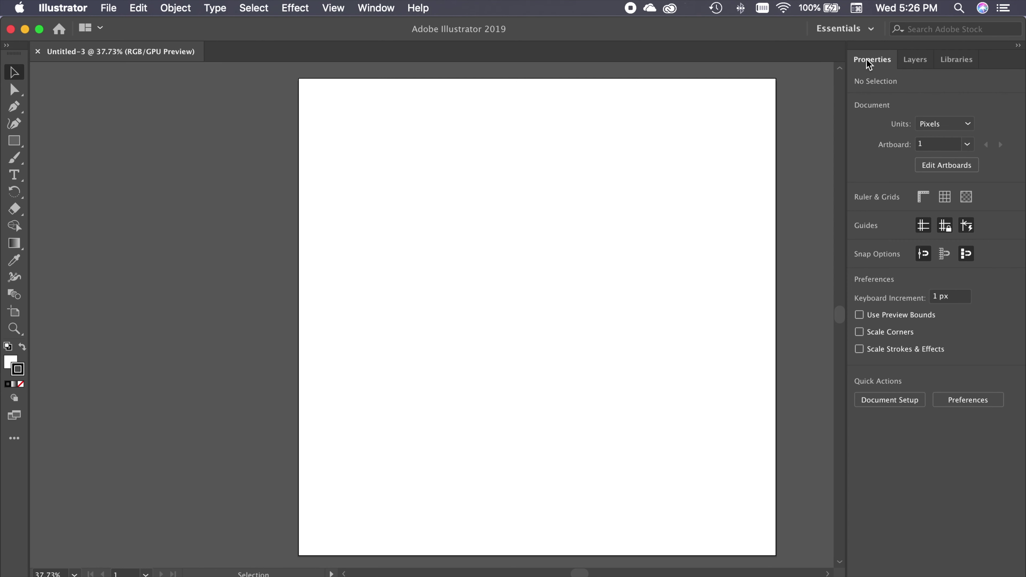
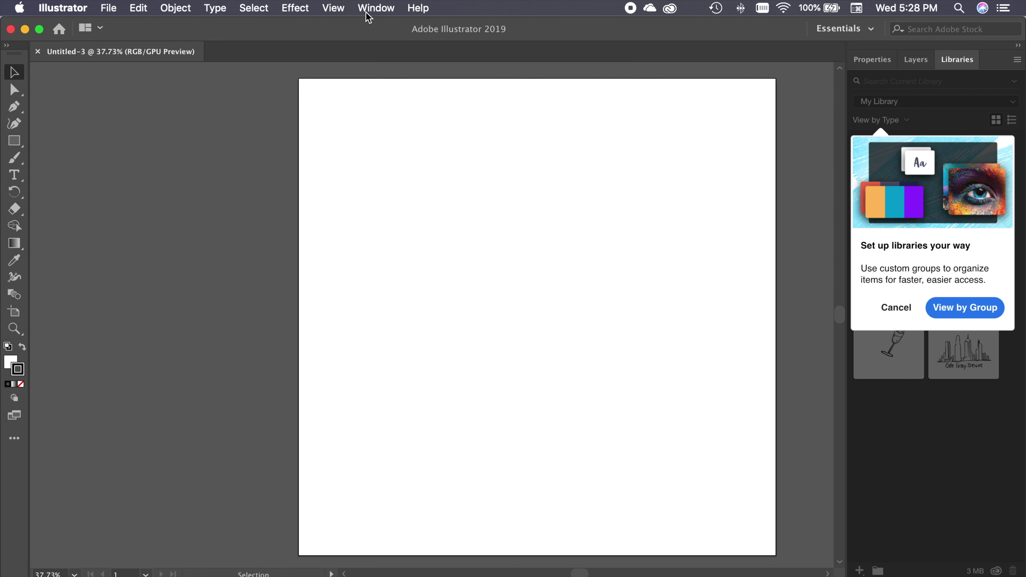
- Switch to the Essentials Classic workspace and briefly open and close its Layers panel
click(375, 9)
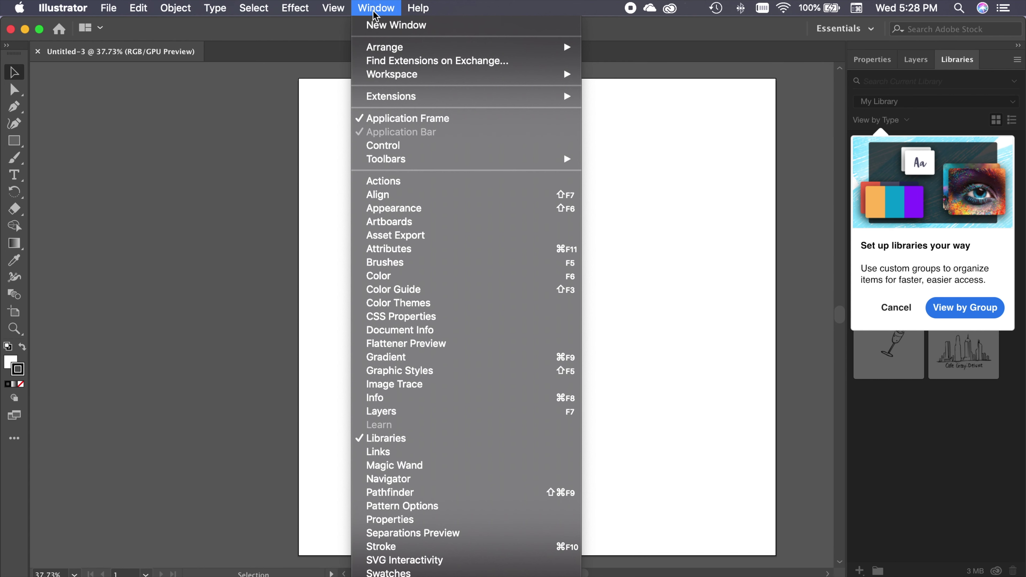
mouse_move(334, 8)
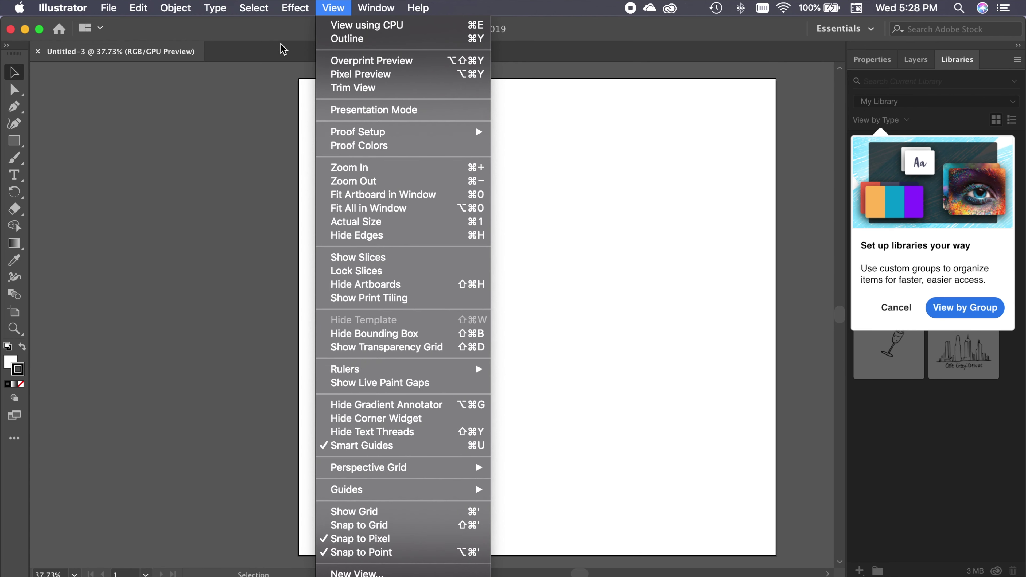
mouse_move(375, 8)
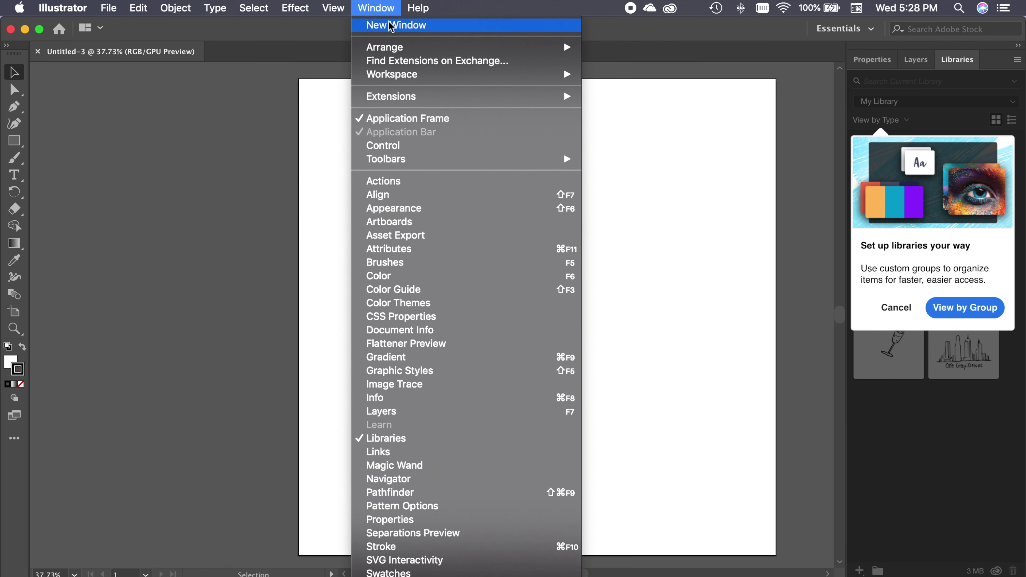
mouse_move(387, 77)
click(658, 124)
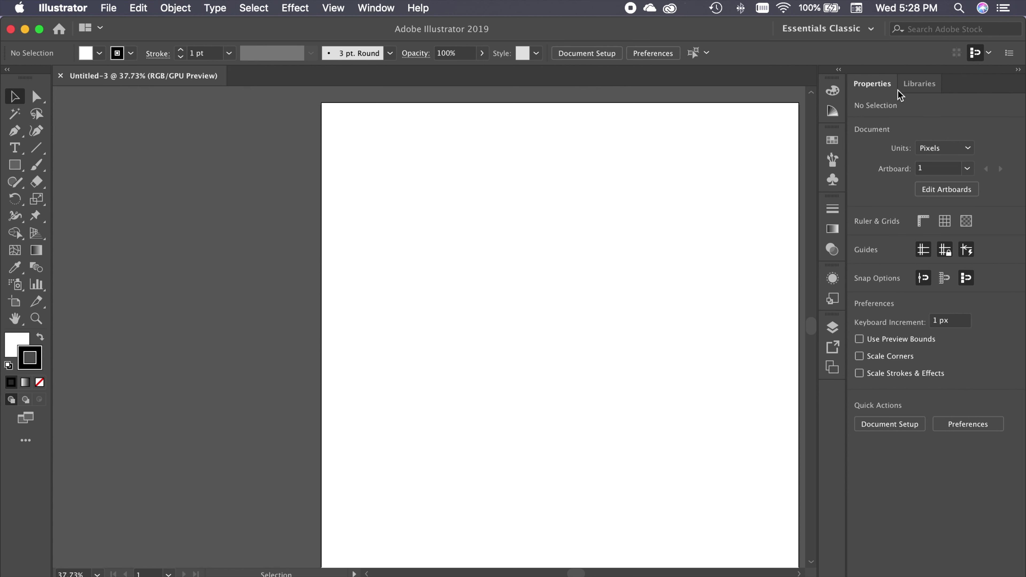
click(836, 332)
click(836, 331)
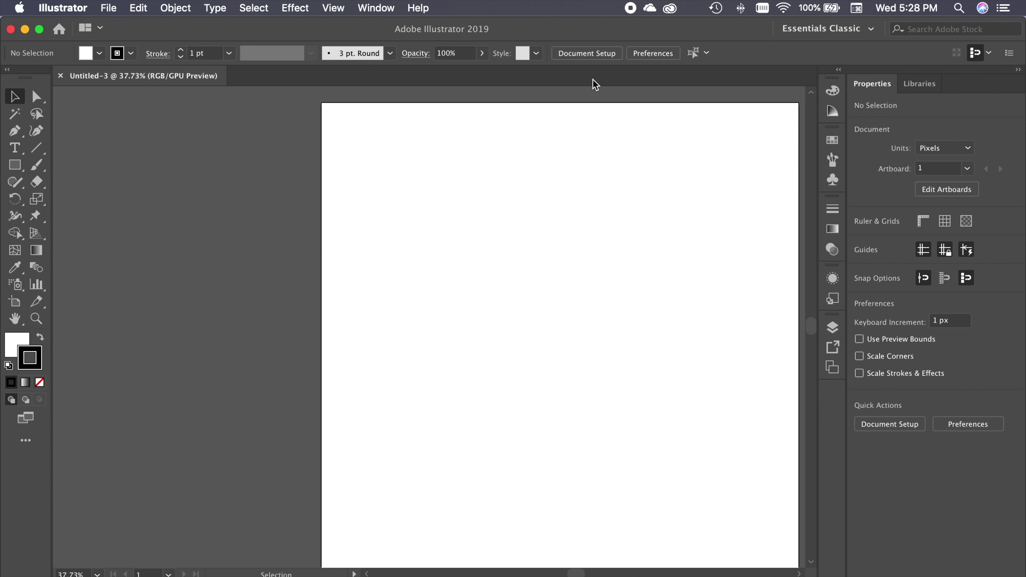
- Expand the collapsed panel column, look through Brushes, Symbols and Swatches, and show the Color Guide
click(839, 70)
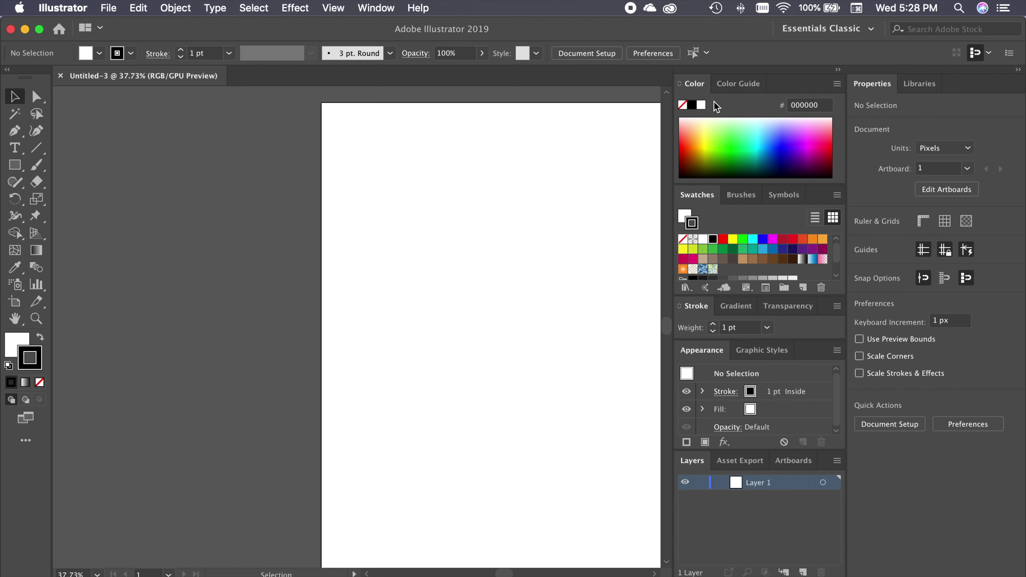
click(748, 198)
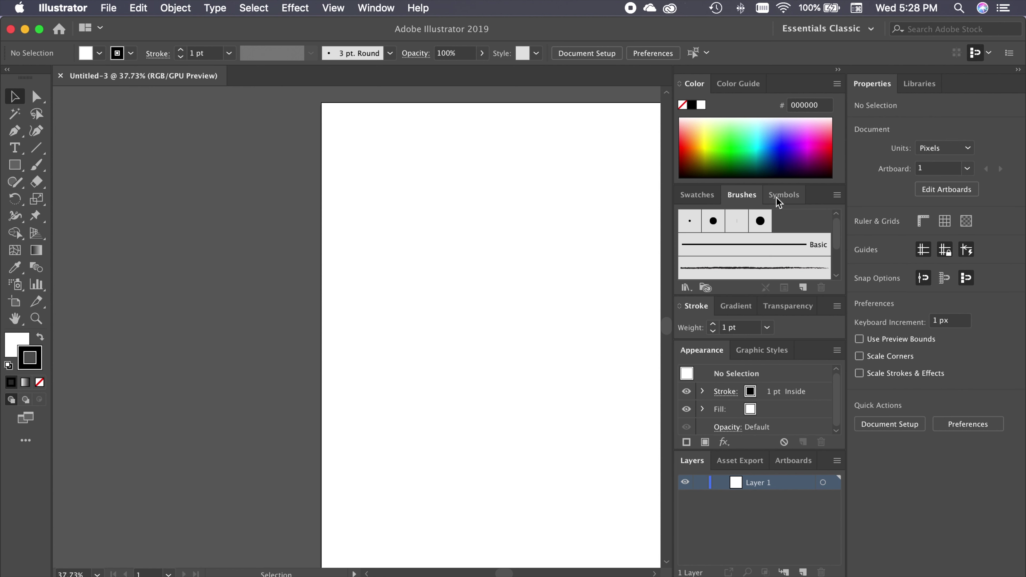
click(784, 195)
click(742, 195)
click(697, 195)
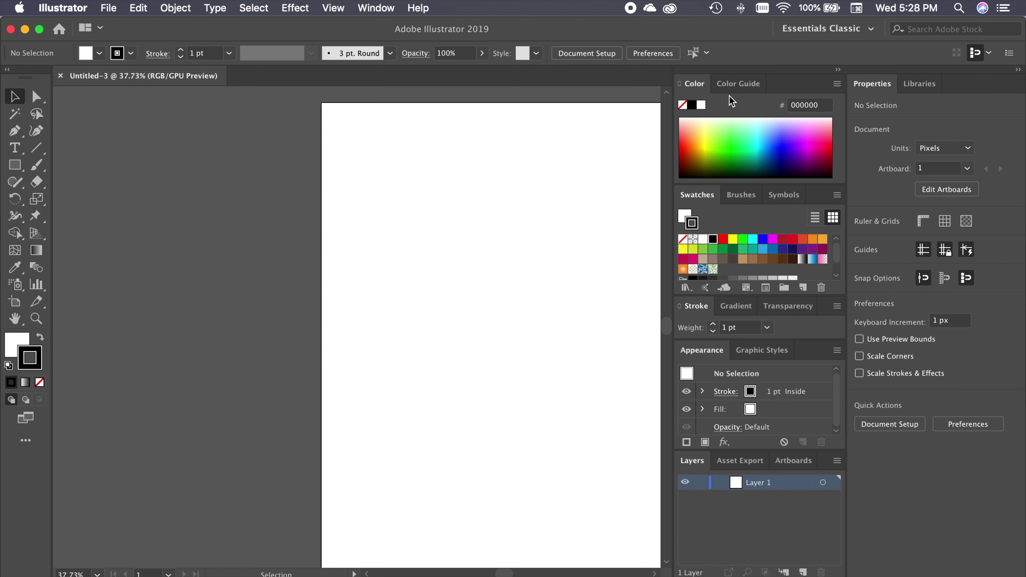
click(735, 84)
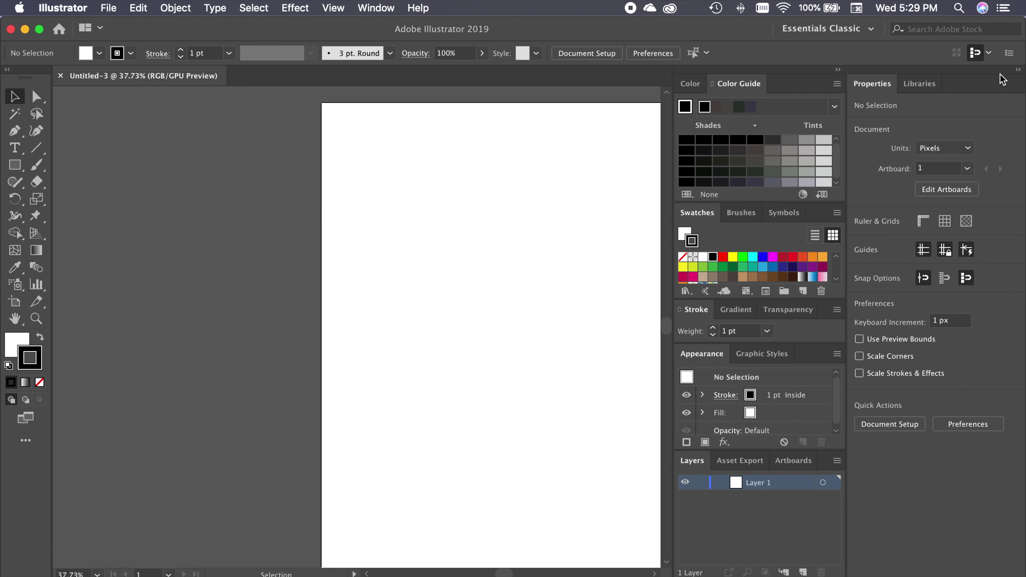
- Detach the Properties and Libraries panels from the dock and close both
click(1018, 71)
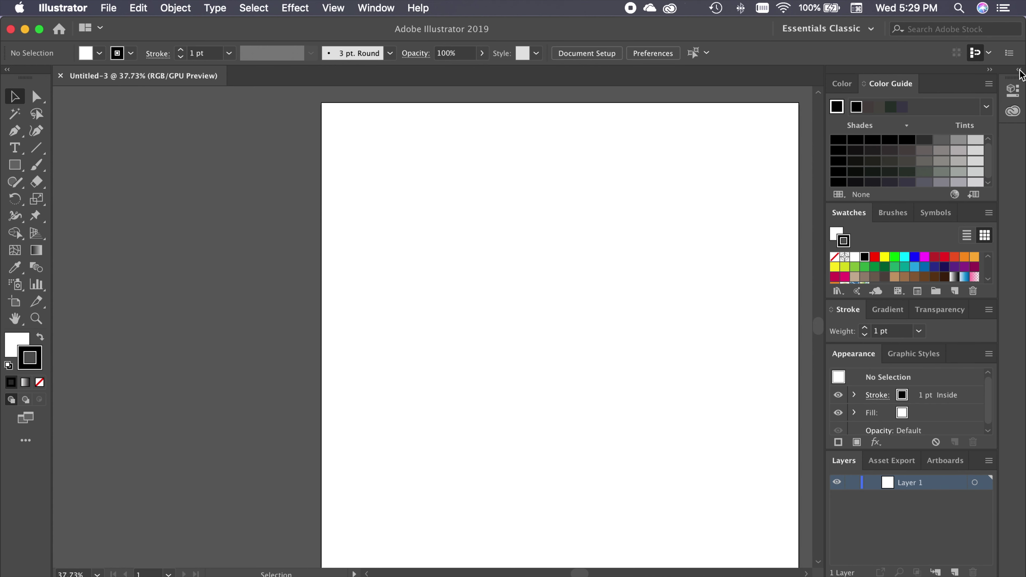
click(1019, 70)
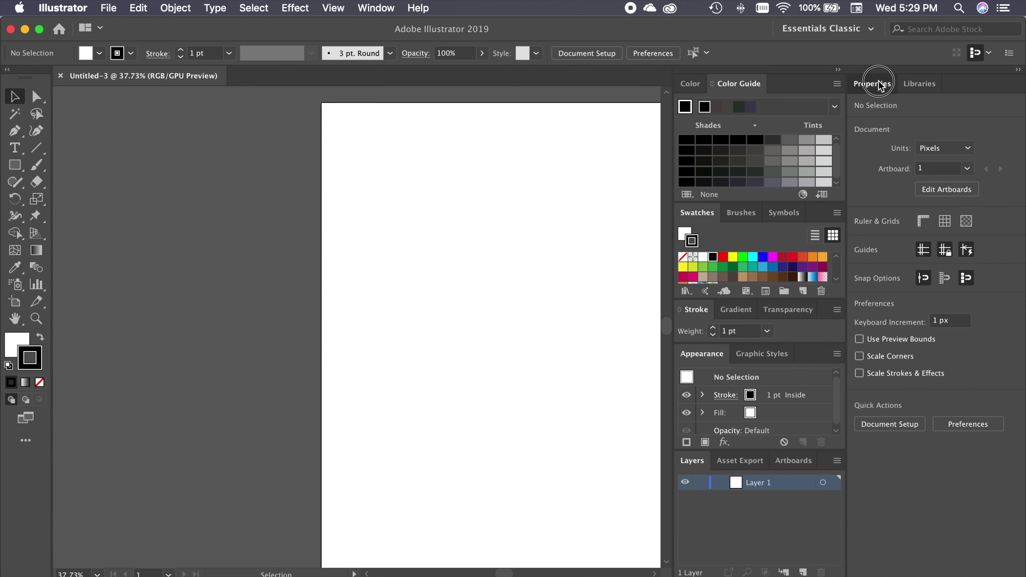
drag(879, 85, 453, 129)
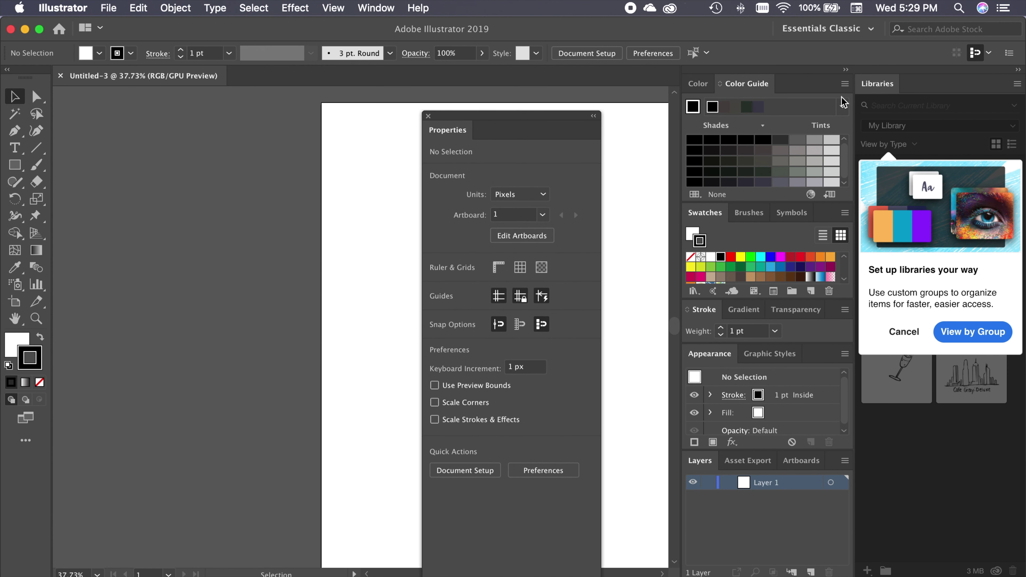
click(429, 117)
drag(877, 84, 460, 147)
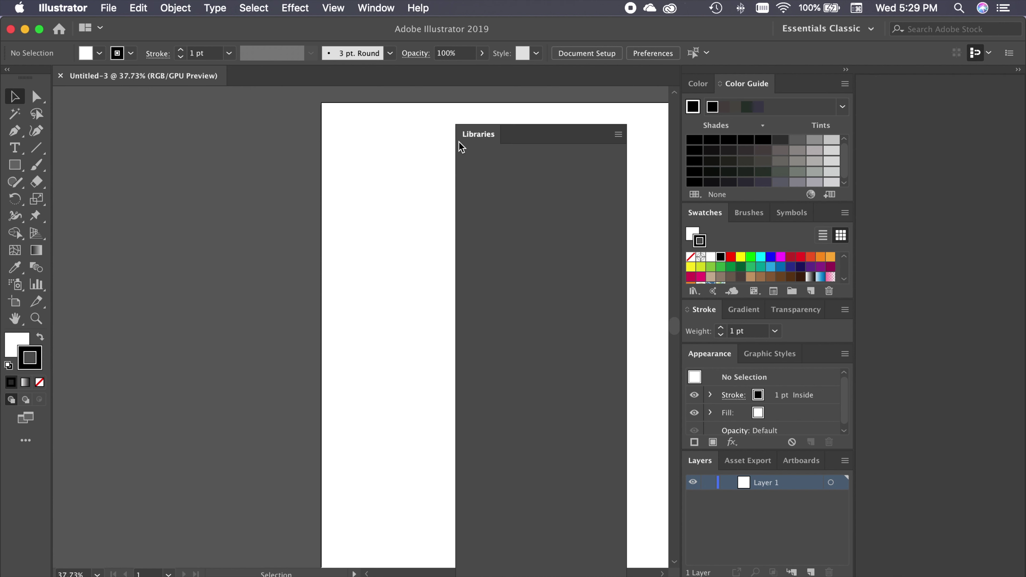
click(460, 118)
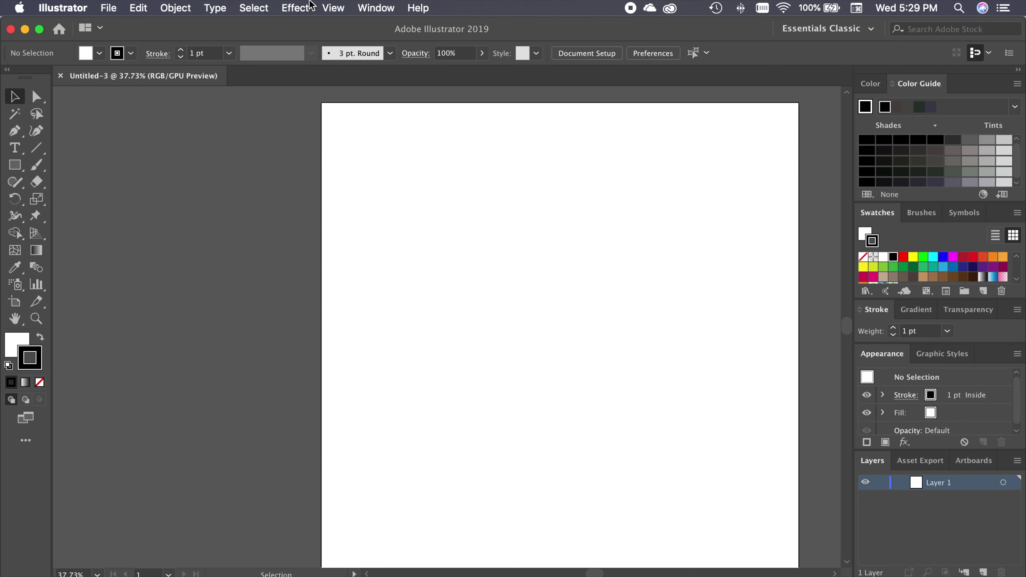
- Show the Pathfinder panel and move its floating group beside the artboard's upper left edge
click(375, 8)
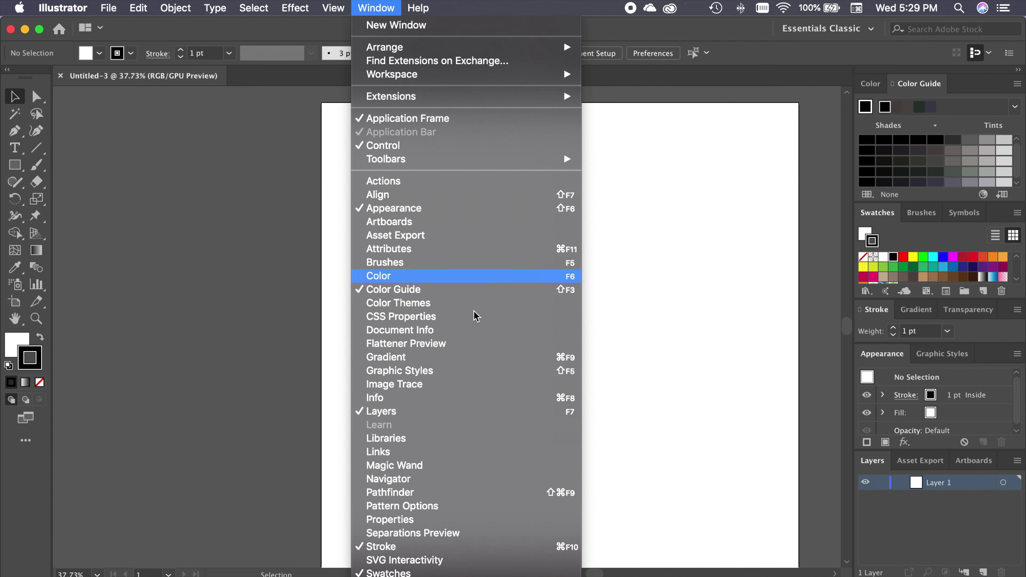
click(408, 493)
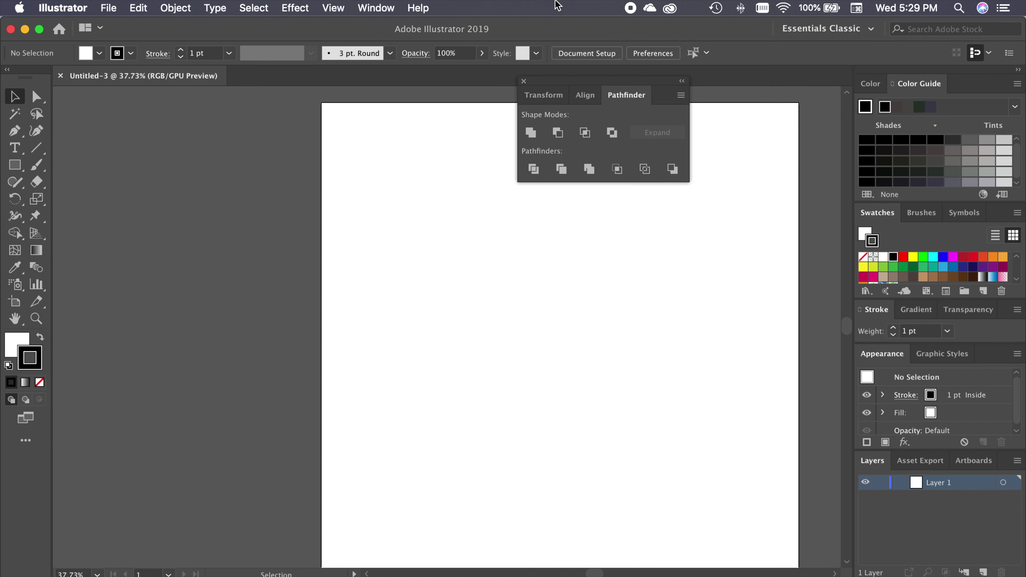
click(575, 86)
drag(576, 86, 254, 165)
click(264, 177)
click(313, 176)
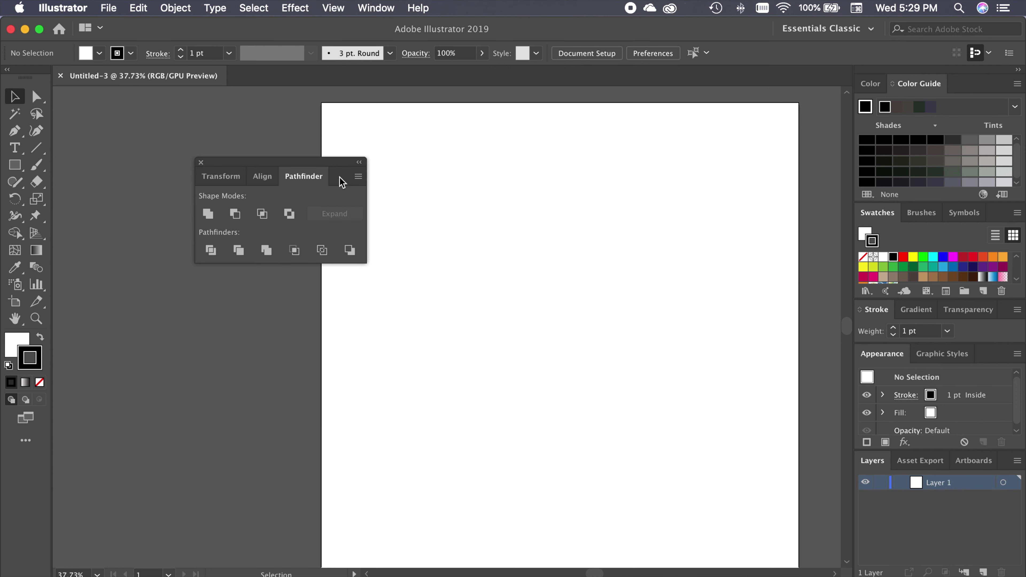
- Reopen the Libraries panel and close it again
click(376, 8)
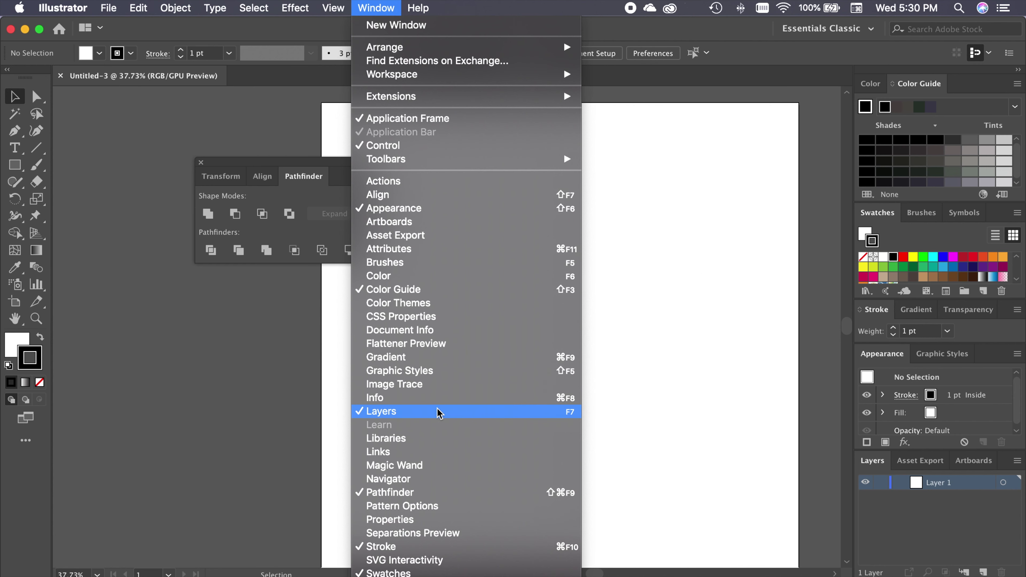
click(413, 440)
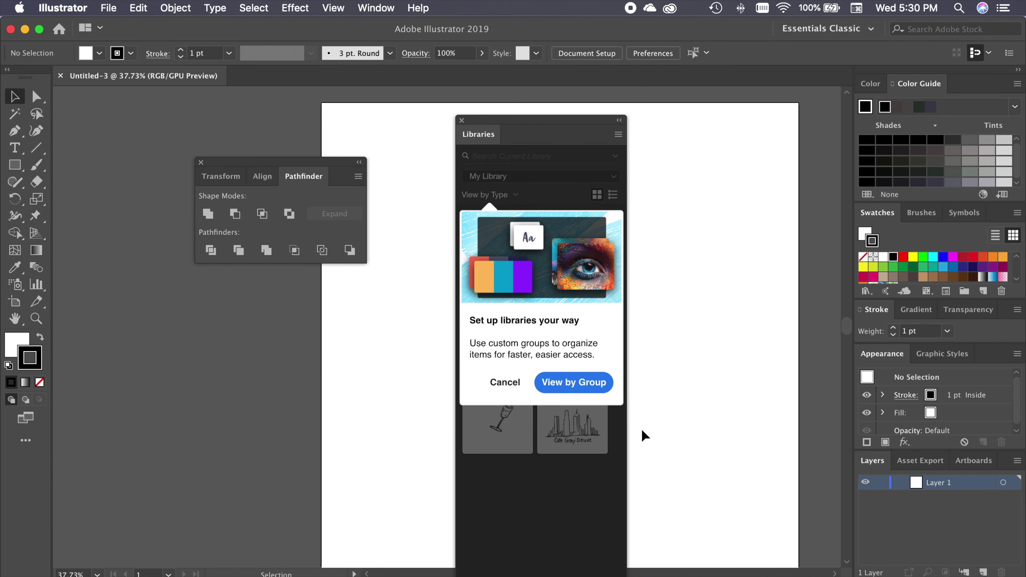
click(462, 121)
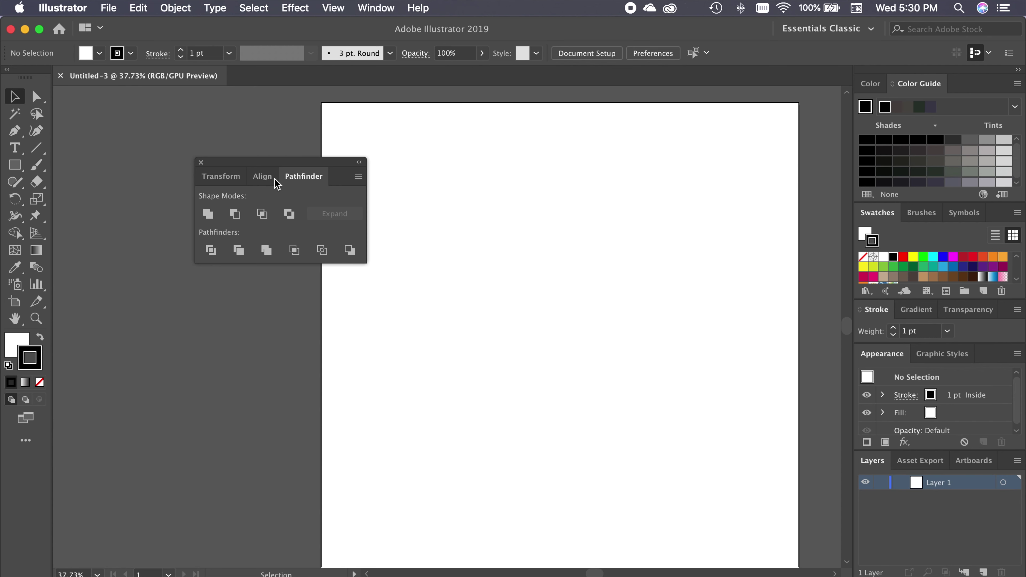
- Try docking Pathfinder and Align above the Color panels, and regroup them with the floating Transform panel
drag(277, 163, 581, 184)
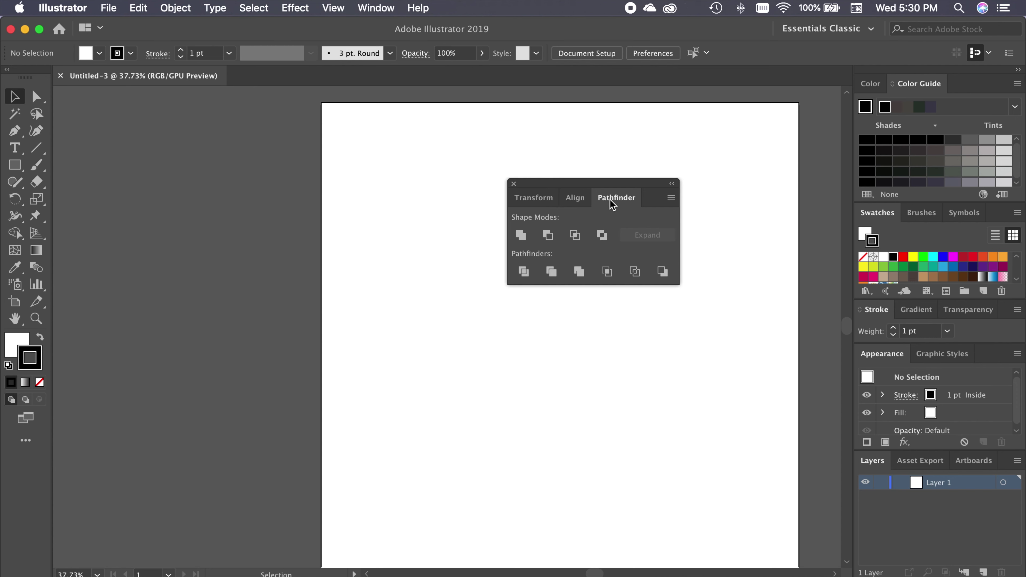
drag(630, 207, 926, 83)
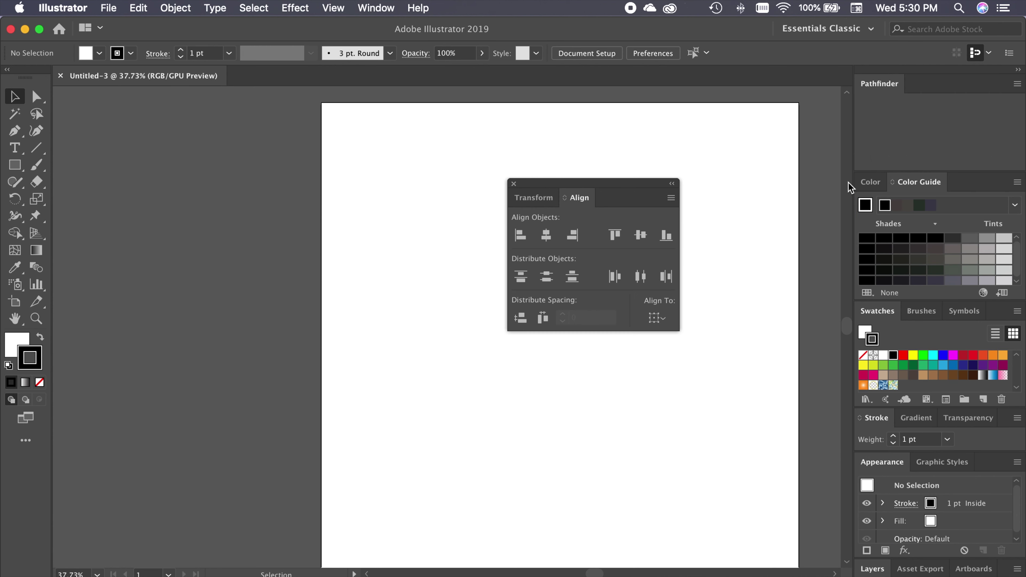
drag(579, 198, 969, 85)
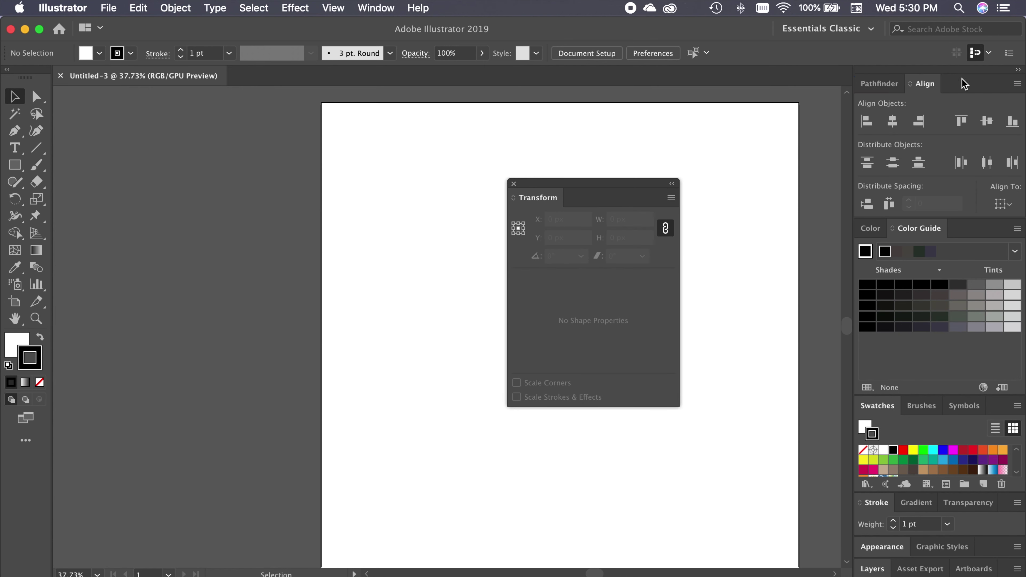
drag(880, 83, 582, 201)
drag(868, 87, 515, 197)
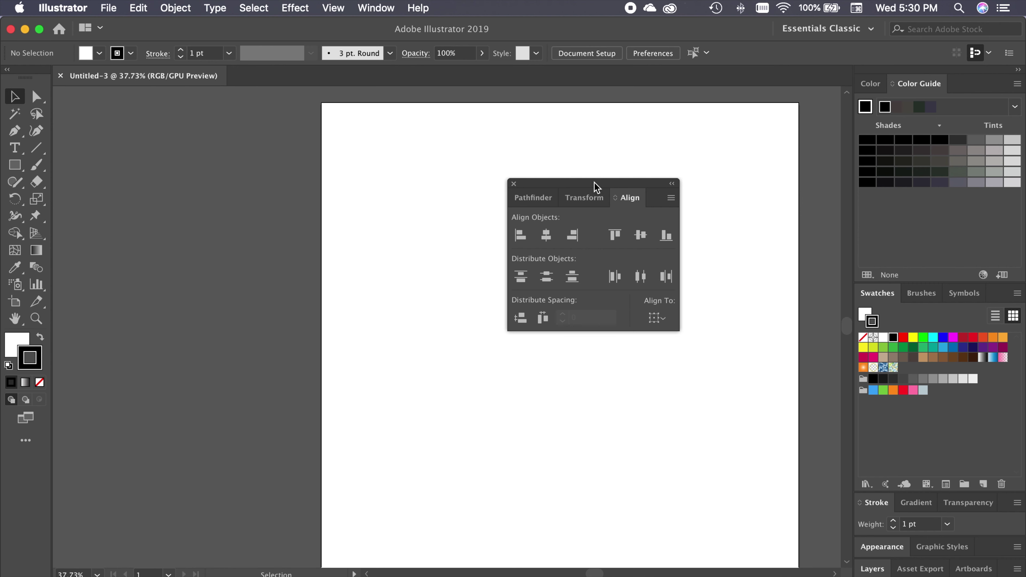
- Dock the Layers panel in its own column beside the Color Guide and leave the Pathfinder, Transform and Align group floating
drag(594, 183, 850, 165)
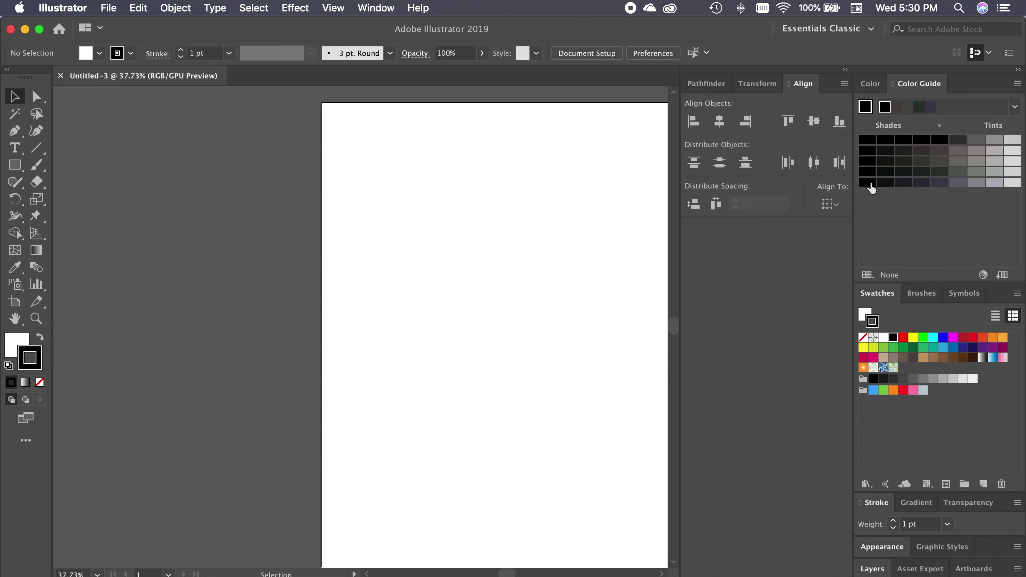
drag(875, 572, 487, 163)
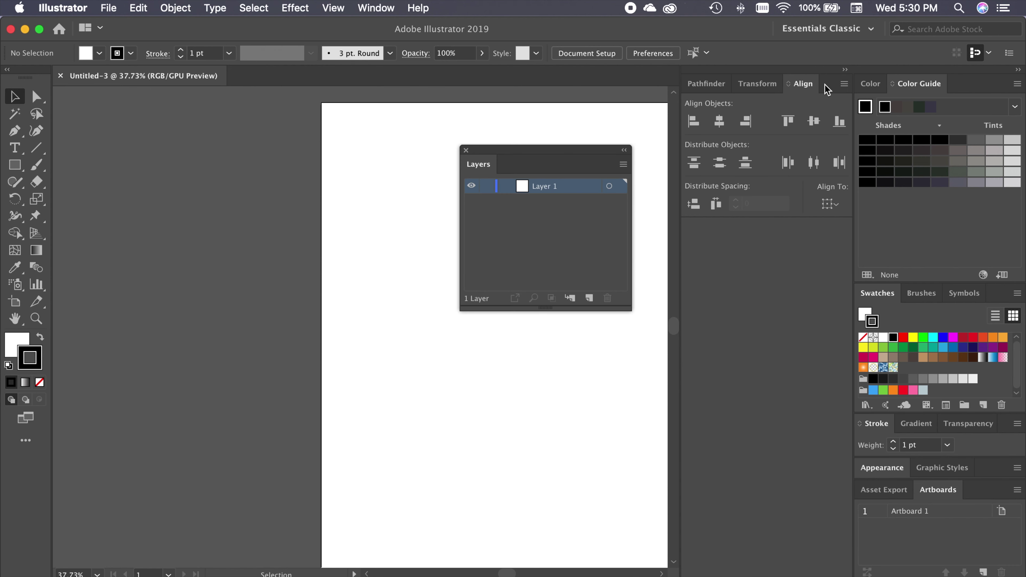
drag(827, 87, 335, 224)
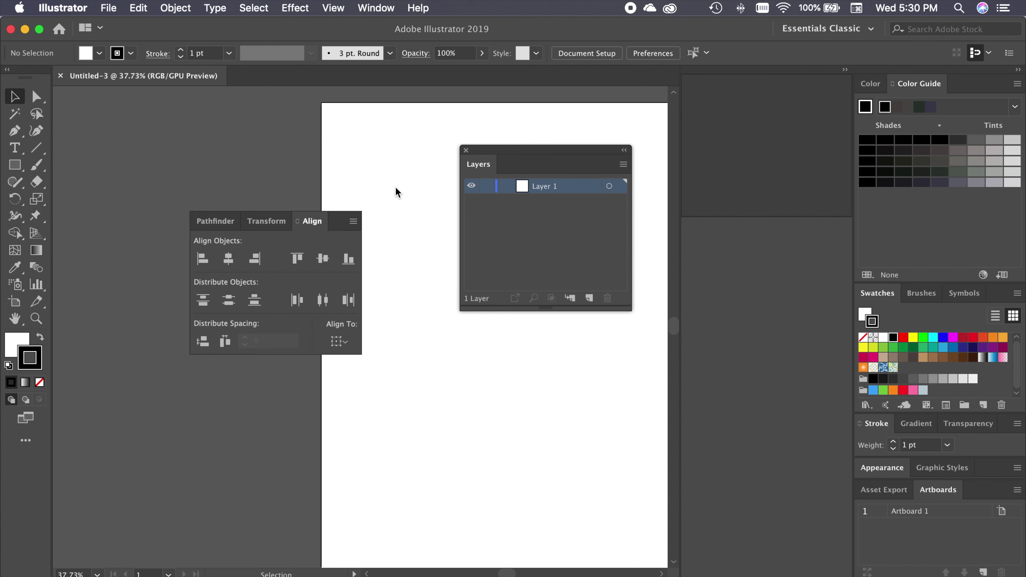
drag(525, 153, 851, 148)
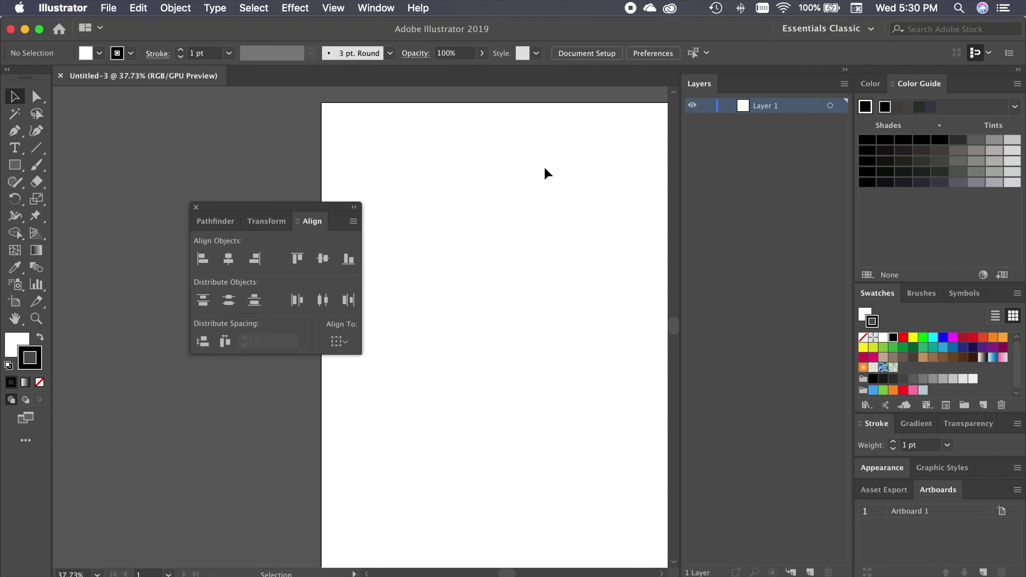
- Detach the Appearance and Graphic Styles panels from the dock and close both
drag(887, 470, 701, 394)
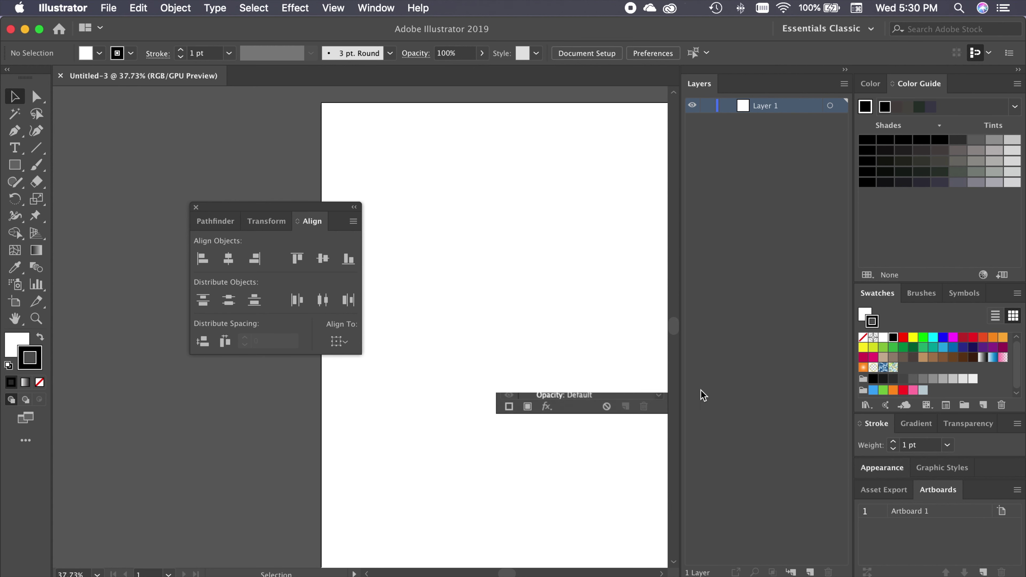
click(503, 388)
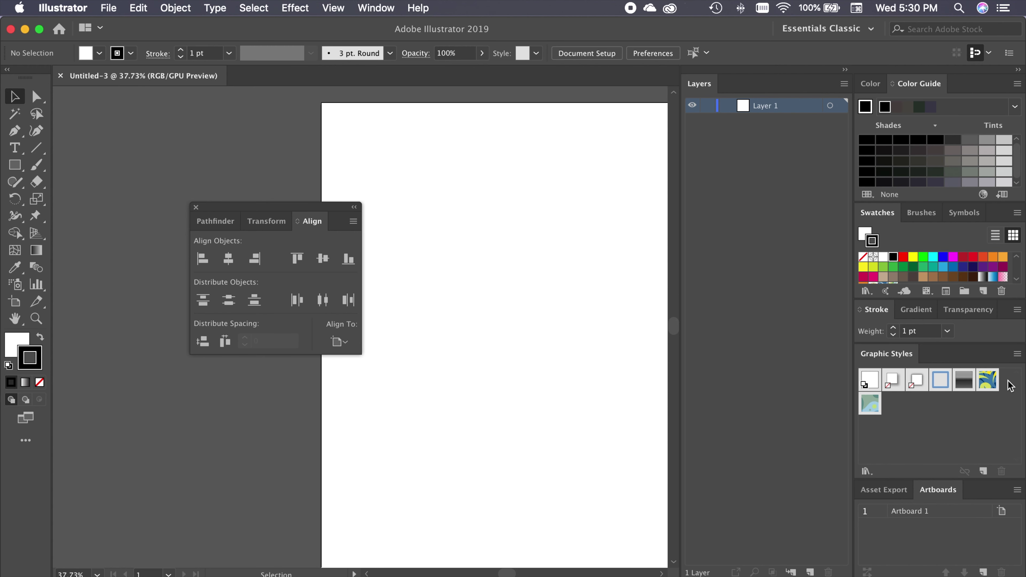
drag(908, 354, 539, 341)
click(533, 325)
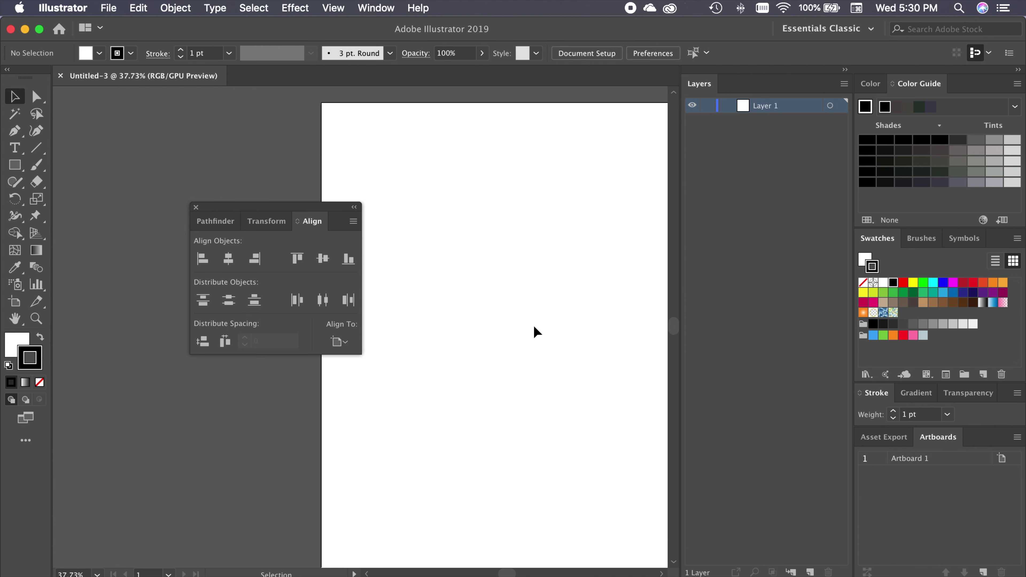
- Dock the Pathfinder, Transform and Align group above Layers and bring Pathfinder to the front
drag(217, 211, 738, 75)
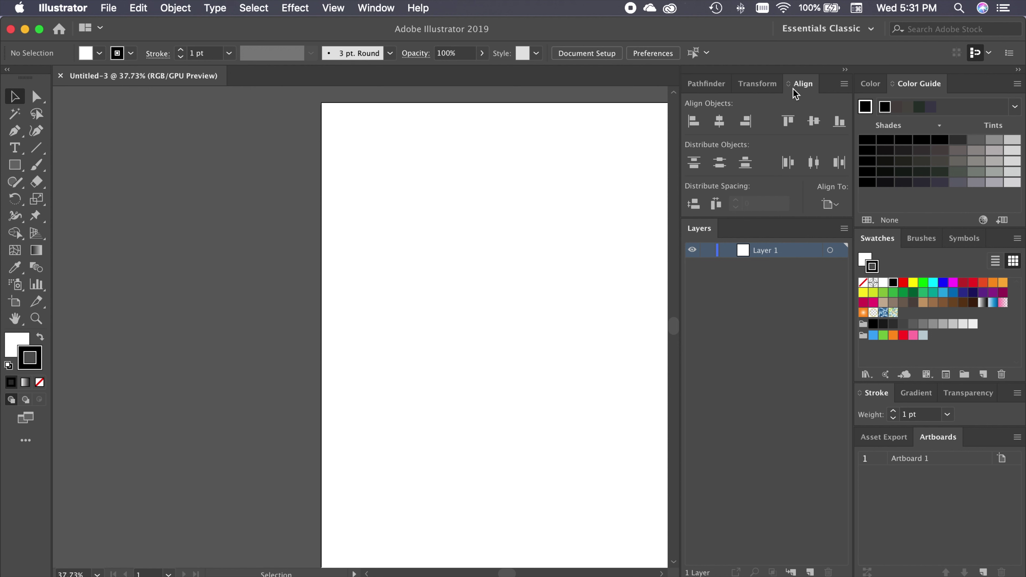
click(742, 84)
click(721, 85)
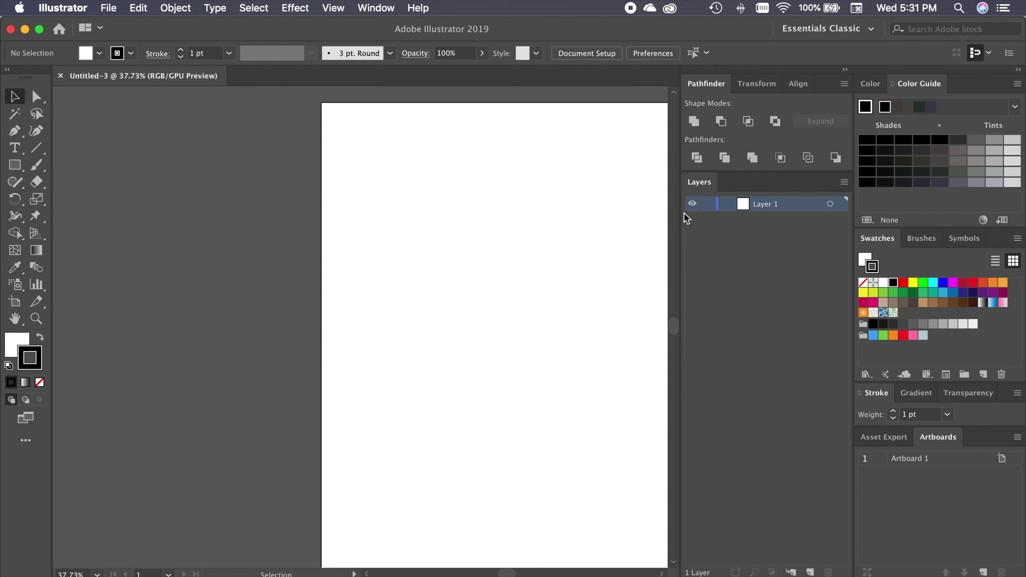
- Collapse both docked panel columns to icons and open the Color panel from its icon
click(845, 70)
click(846, 70)
click(847, 71)
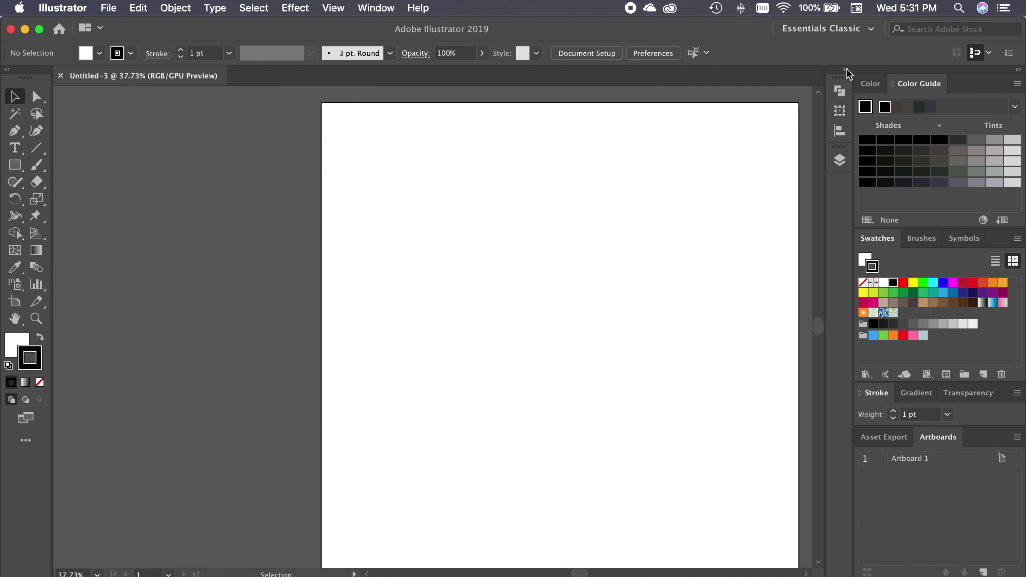
click(1018, 70)
click(1013, 90)
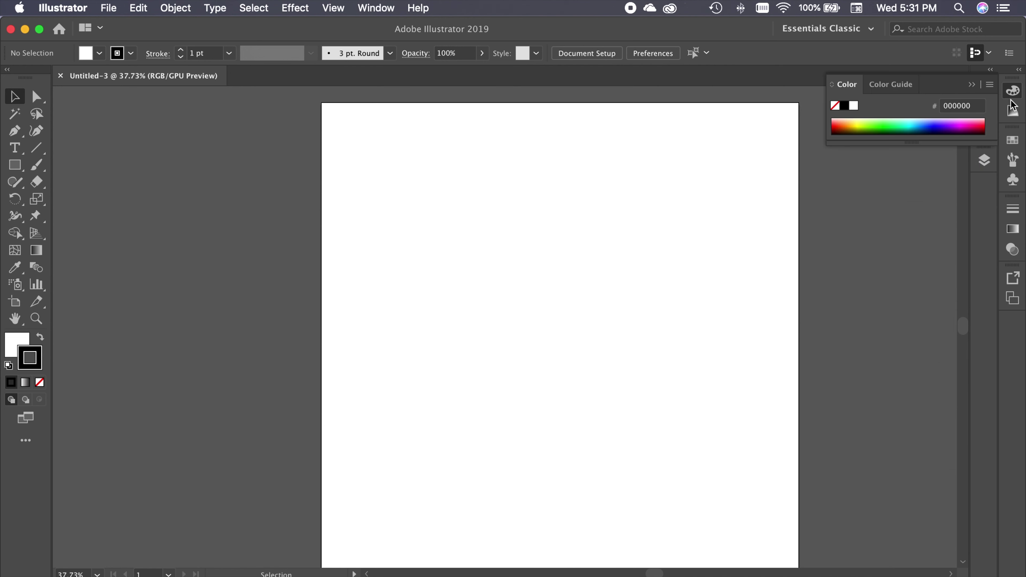
- Look through the Color Guide, Swatches, Brushes, Symbols and Gradient panels in the collapsed dock
click(1013, 110)
click(1013, 140)
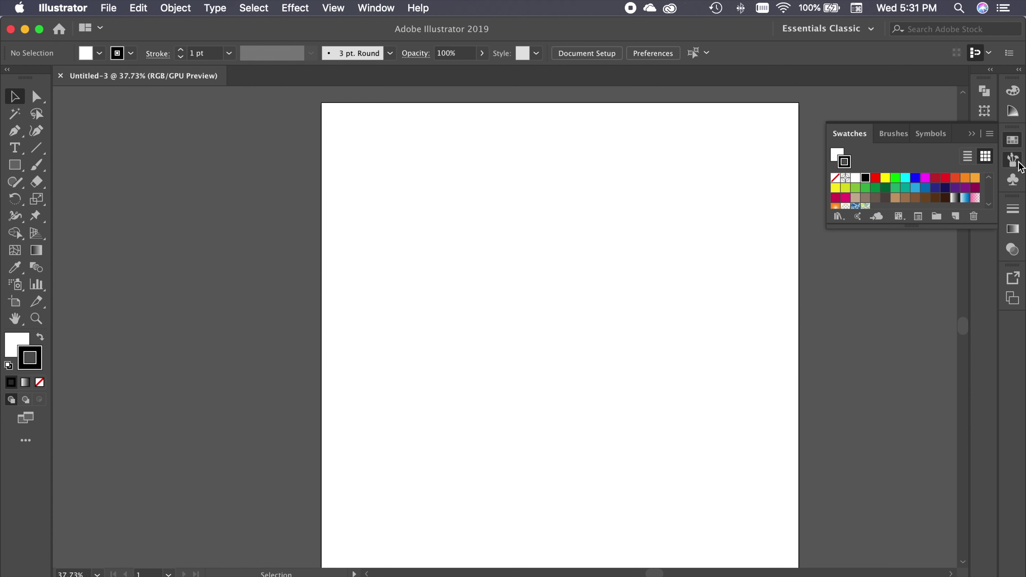
click(1013, 160)
click(1013, 179)
click(1016, 231)
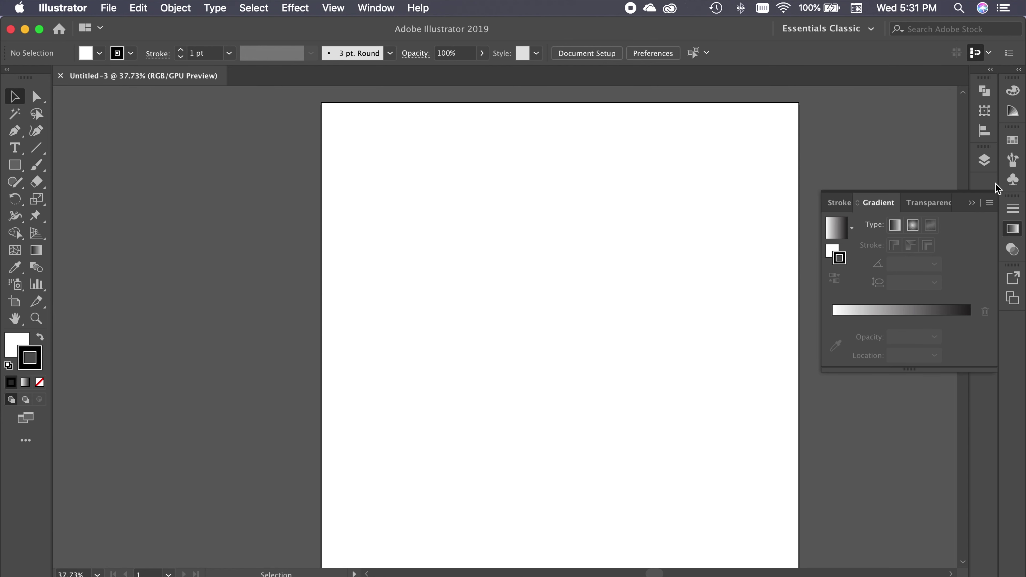
- Expand the outer docked panel column, then detach the Symbols panel from its group and close it
click(1018, 71)
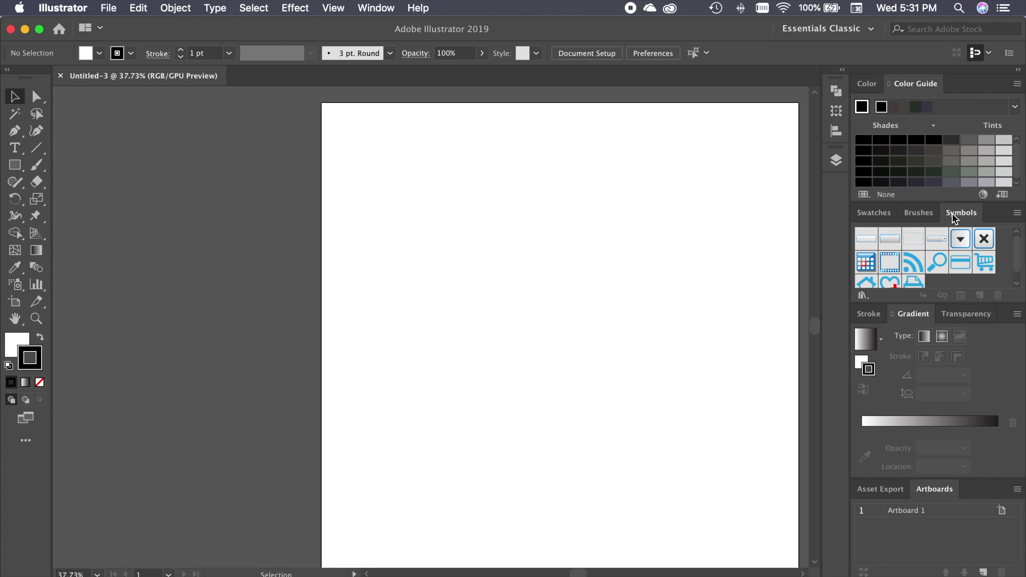
drag(960, 213, 512, 226)
click(508, 218)
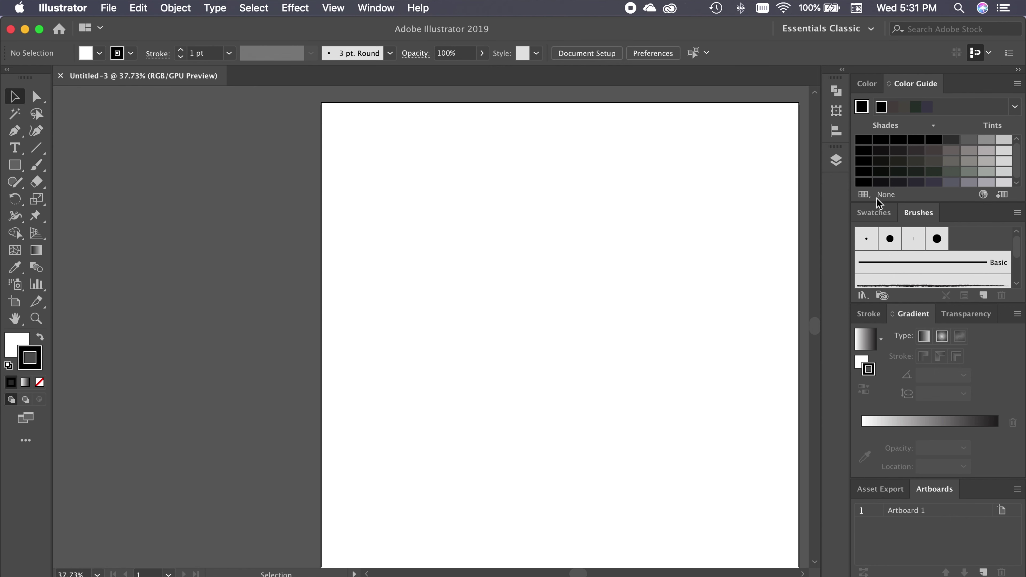
- Bring the Color panel to the front and show its full options with the RGB sliders
click(870, 83)
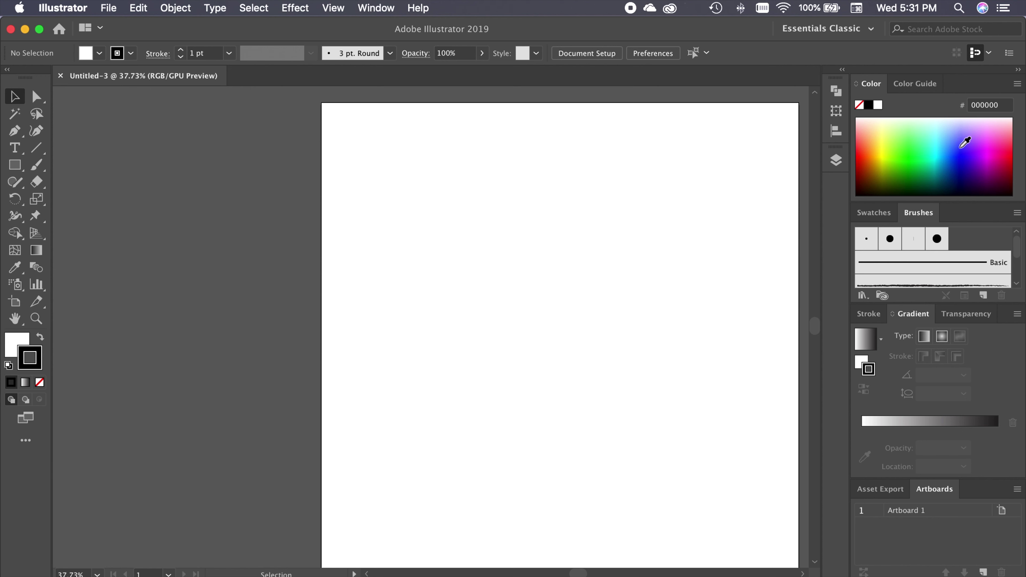
double_click(857, 86)
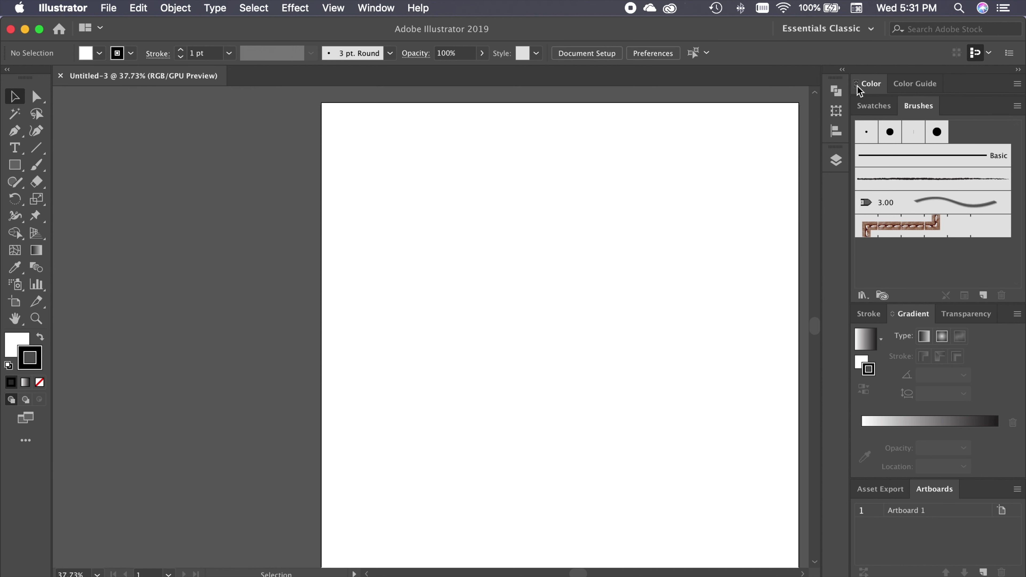
double_click(857, 86)
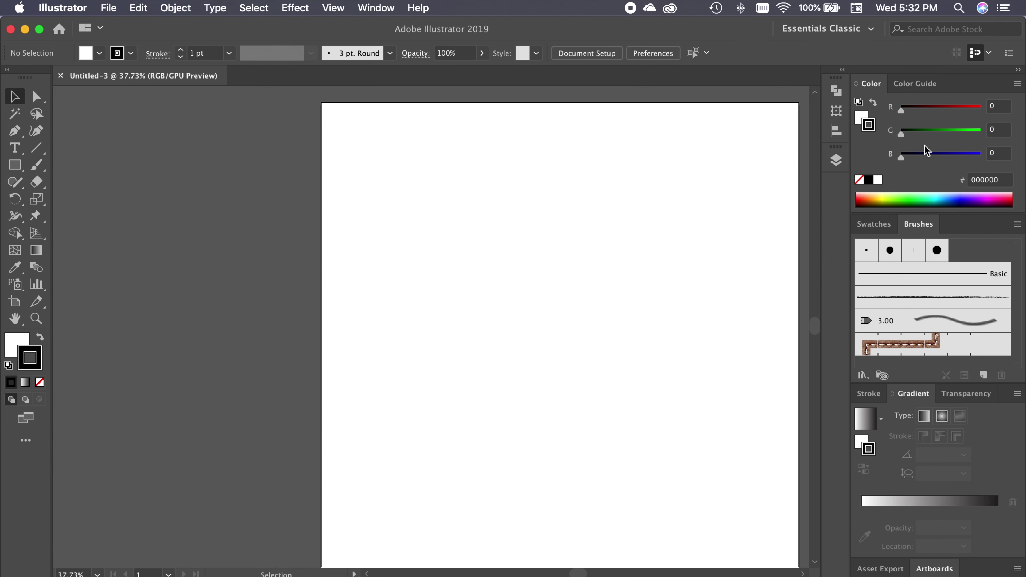
- Switch the Color panel to HSB and try its sliders, setting the stroke's hue to 119.2° with saturation and brightness at 0
click(1018, 84)
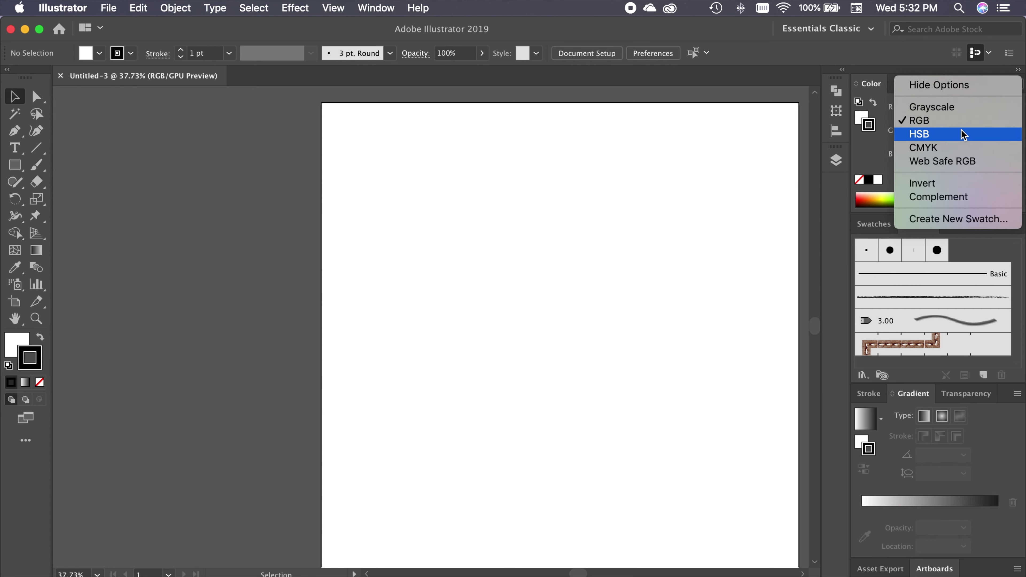
click(948, 140)
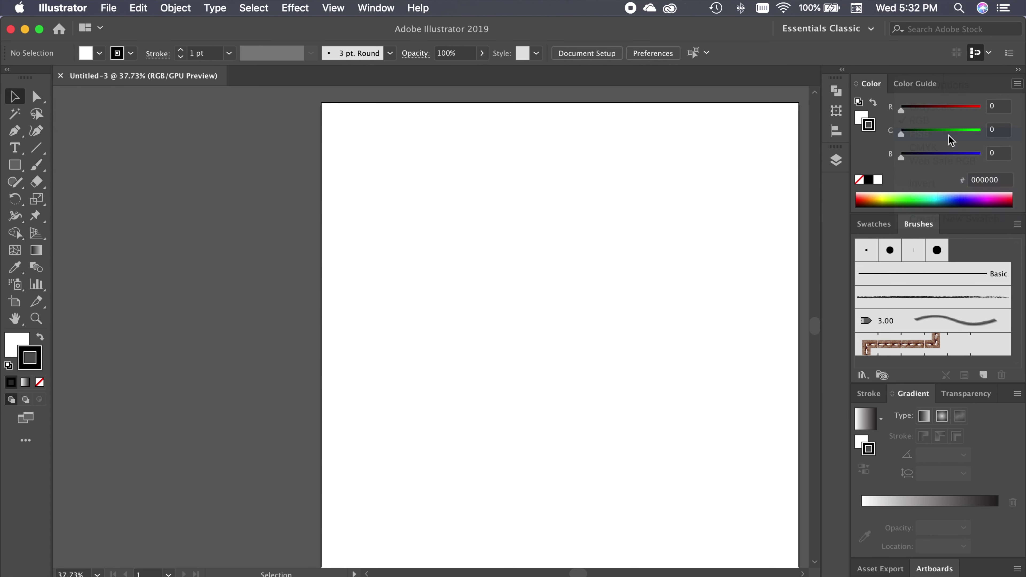
mouse_move(902, 110)
mouse_down()
mouse_move(960, 112)
mouse_move(980, 133)
mouse_up()
drag(916, 156, 981, 156)
mouse_move(944, 109)
mouse_down()
mouse_move(961, 109)
mouse_move(928, 110)
mouse_up()
mouse_move(981, 133)
mouse_down()
mouse_move(902, 133)
mouse_move(901, 155)
mouse_up()
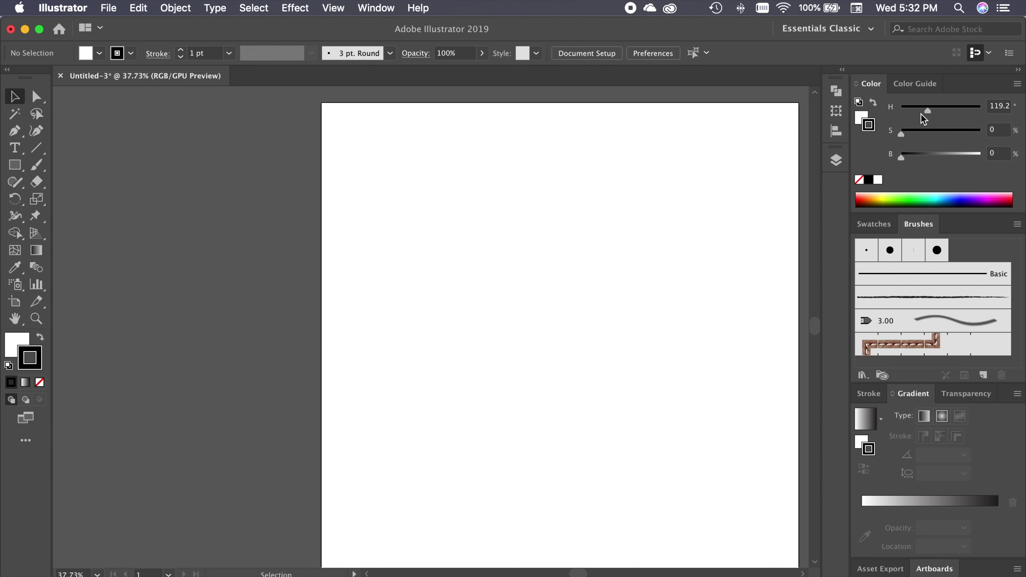
- Cycle the Color panel through the CMYK, Grayscale and HSB models and return it to RGB
click(1018, 83)
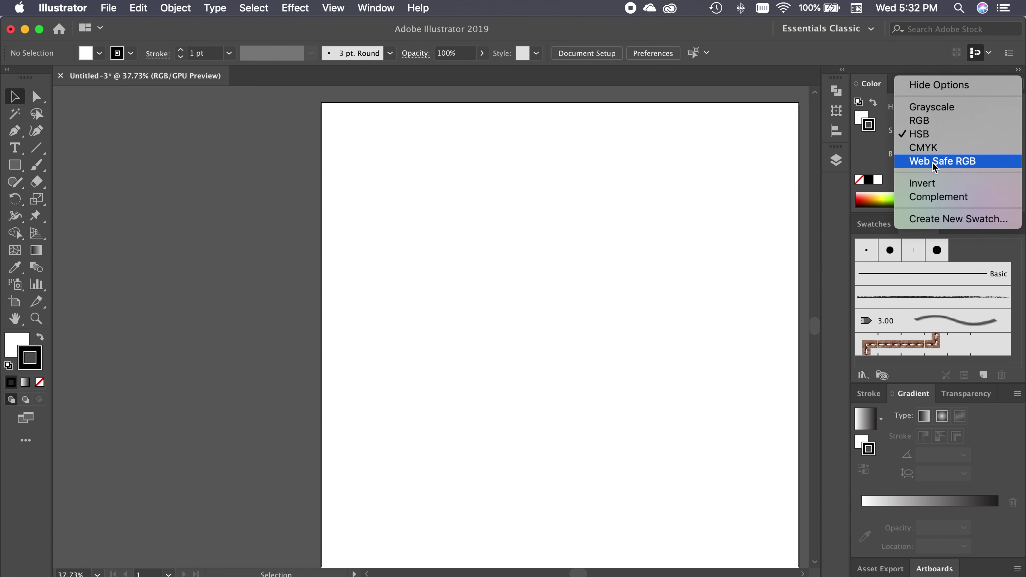
click(929, 149)
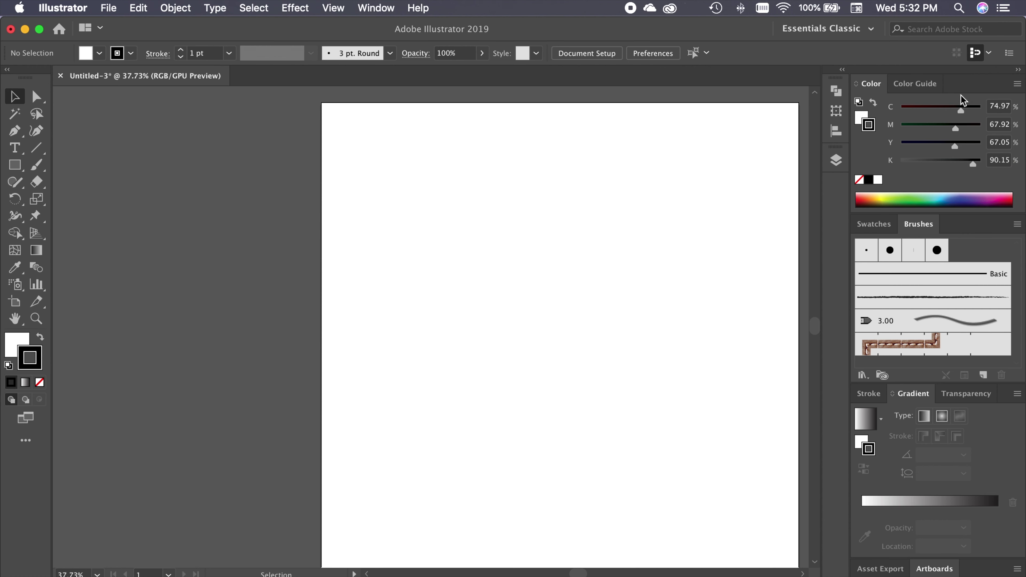
click(1017, 83)
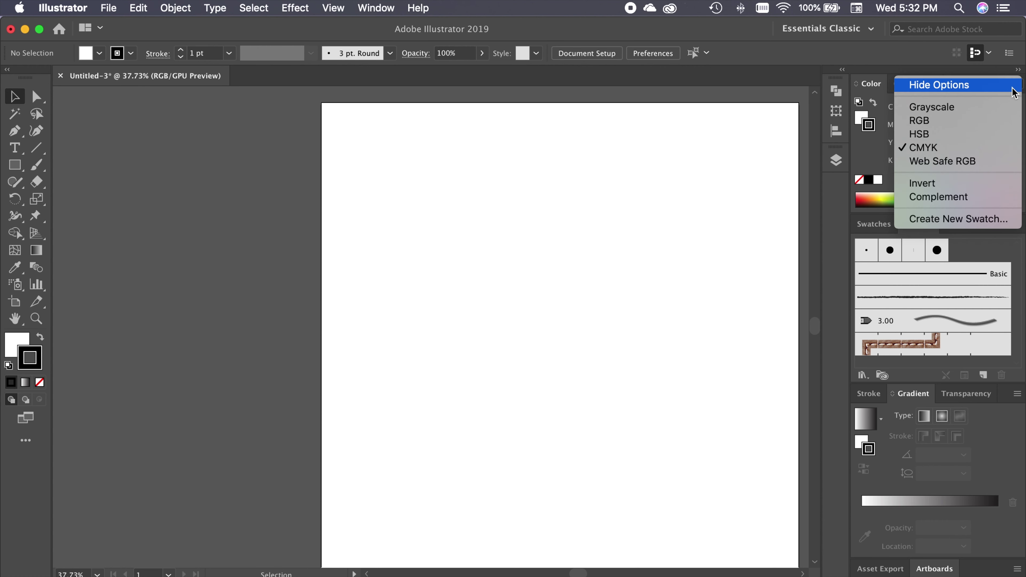
click(959, 114)
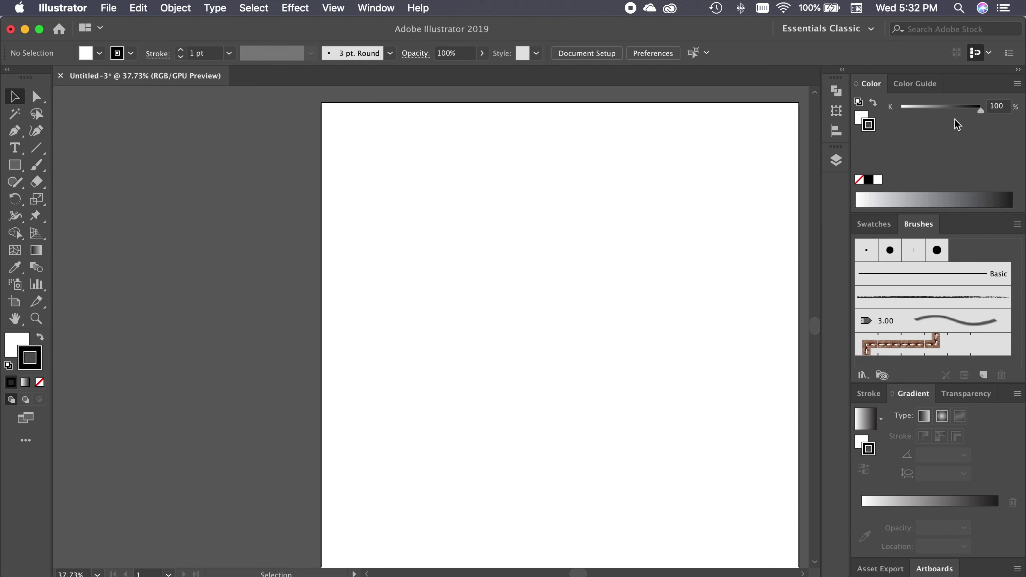
mouse_move(955, 120)
mouse_down()
mouse_move(930, 112)
mouse_move(980, 117)
mouse_up()
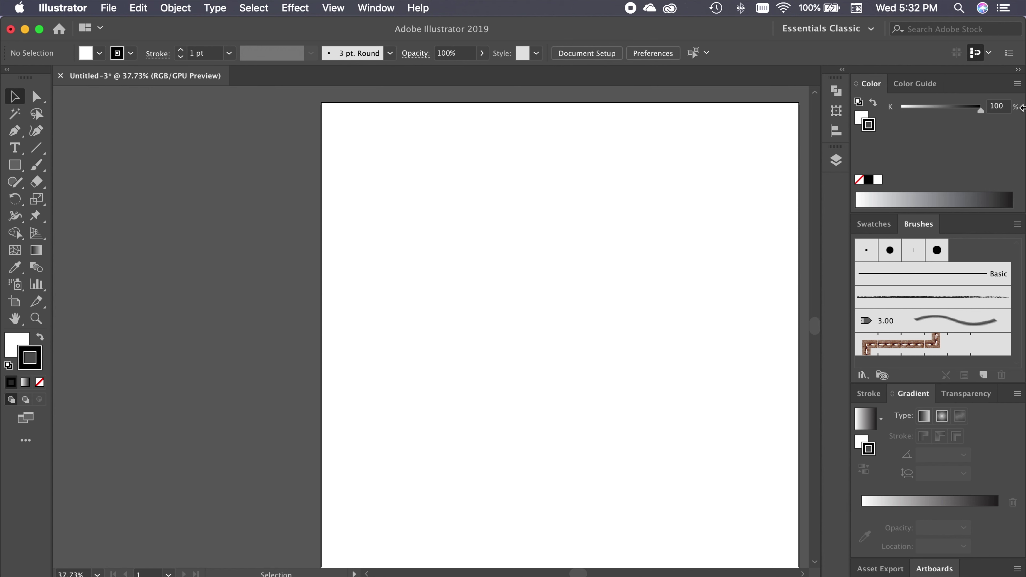
click(1018, 83)
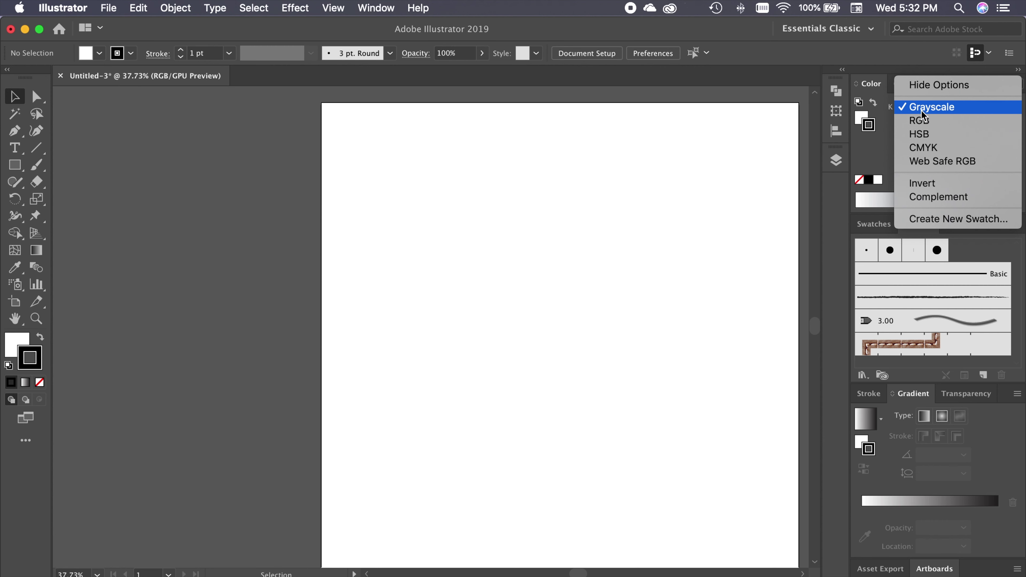
click(919, 133)
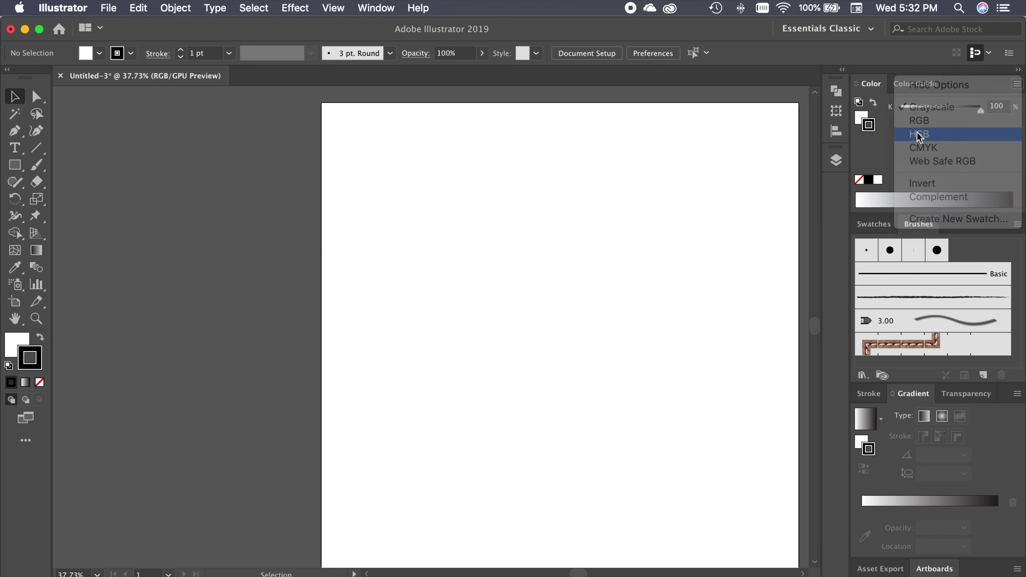
click(1017, 86)
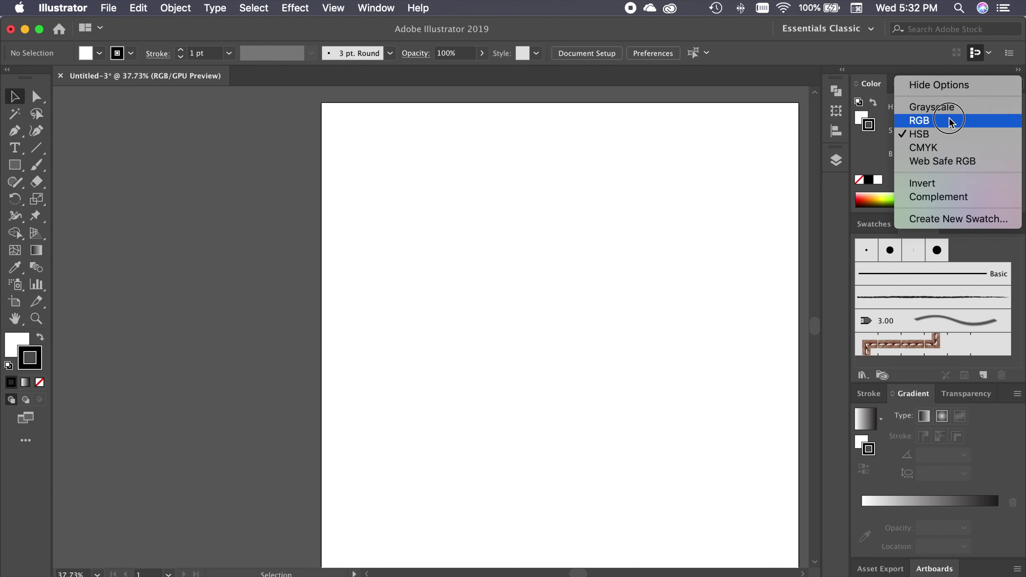
click(910, 121)
- Check the Brushes panel's options without choosing any, and bring the Swatches panel to the front
click(1017, 224)
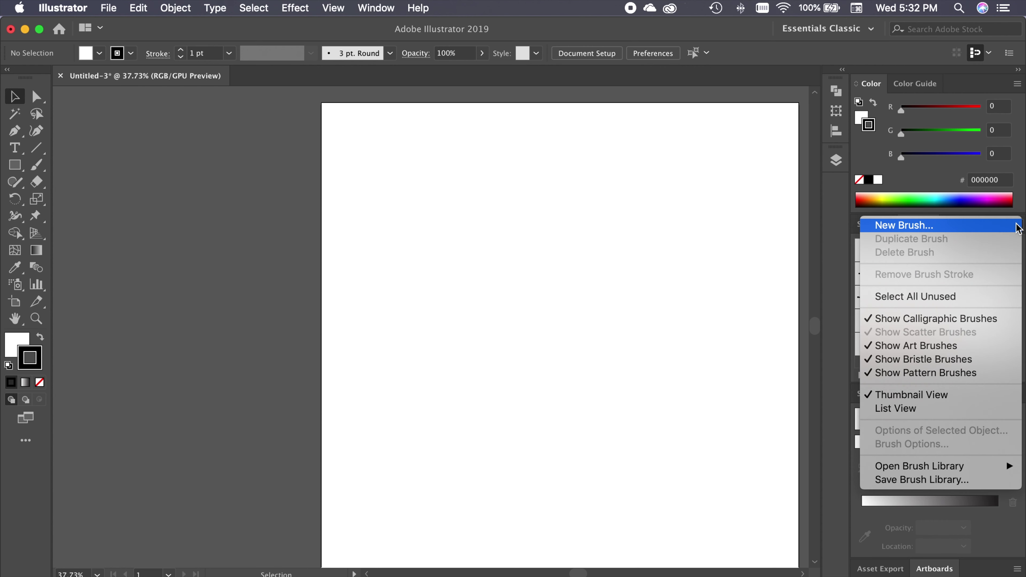
key(Escape)
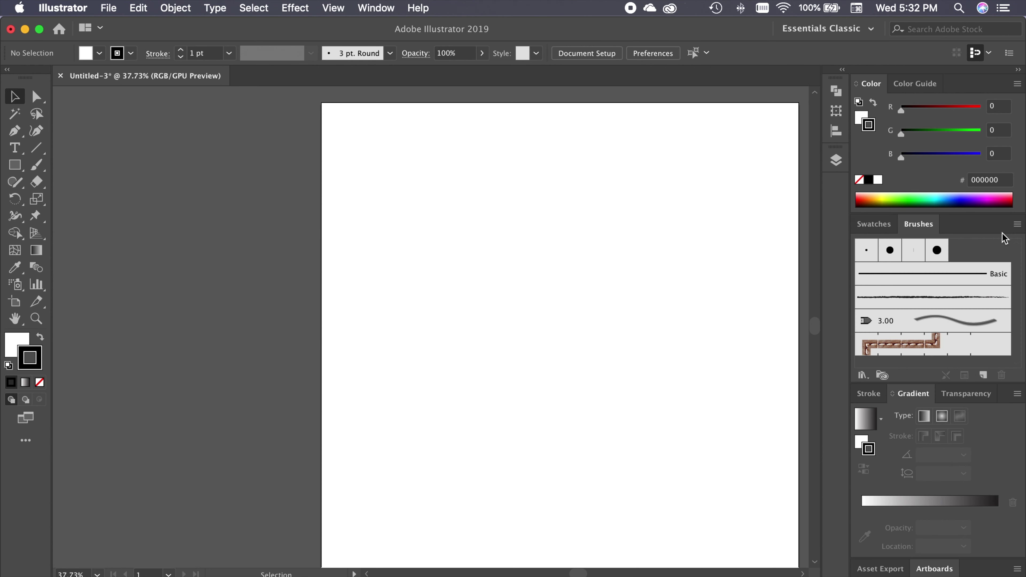
click(885, 226)
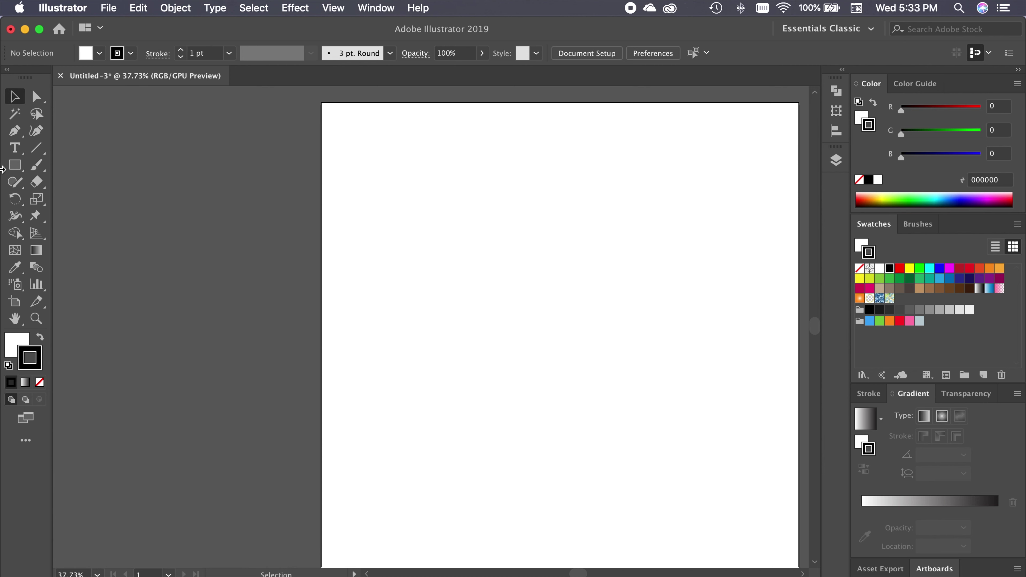
- Switch the tools panel to a single column and back to two columns
click(7, 71)
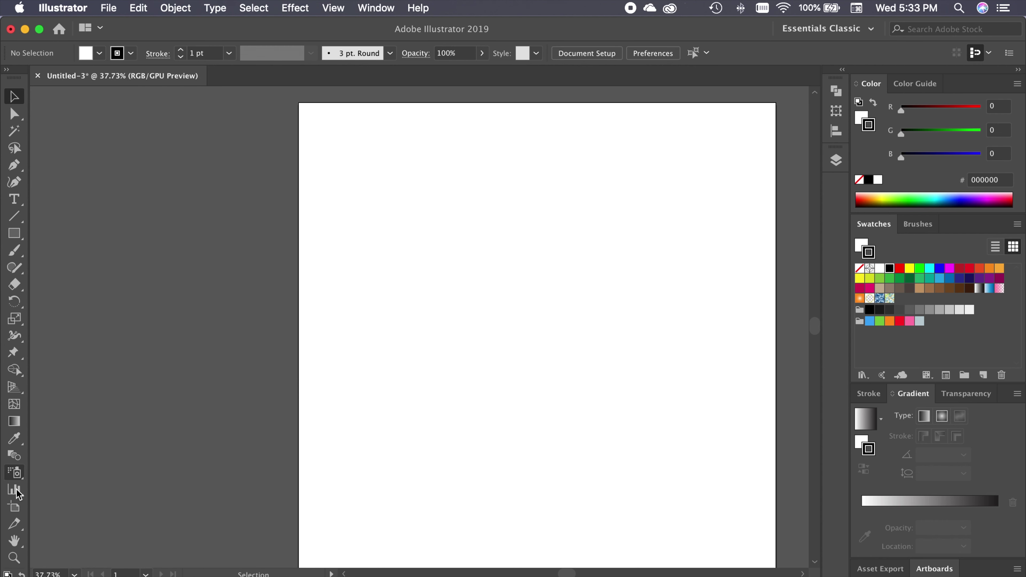
click(7, 72)
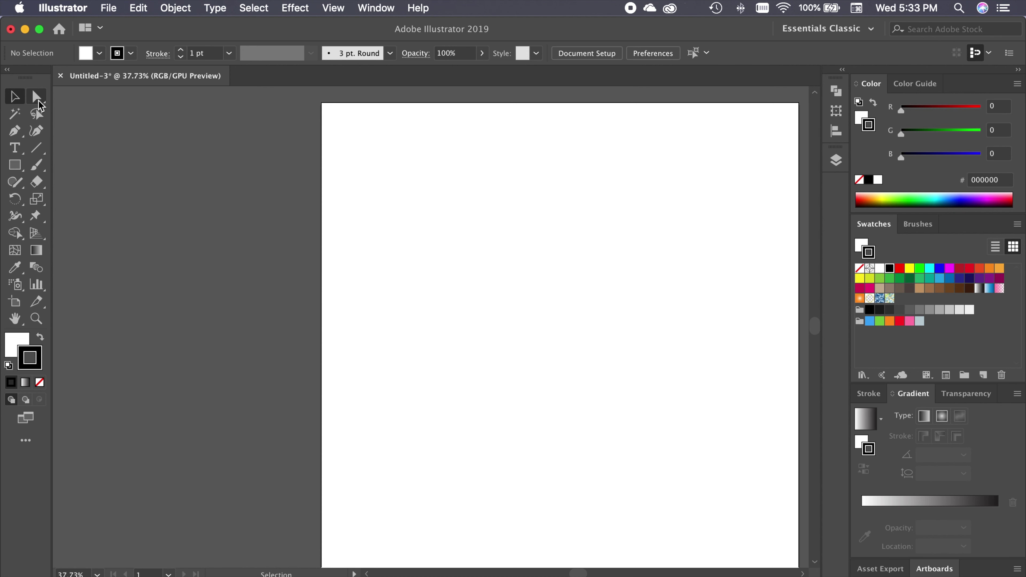
- Activate the Direct Selection tool and tear off its tool group as a floating panel beside the artboard
click(36, 100)
click(22, 128)
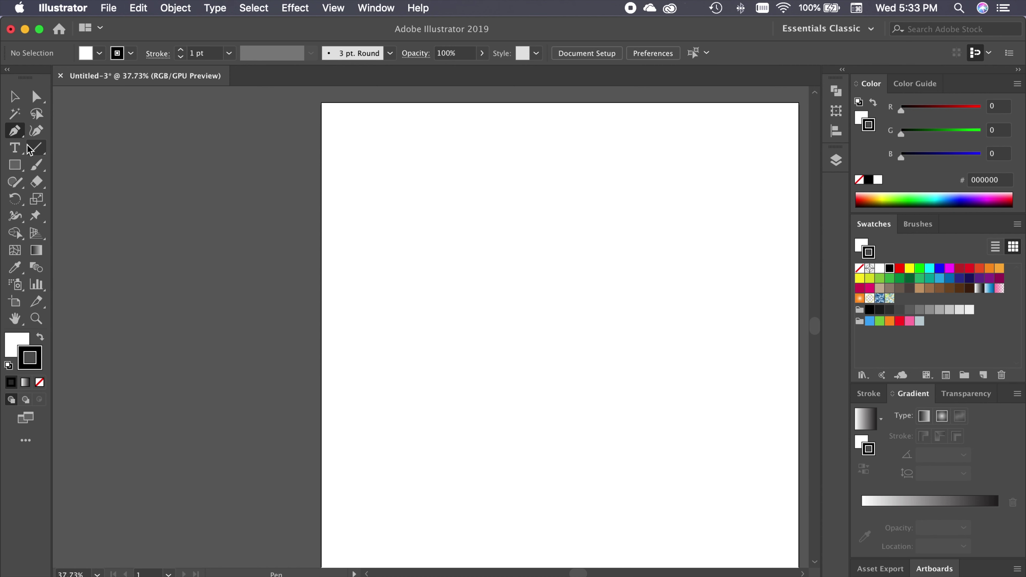
click(37, 98)
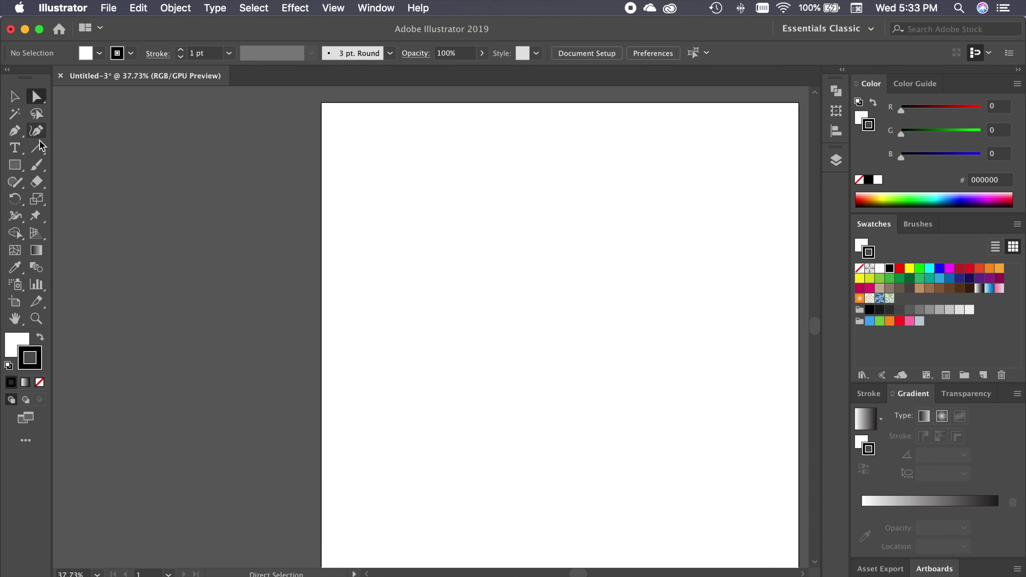
click(38, 98)
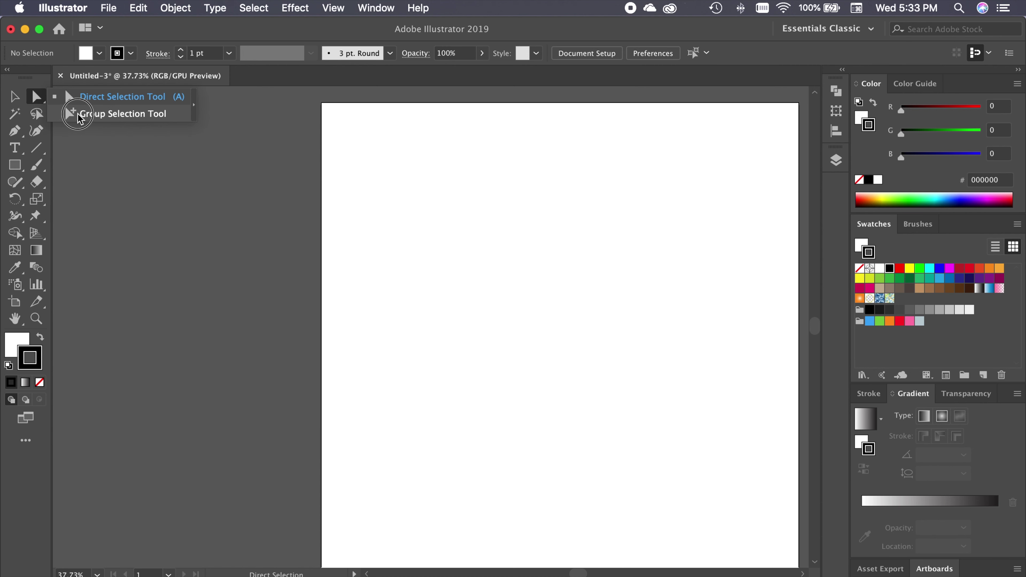
drag(69, 110, 195, 108)
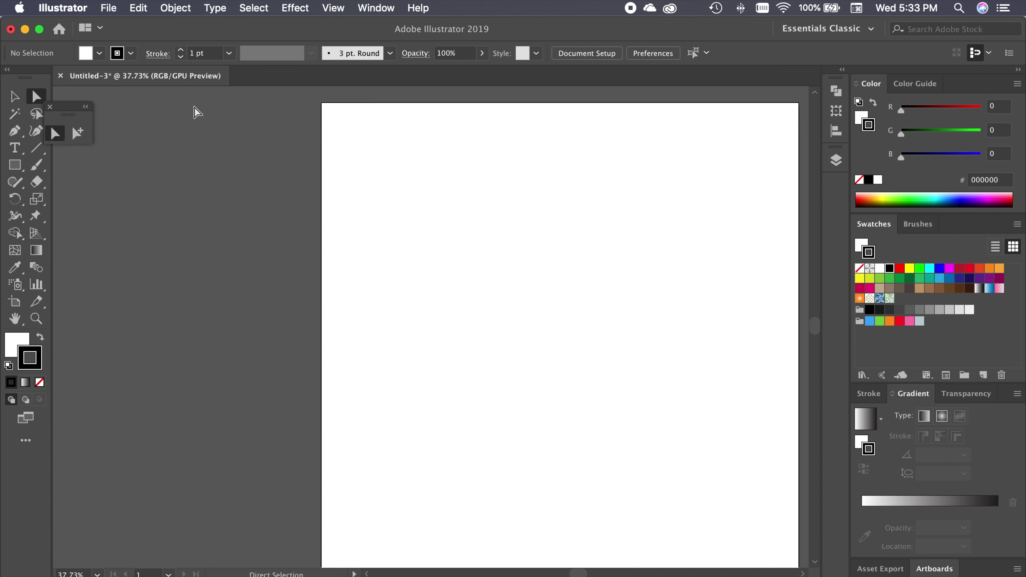
drag(69, 111, 226, 118)
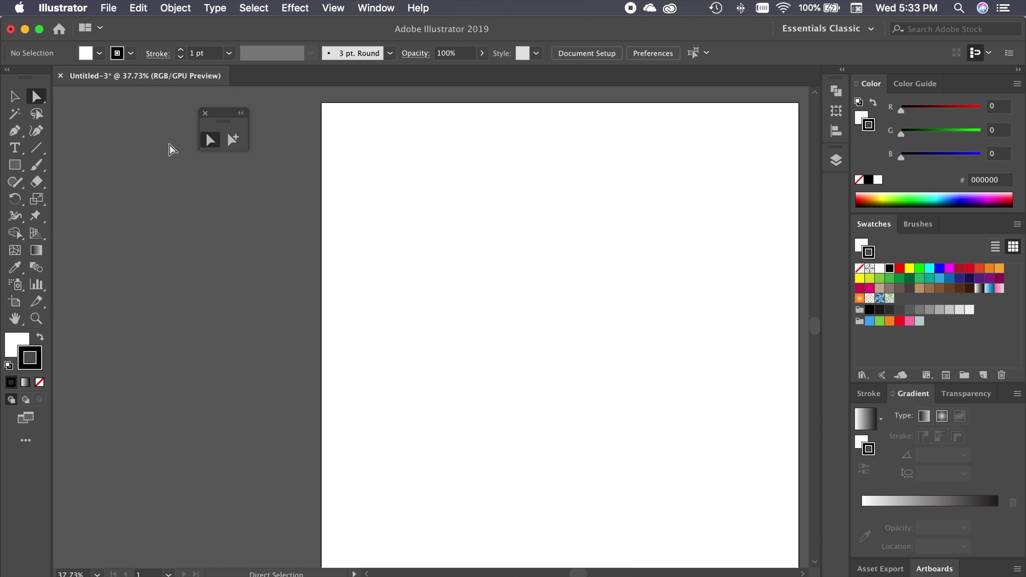
drag(227, 112, 205, 112)
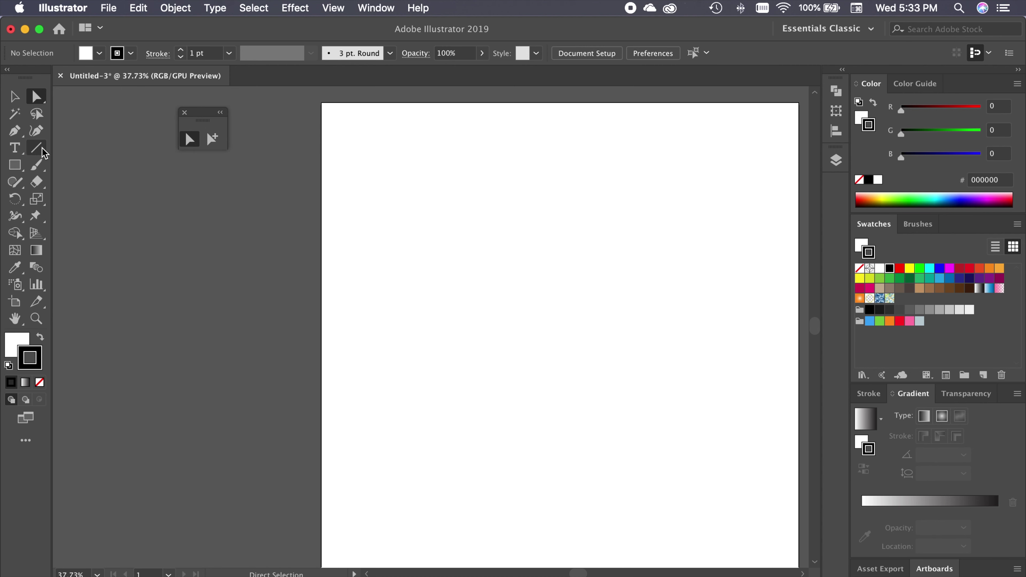
- Activate the Rectangle tool and tear off the shape tools as a floating panel below the selection tools
click(14, 167)
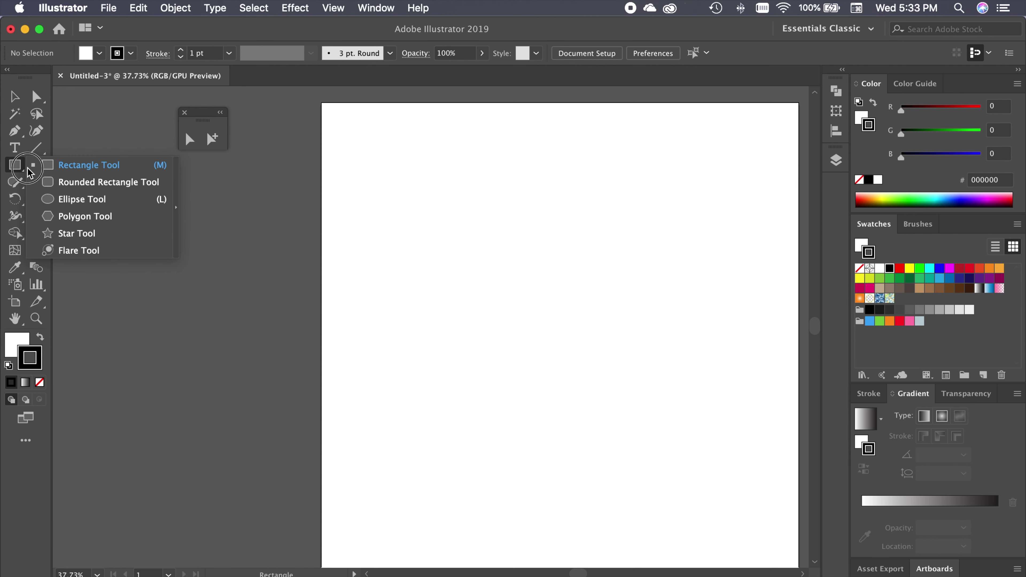
click(177, 201)
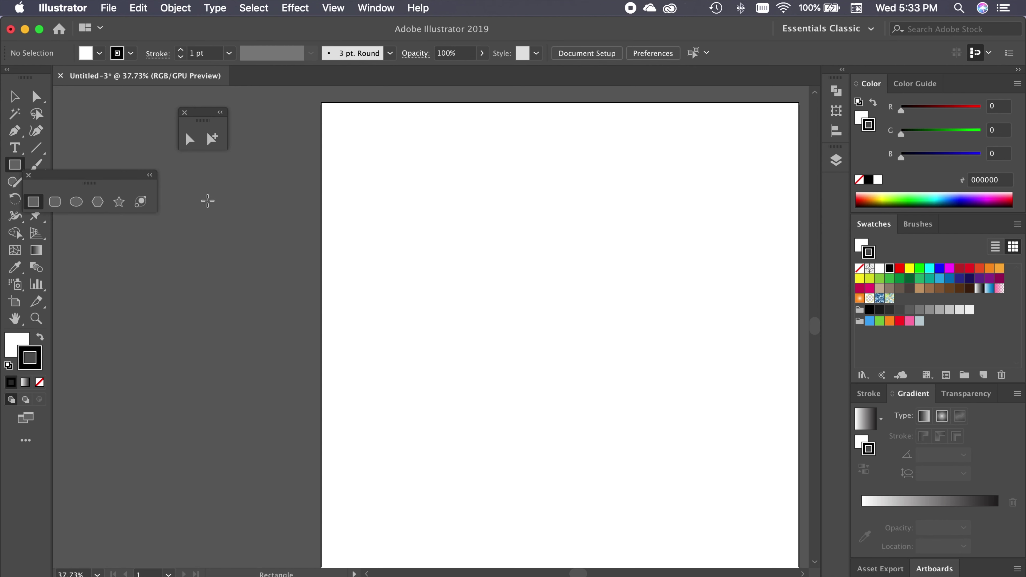
drag(71, 176, 213, 178)
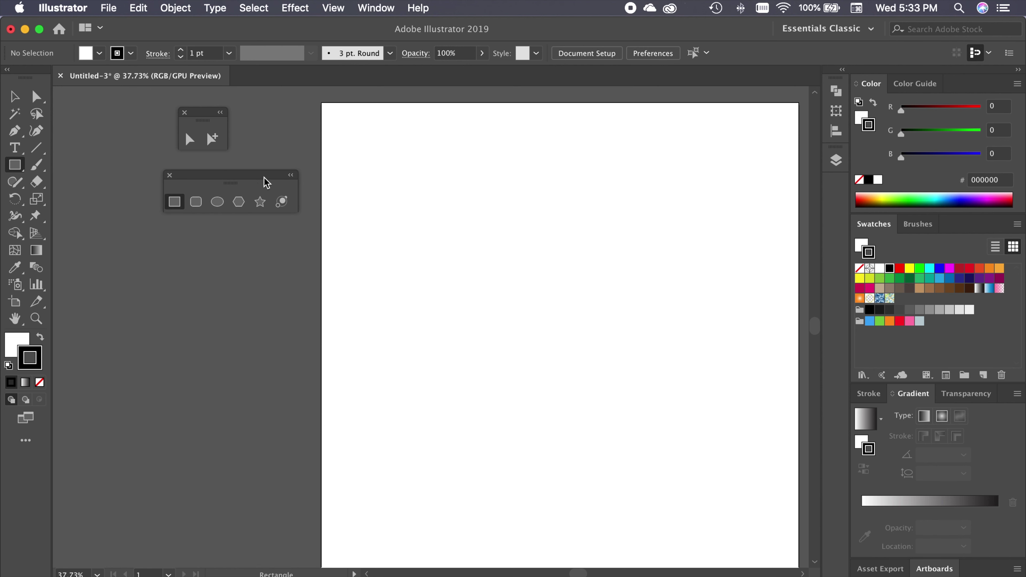
- Close both floating tool groups and make the Fill color active in the tools panel
click(185, 113)
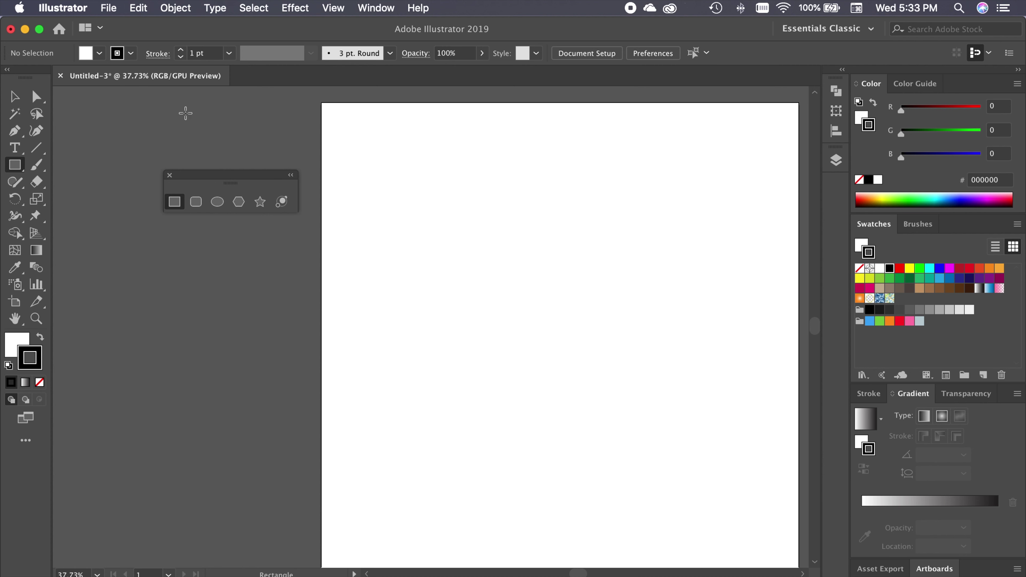
click(170, 176)
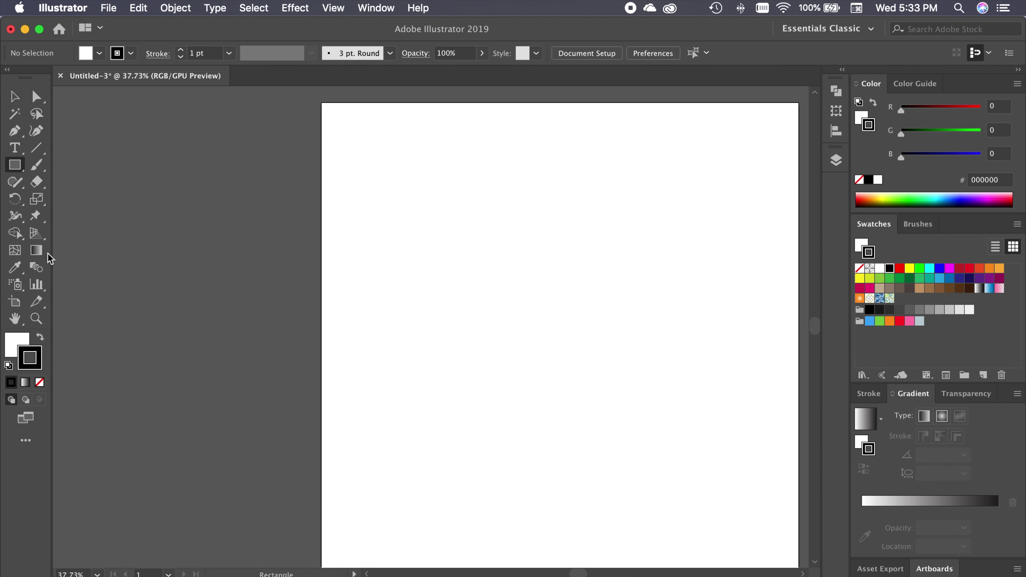
click(14, 343)
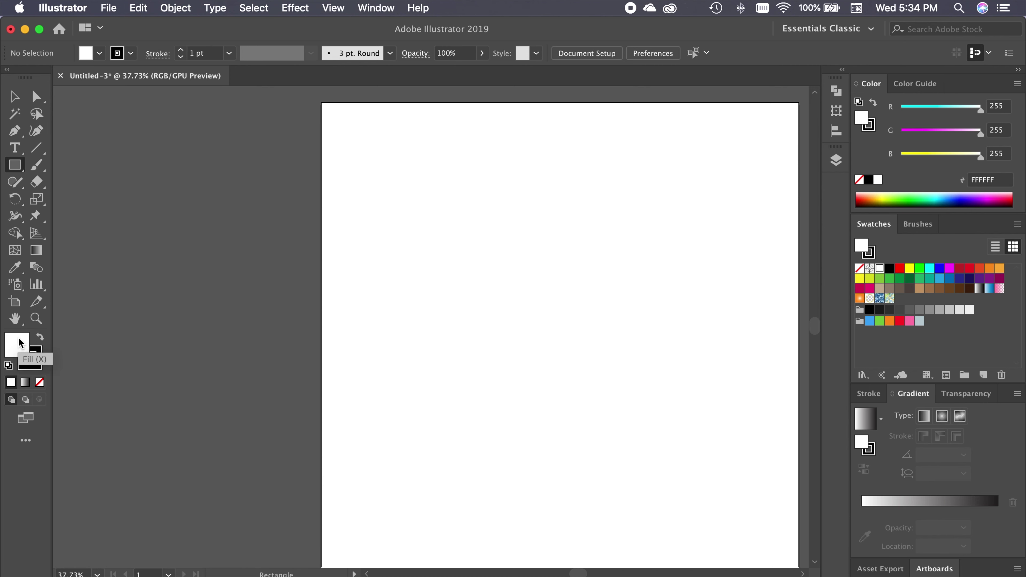
- Draw a square in the middle of the artboard and set its stroke color to purple CA30FC
click(34, 366)
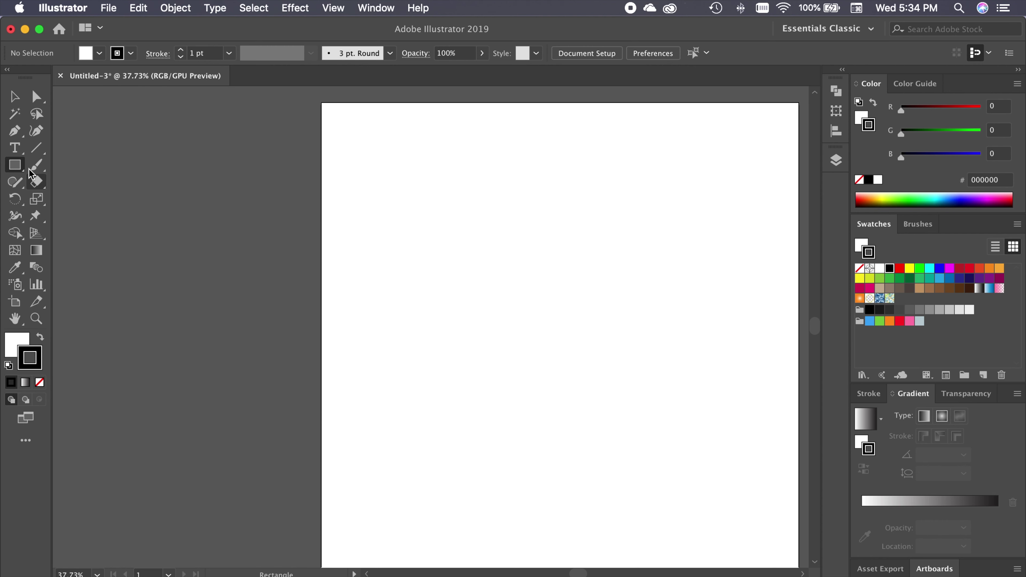
mouse_move(423, 206)
mouse_down()
mouse_move(694, 362)
mouse_move(664, 390)
mouse_up()
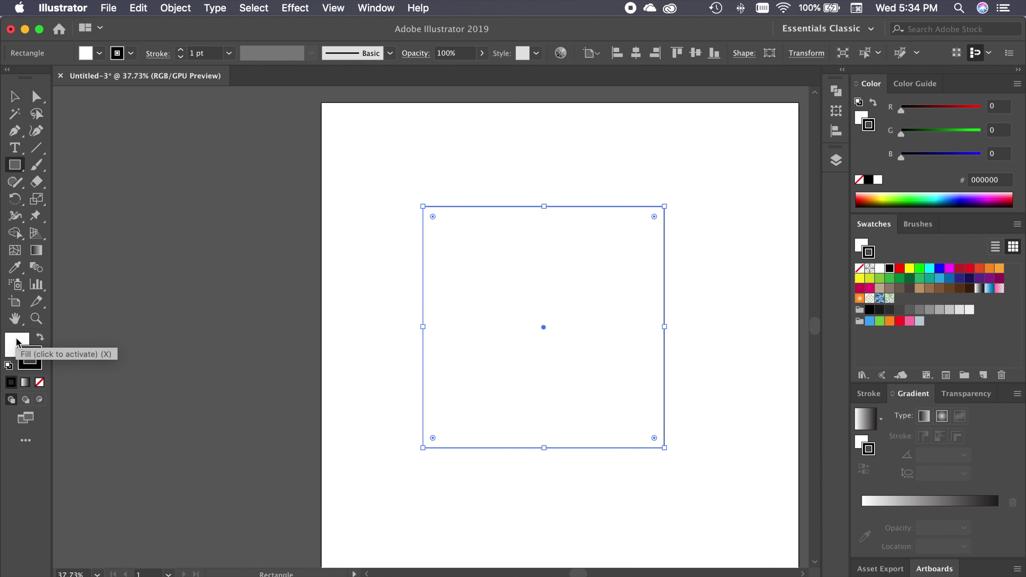
double_click(23, 357)
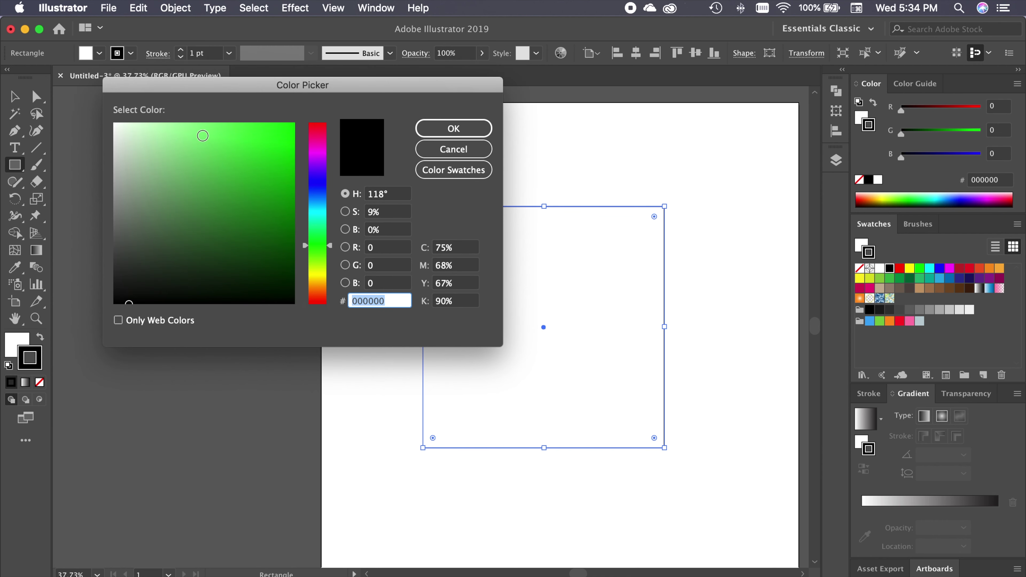
click(317, 161)
drag(258, 159, 260, 125)
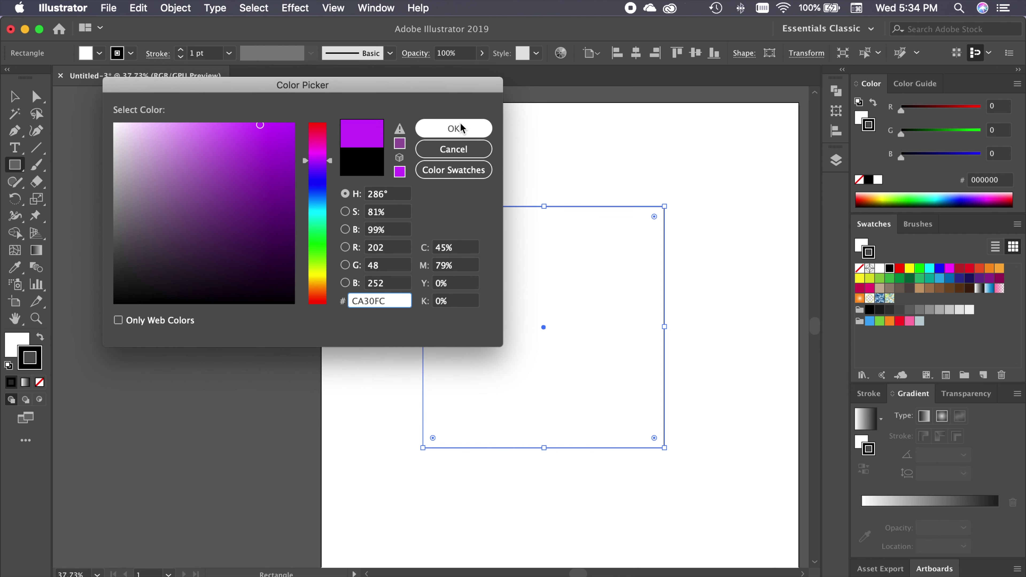
click(462, 129)
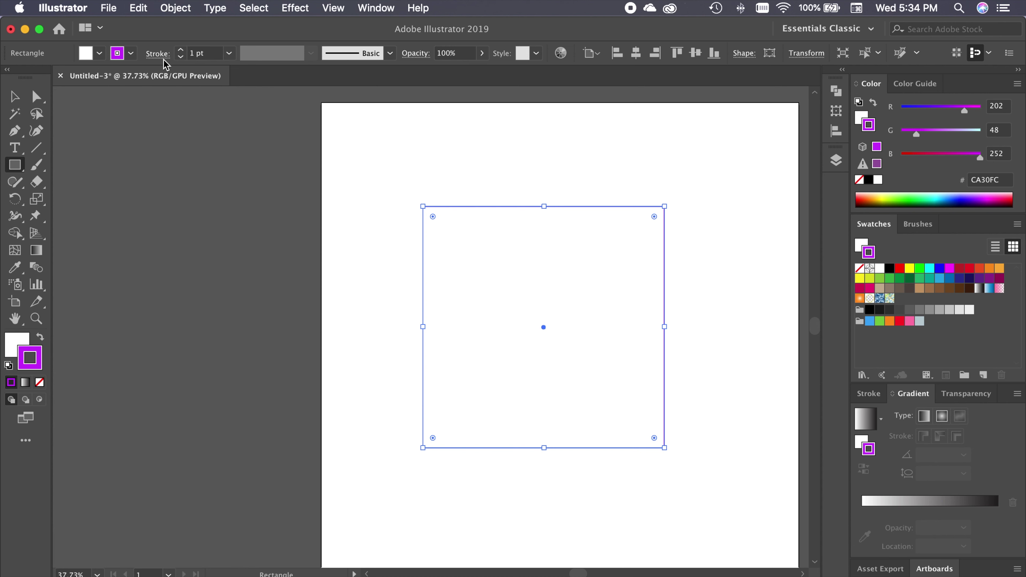
- Set the square's stroke weight to 17 pt and shift its stroke color to BC61FC (R 188, G 97)
click(181, 49)
click(181, 49)
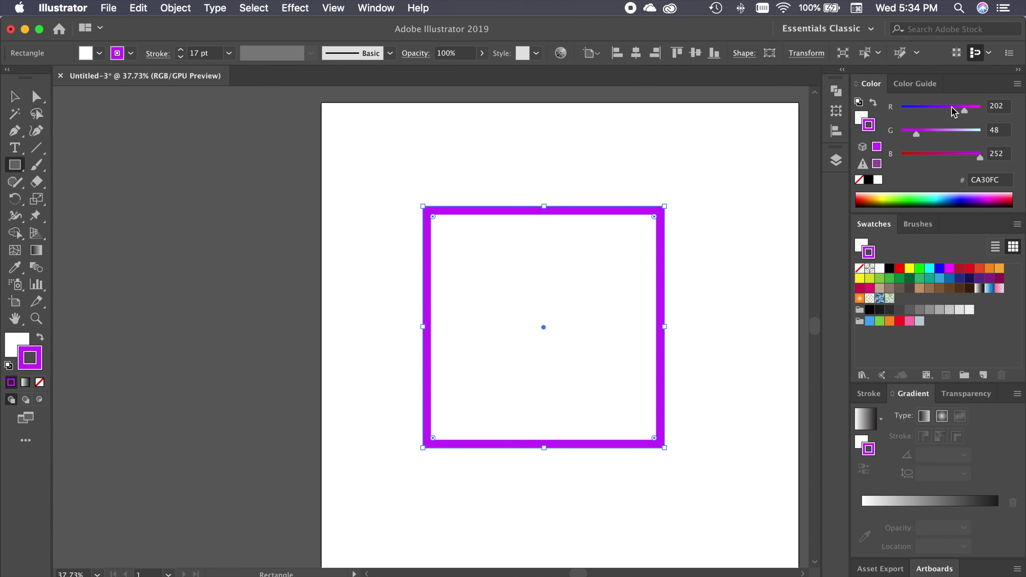
mouse_move(965, 110)
mouse_down()
mouse_move(968, 135)
mouse_move(938, 135)
mouse_move(969, 135)
mouse_move(961, 135)
mouse_up()
click(930, 135)
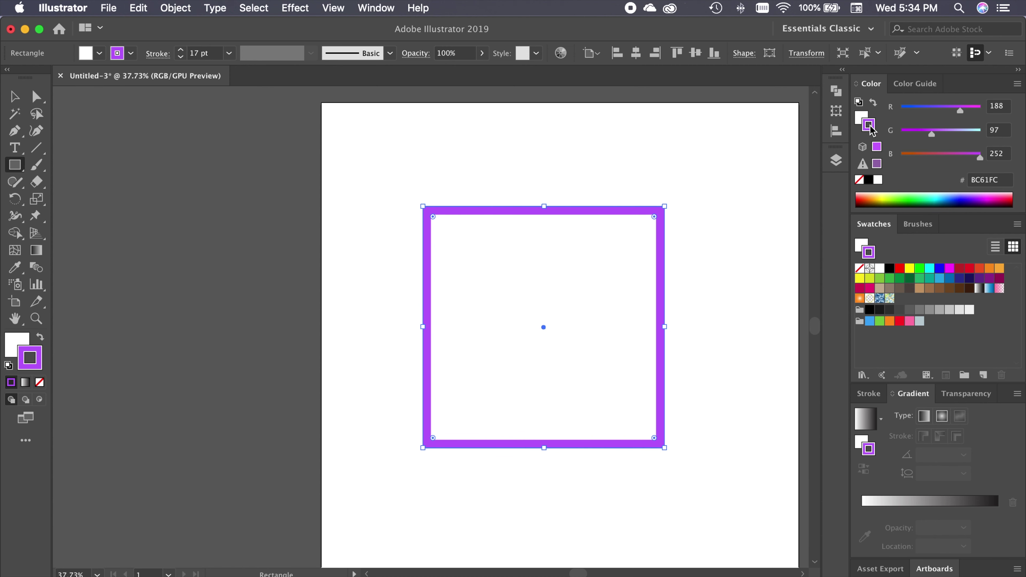
- Set the square's fill color to violet 9470FF (R 148, G 112, B 255)
click(863, 118)
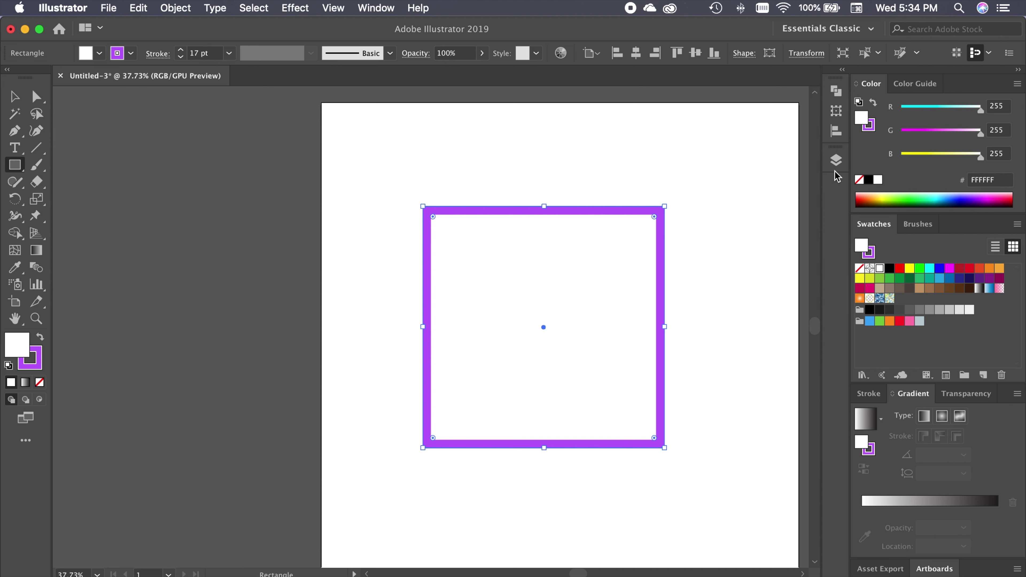
drag(981, 134, 936, 115)
click(923, 108)
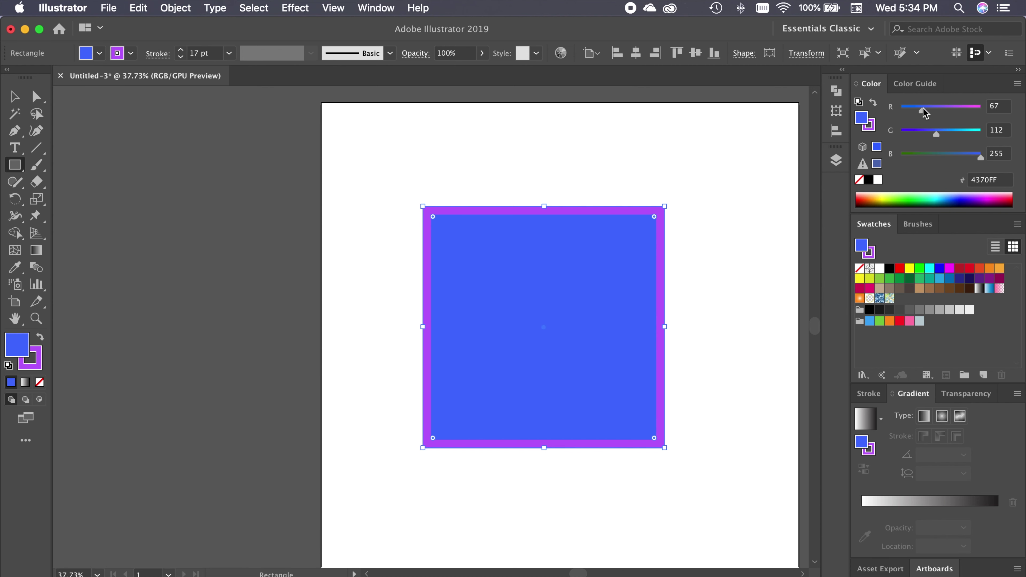
click(947, 109)
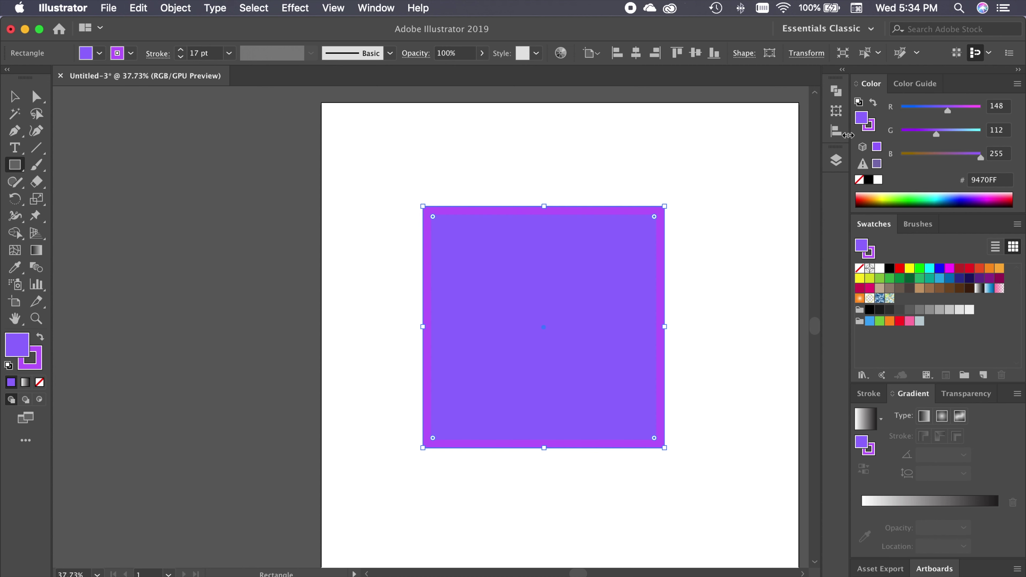
- Alternate between the active fill and stroke, and set the square's stroke color to BC517B (R 188, G 81, B 123)
click(871, 129)
click(862, 119)
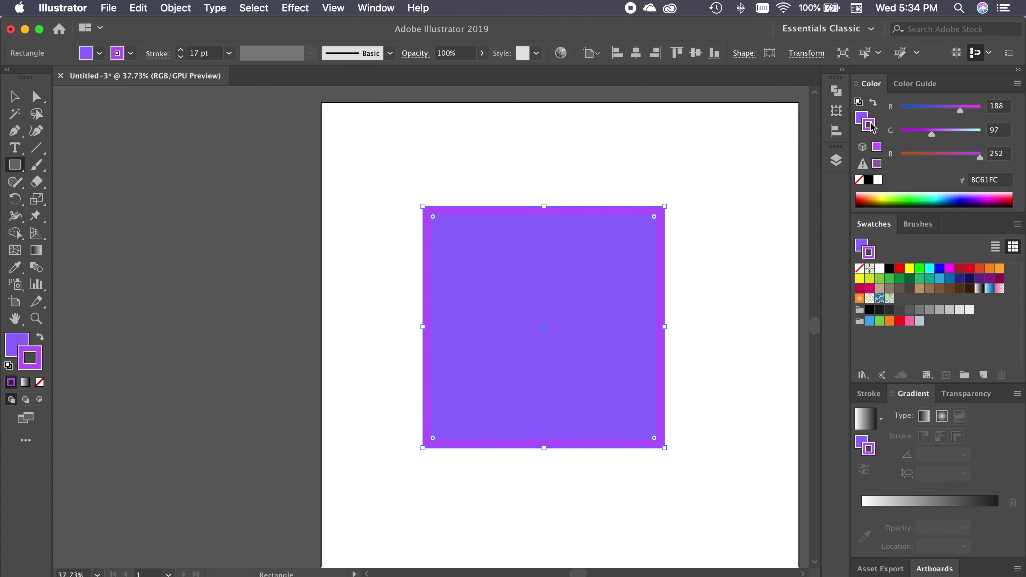
click(17, 344)
click(29, 360)
click(16, 344)
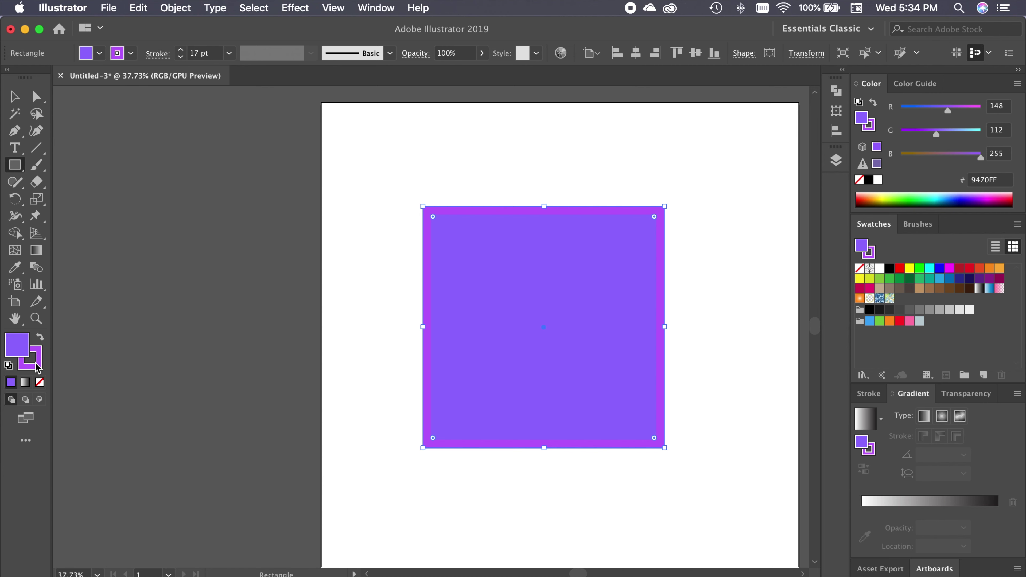
click(36, 365)
mouse_move(934, 156)
mouse_down()
mouse_move(940, 135)
mouse_move(927, 135)
mouse_move(932, 159)
mouse_move(940, 159)
mouse_up()
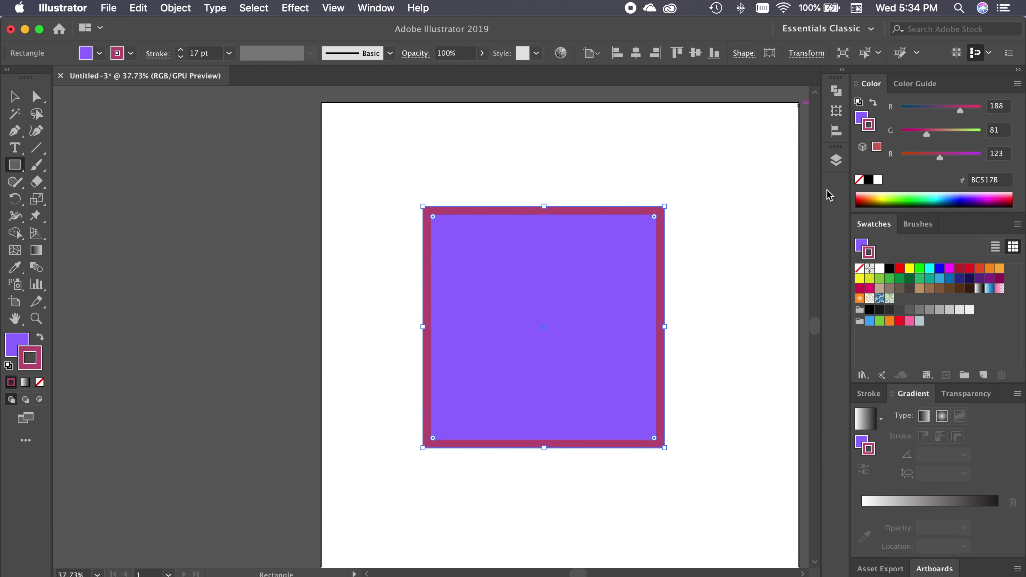
- Set the square's fill to white and swap its fill and stroke colors back and forth
click(7, 347)
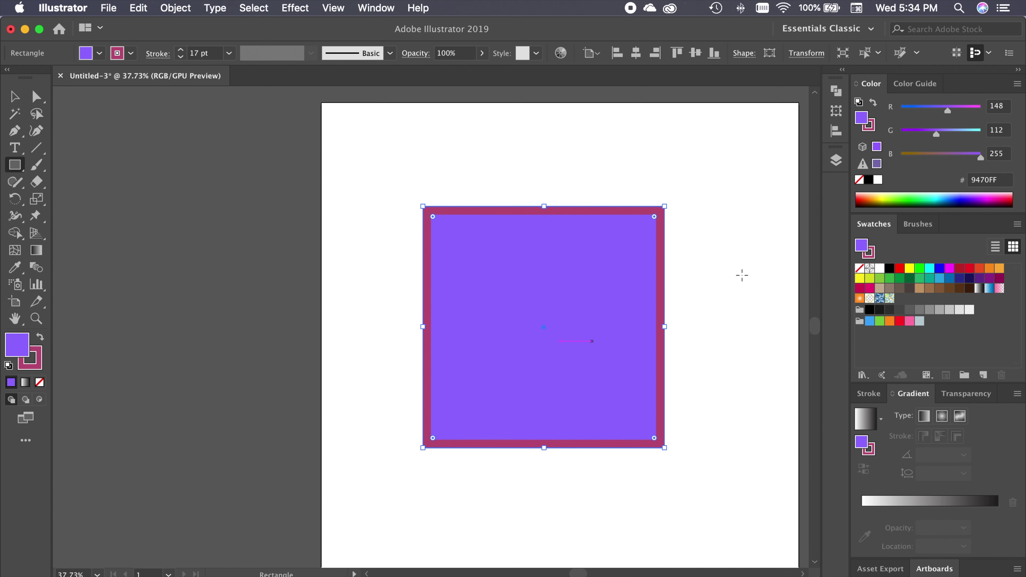
click(878, 180)
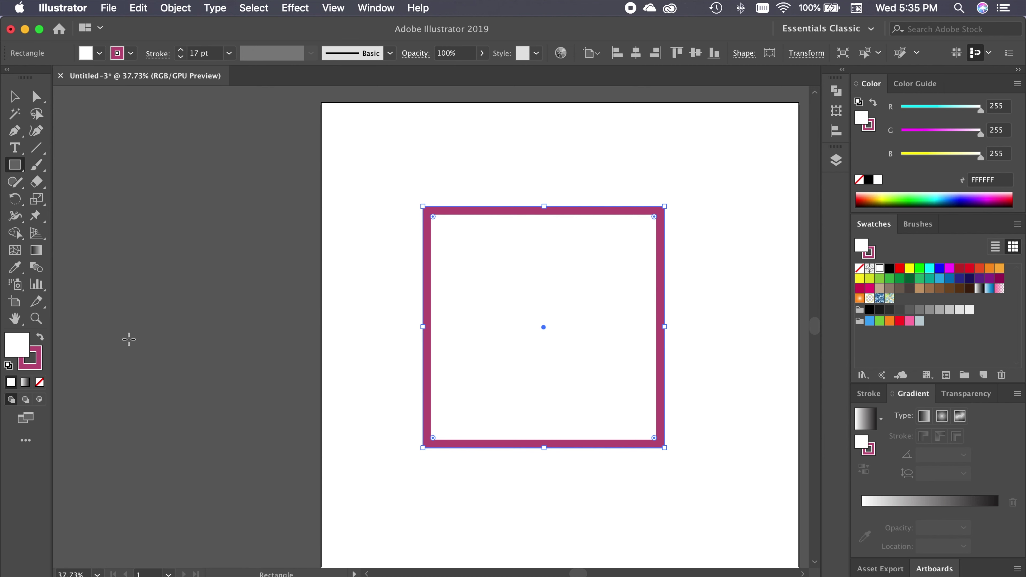
click(40, 341)
click(41, 341)
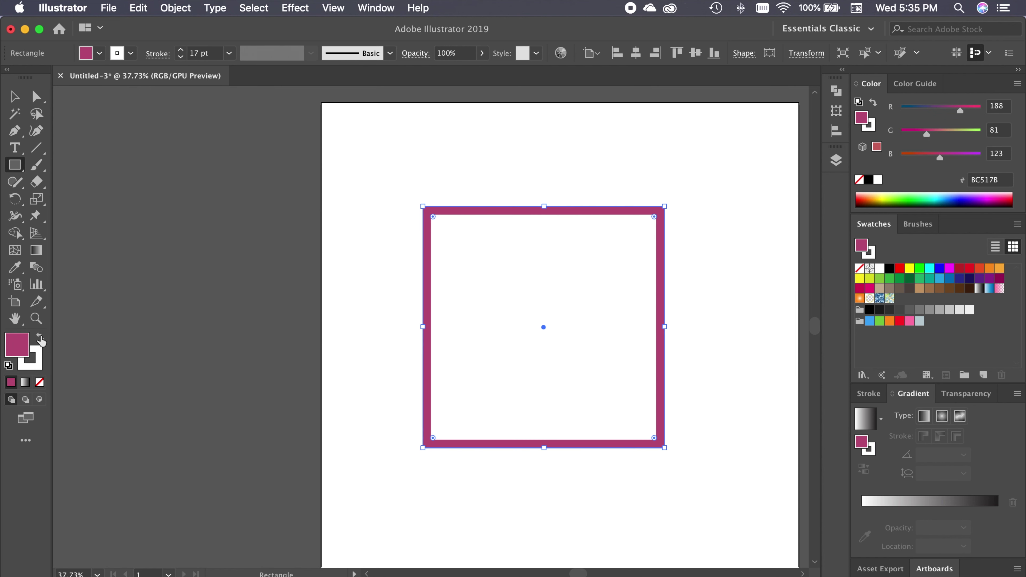
click(41, 341)
click(41, 341)
click(41, 340)
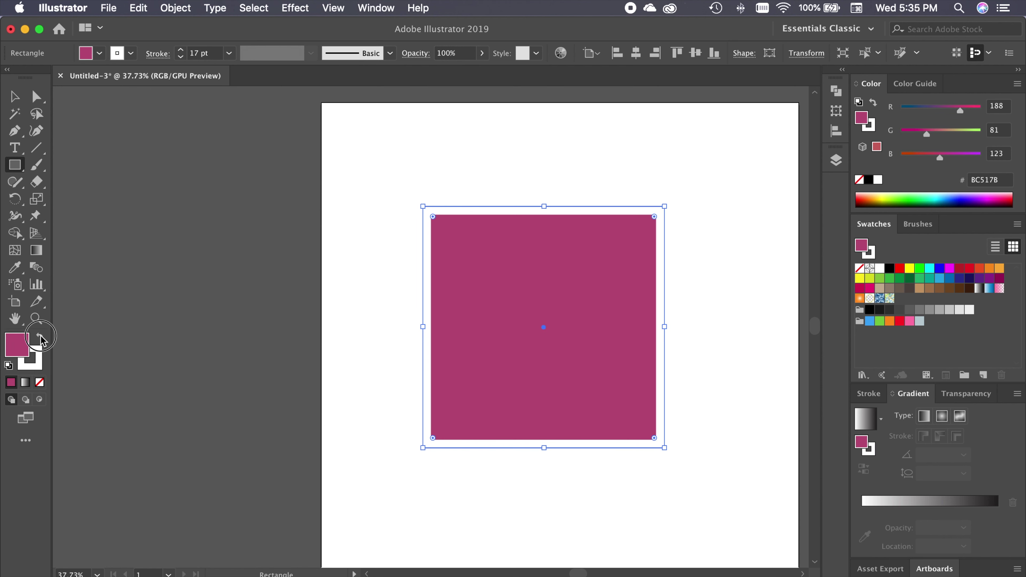
click(41, 341)
click(41, 341)
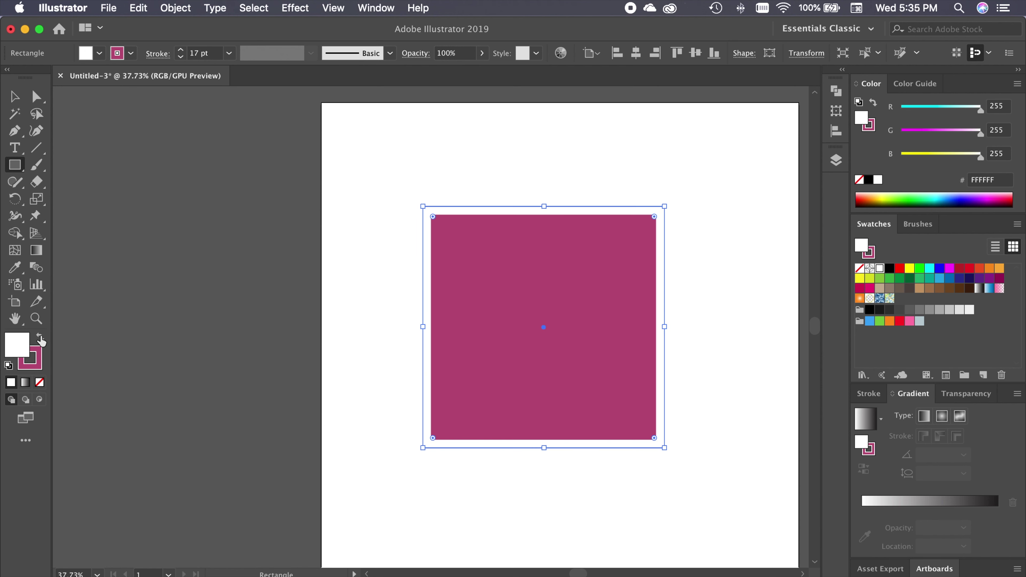
click(41, 340)
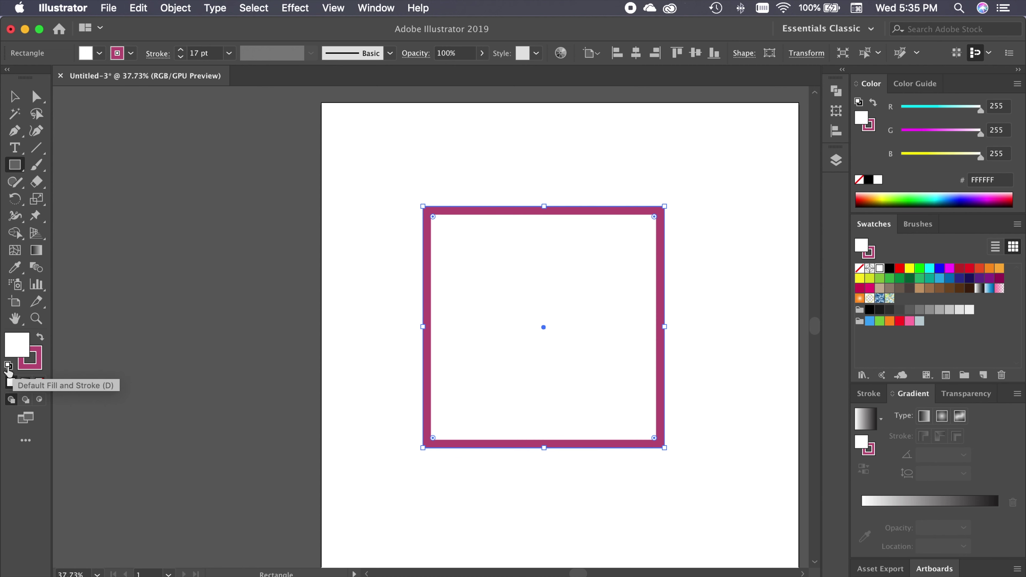
- Restore the square's default fill and stroke and raise its stroke weight to 22 pt
click(8, 365)
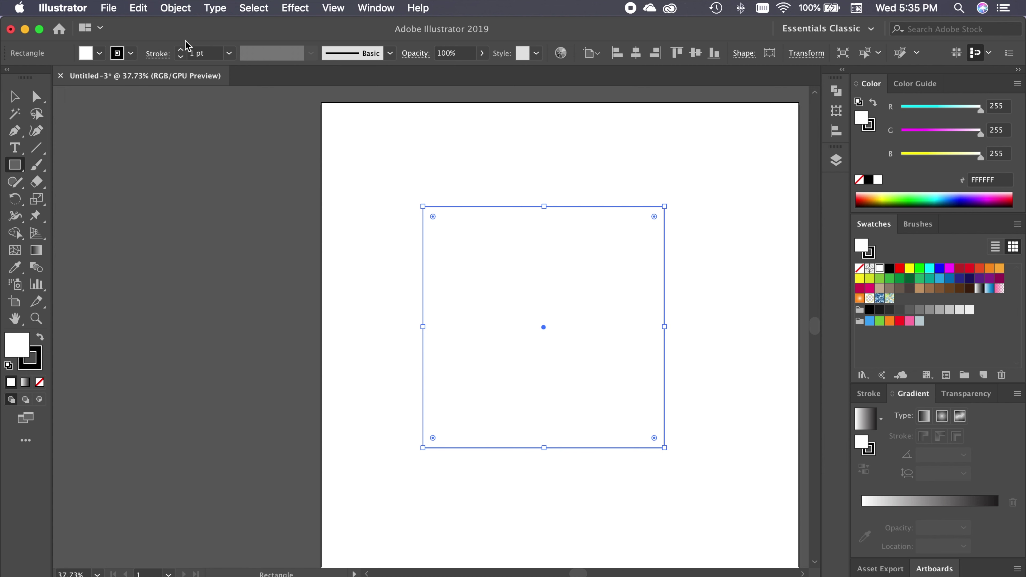
click(181, 50)
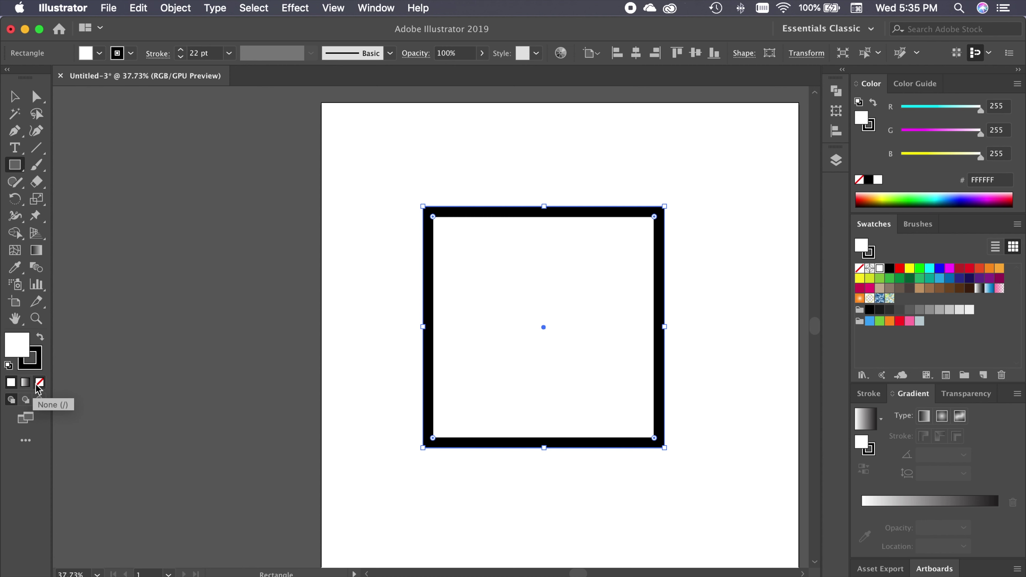
- Show the transparency grid behind the artwork
click(337, 9)
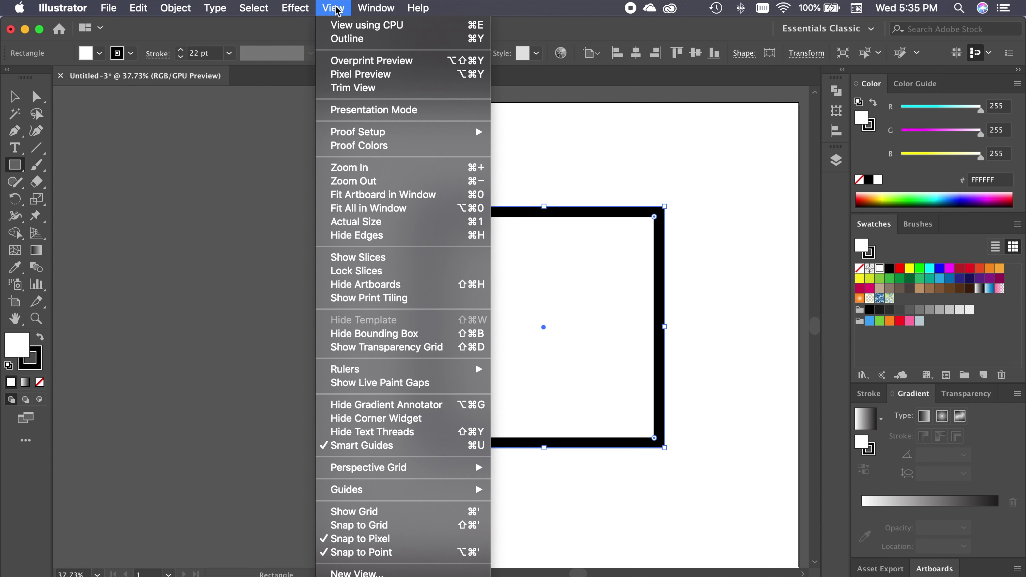
mouse_move(358, 370)
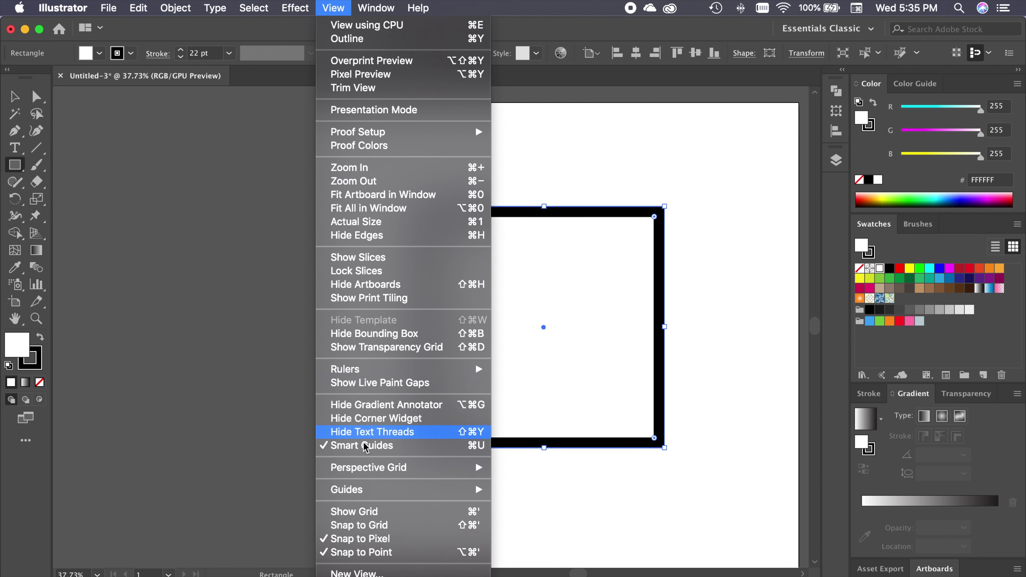
click(377, 348)
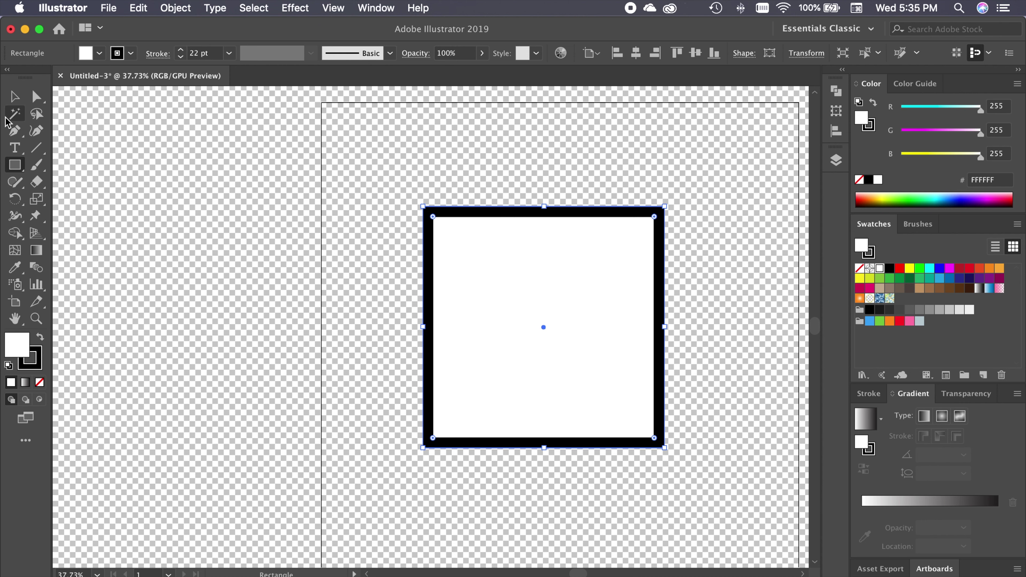
- Set the square's fill to none and move the square up and to the left with the Selection tool
click(15, 96)
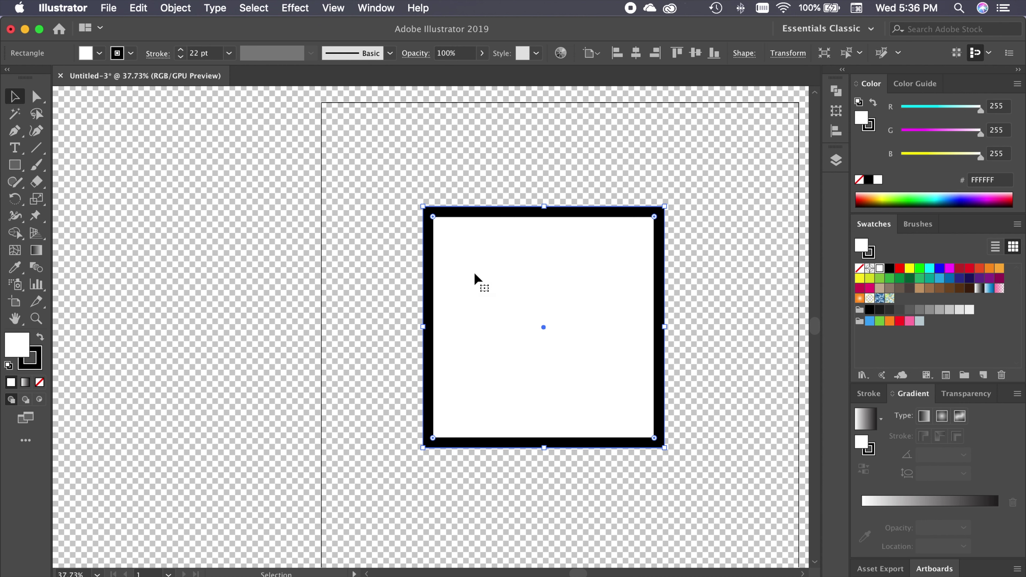
click(40, 382)
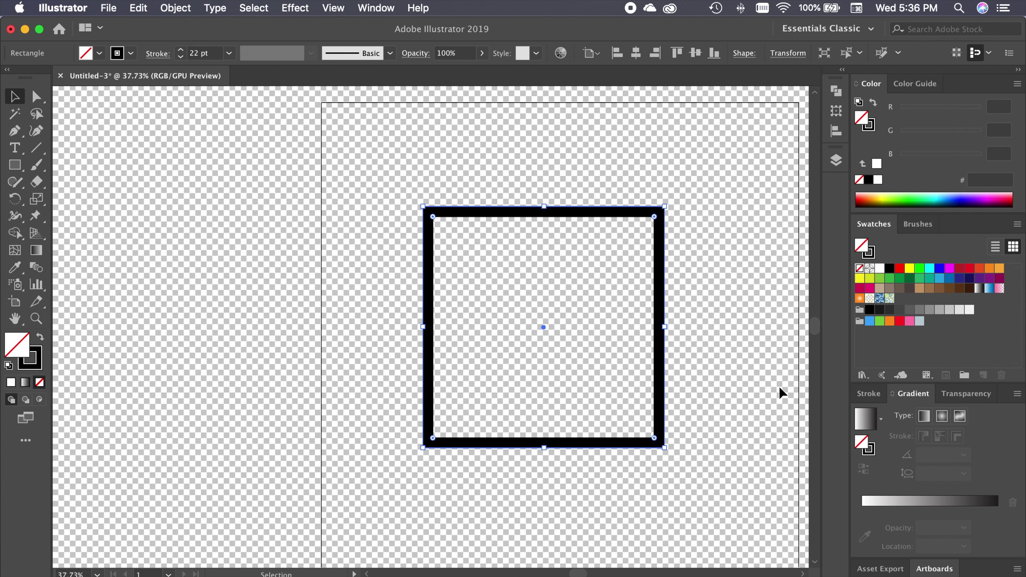
mouse_move(585, 215)
mouse_down()
mouse_move(566, 201)
mouse_move(564, 166)
mouse_up()
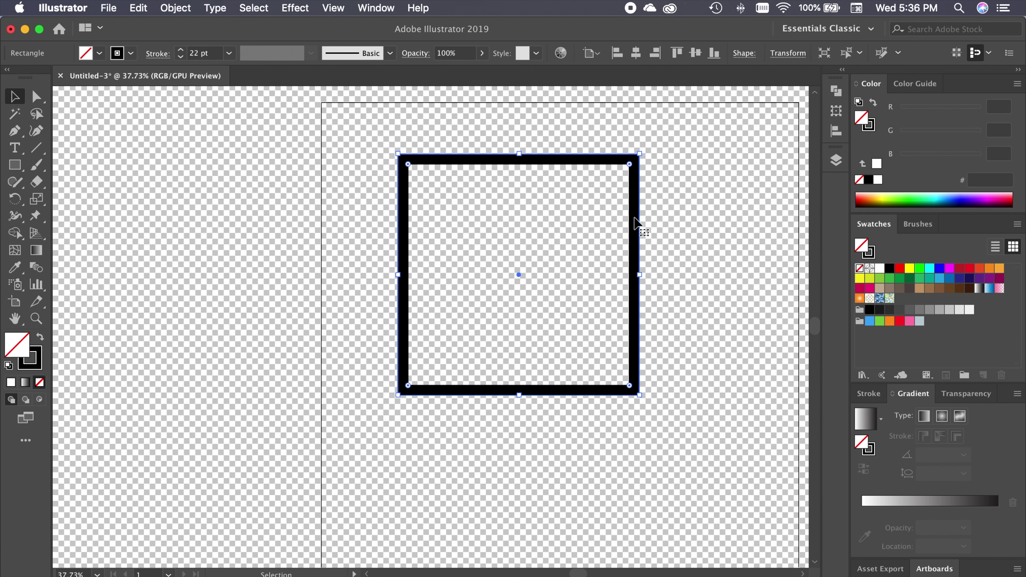
- Set the square's stroke color to muted purple 8570AF (R 133, G 112, B 175)
click(37, 365)
click(946, 131)
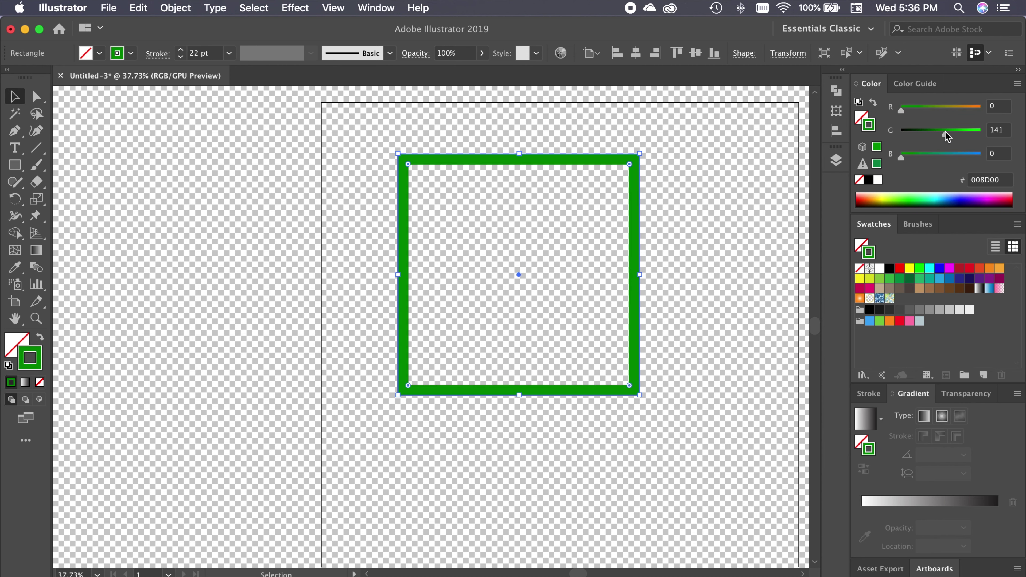
click(952, 155)
click(942, 108)
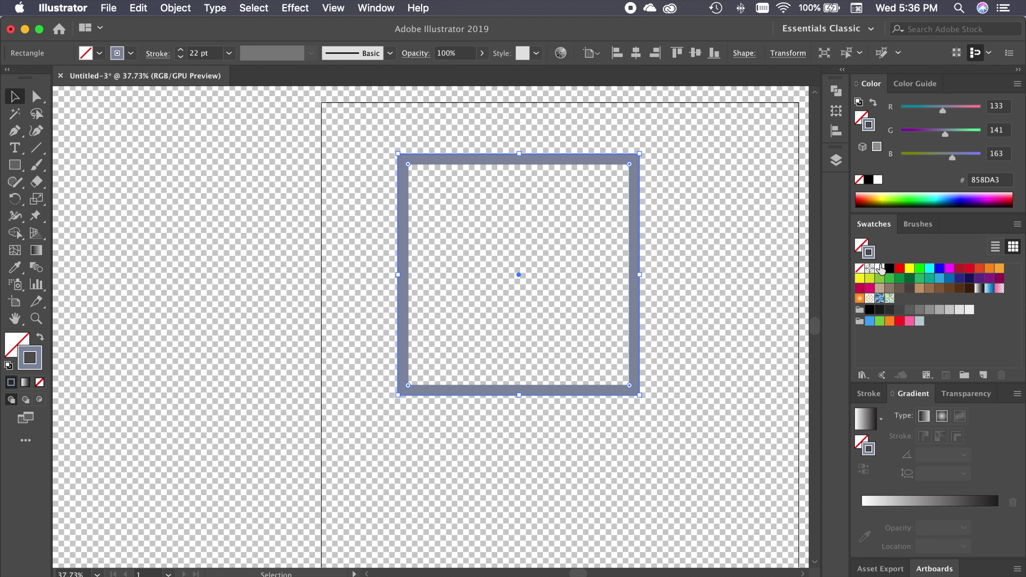
click(956, 156)
click(935, 132)
drag(935, 135, 936, 133)
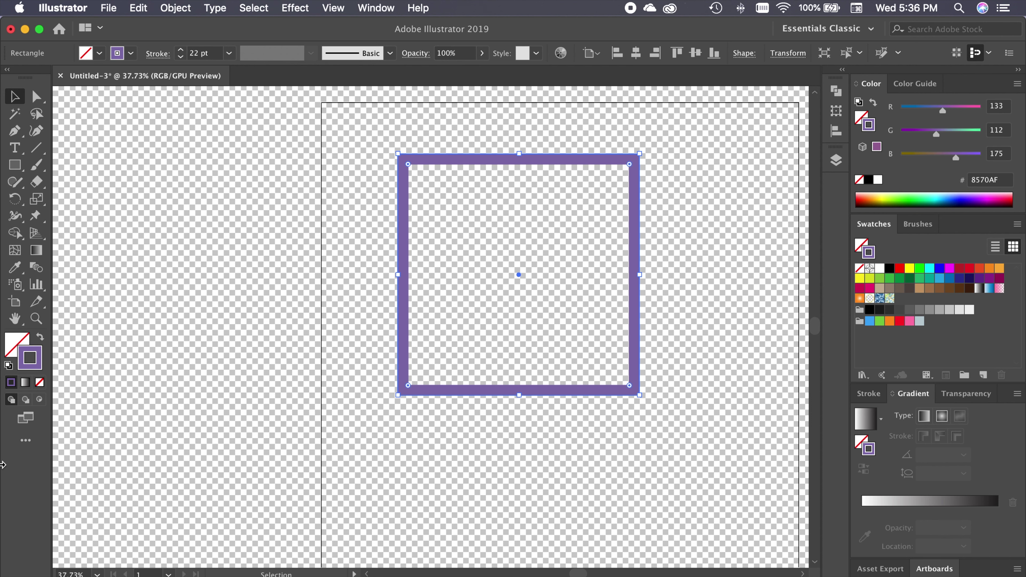
- Swap the square's empty fill with its purple stroke and swap them back
click(41, 338)
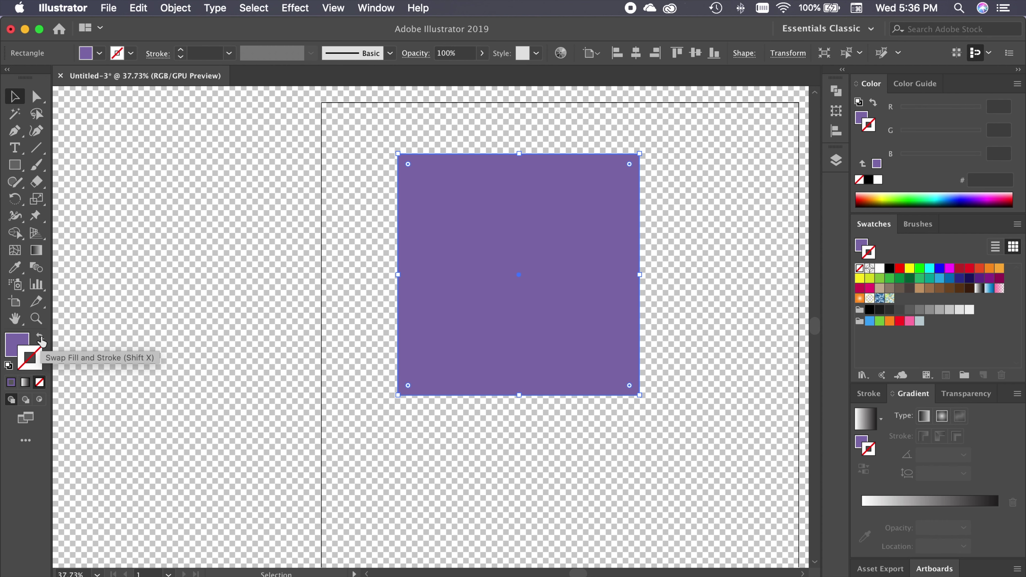
click(41, 339)
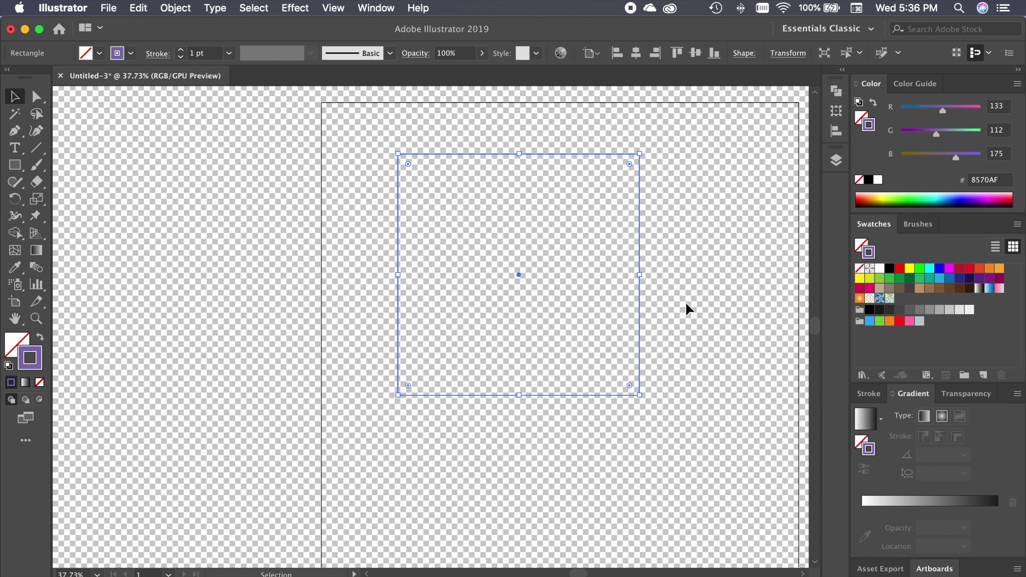
- Set the square's stroke weight to 26 pt and move the square right and slightly down on the artboard
click(180, 50)
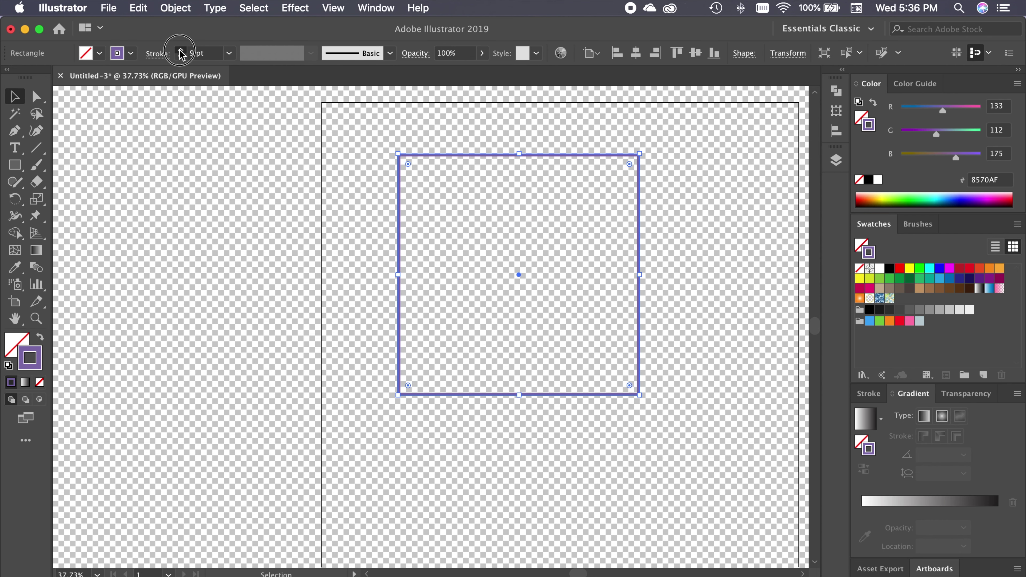
click(180, 50)
click(180, 50)
click(180, 50)
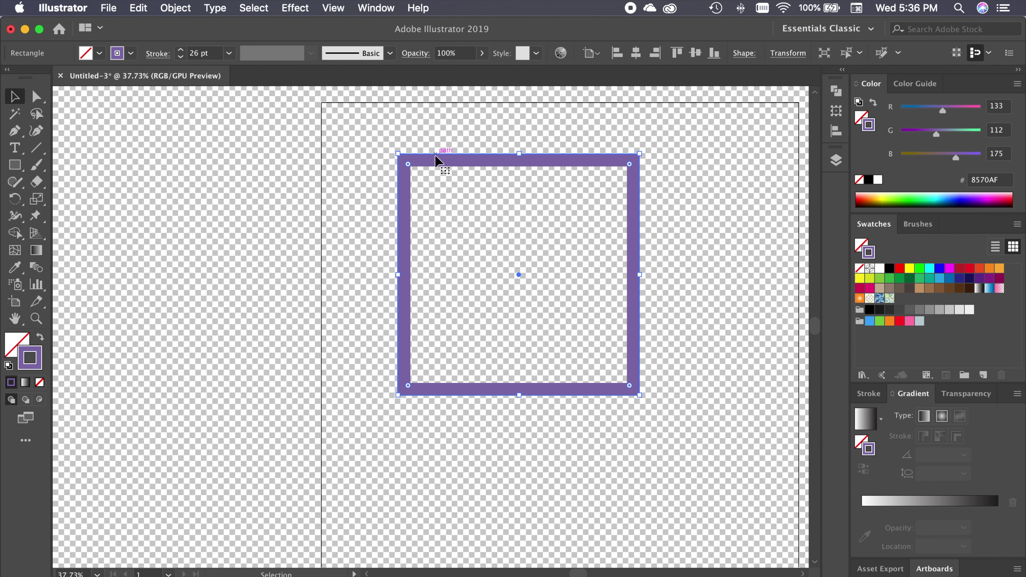
drag(435, 155, 490, 174)
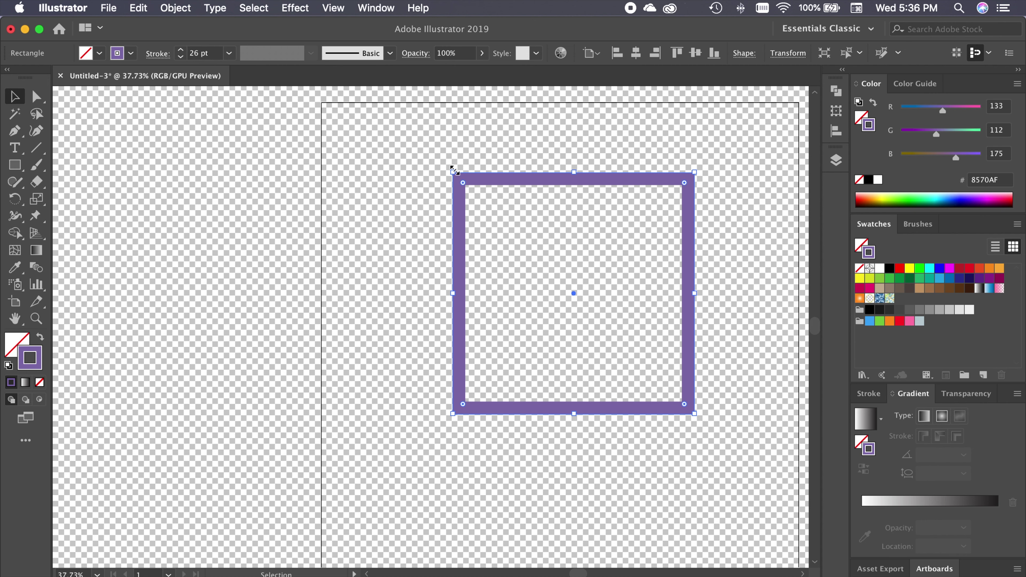
- Try stretching the square non-proportionally from its upper-left corner and its sides, and undo all of these resizes
drag(453, 170, 382, 153)
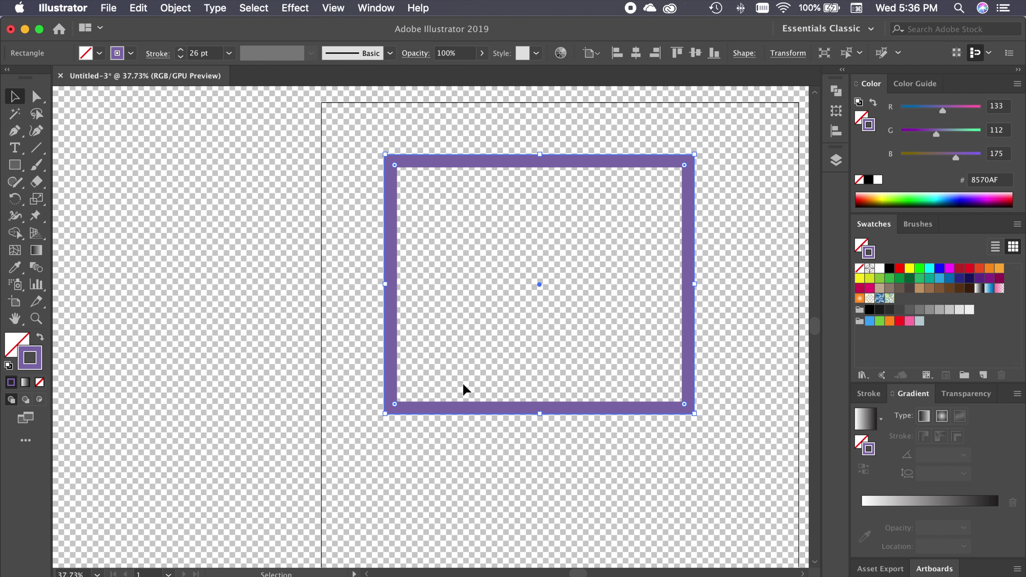
drag(385, 284, 555, 291)
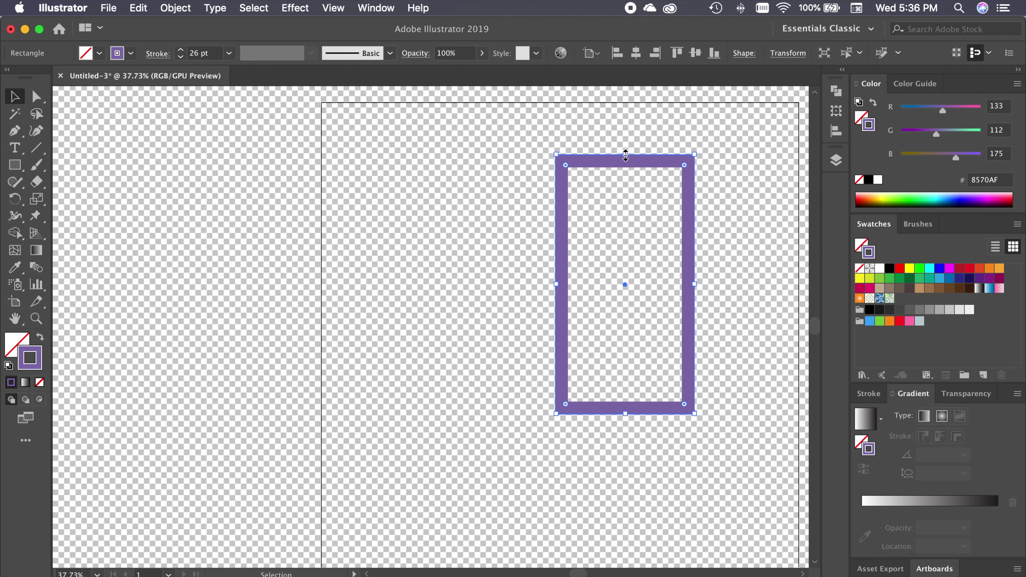
drag(626, 155, 621, 313)
drag(557, 375, 478, 358)
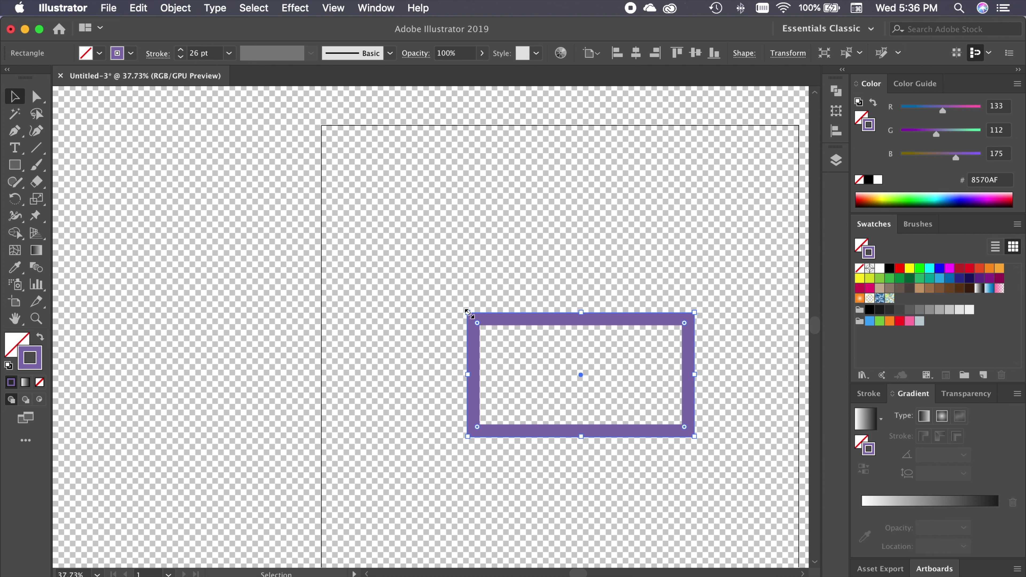
key(super+z)
key(super+z)
key(super+z)
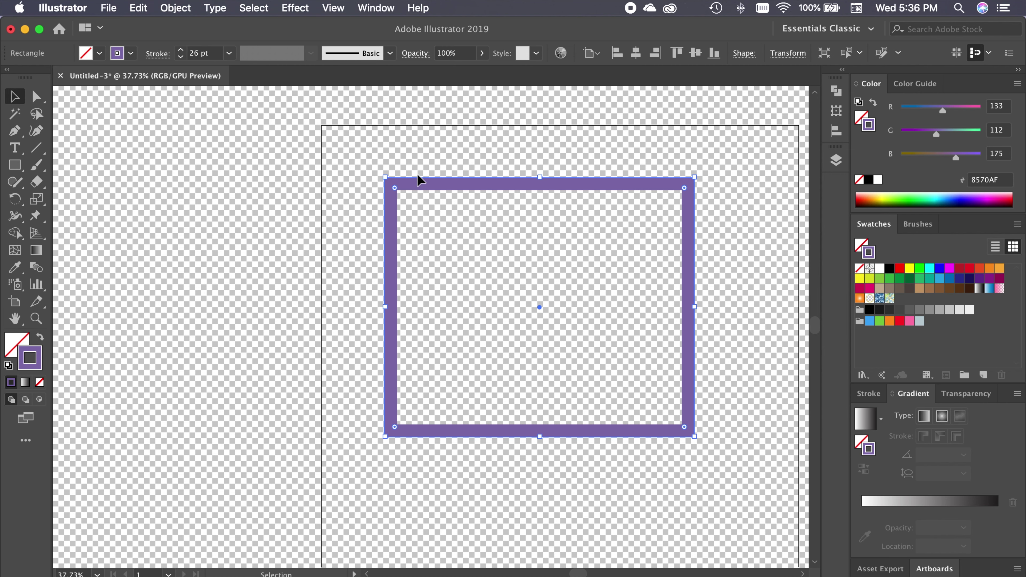
key(super+z)
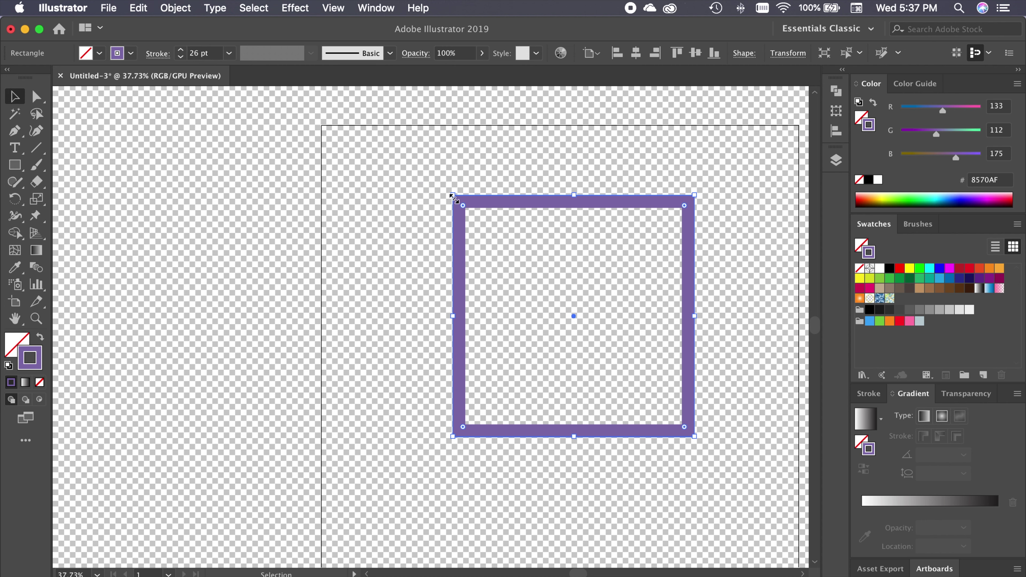
- Scale the purple square proportionally to a slightly larger size, and try rounding all its corners before undoing the rounding
drag(453, 196, 433, 262)
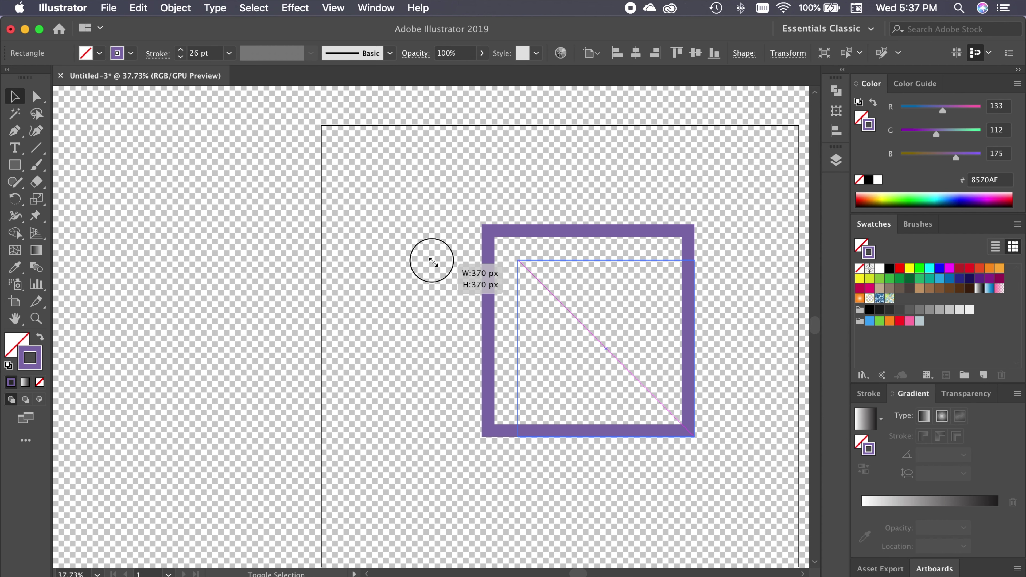
drag(433, 262, 457, 199)
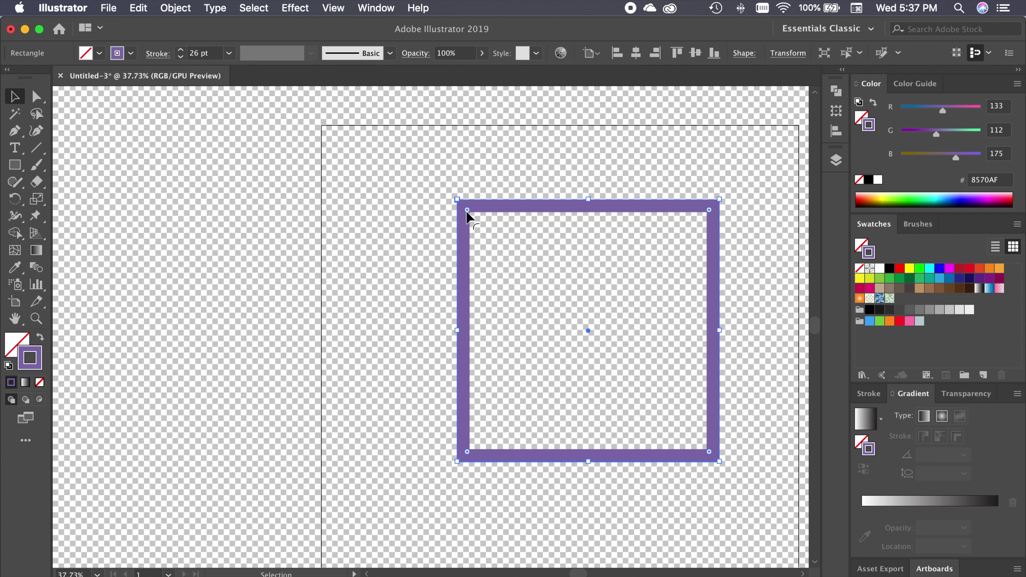
drag(467, 209, 506, 248)
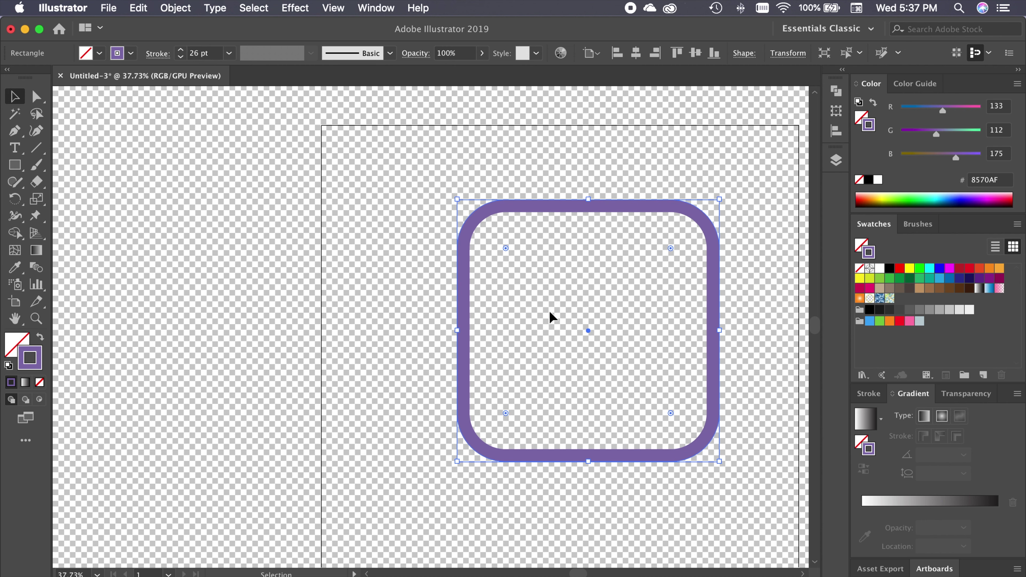
key(super+z)
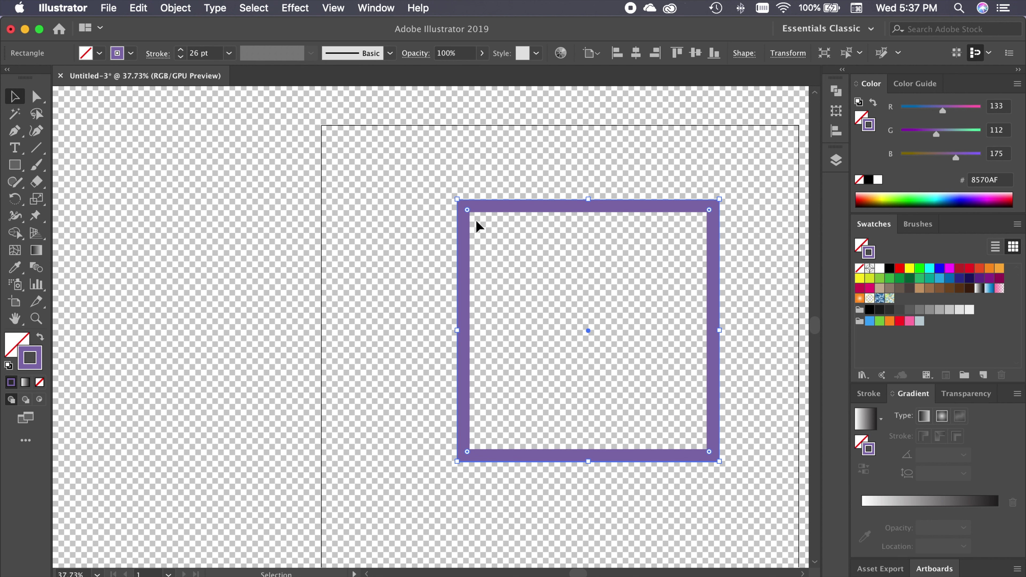
- Show the rulers and place a horizontal guide along the square's top edge and a vertical guide along its left edge
click(344, 12)
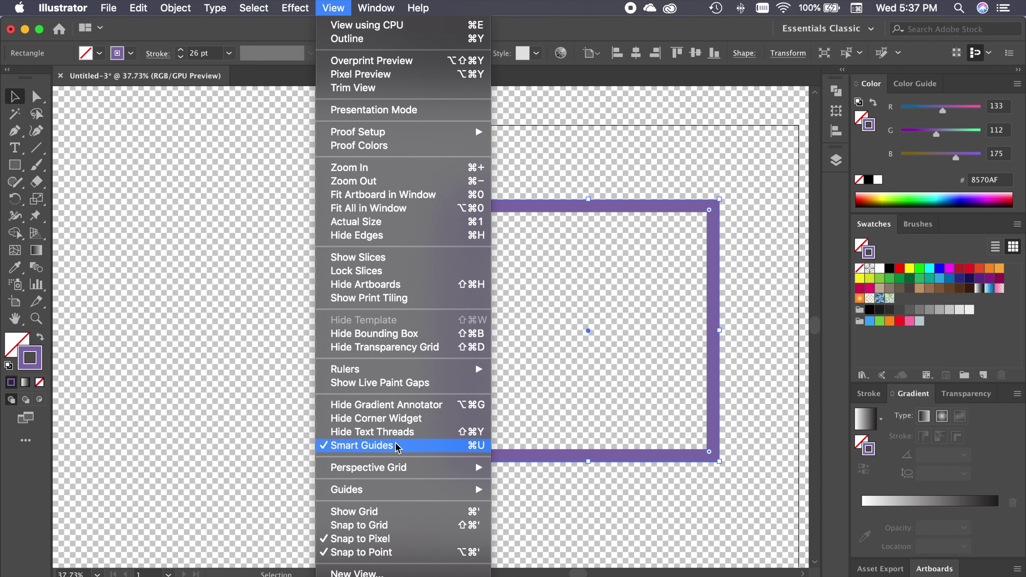
mouse_move(361, 373)
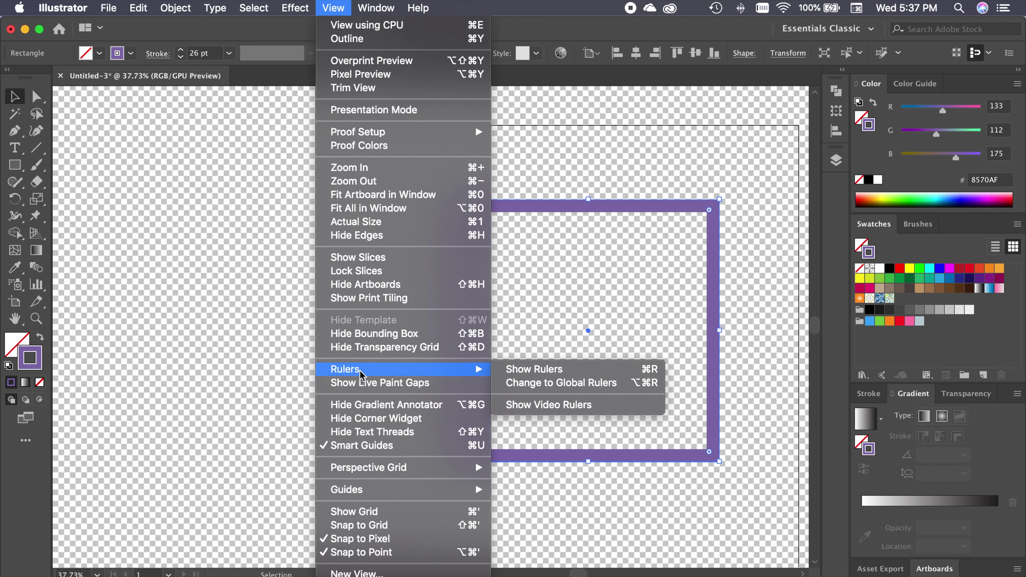
click(593, 369)
drag(309, 92, 478, 200)
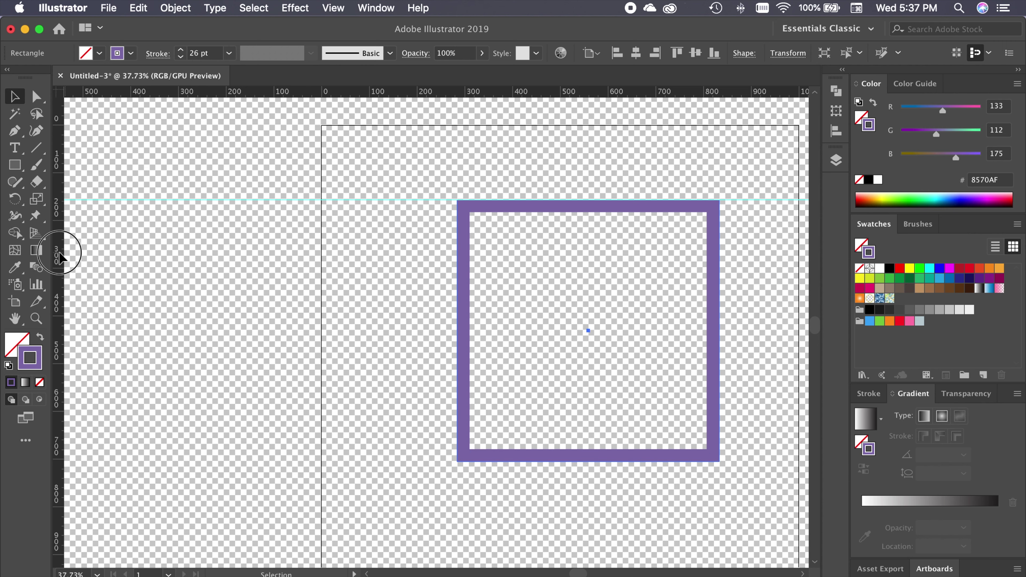
drag(62, 253, 458, 273)
- Hide the transparency grid so the artboard has a plain white background
click(333, 8)
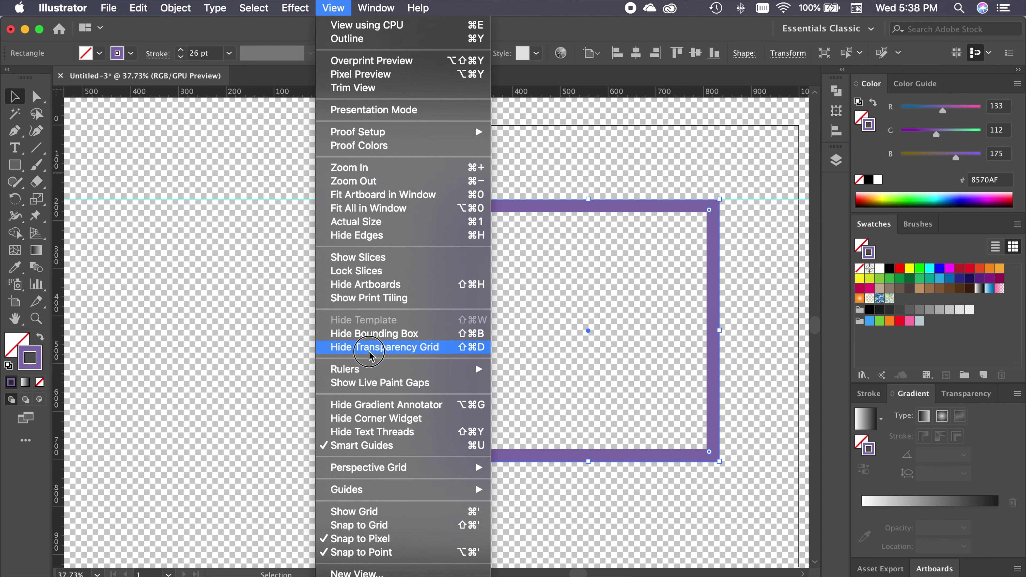
click(384, 348)
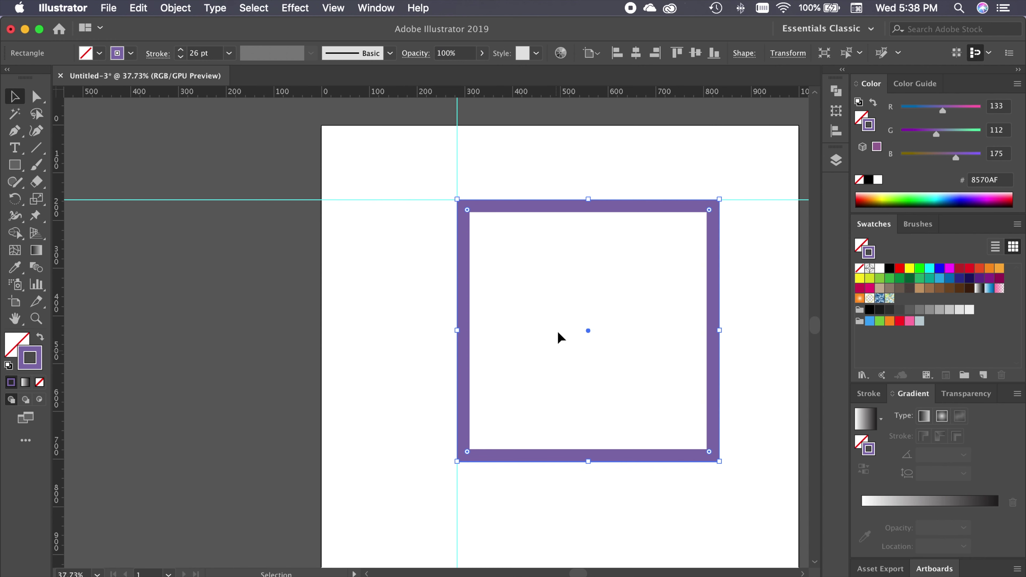
- Draw a square about 190 px wide below the large square, starting on the vertical guide, and move it slightly up
click(579, 440)
key(space)
drag(579, 440, 524, 312)
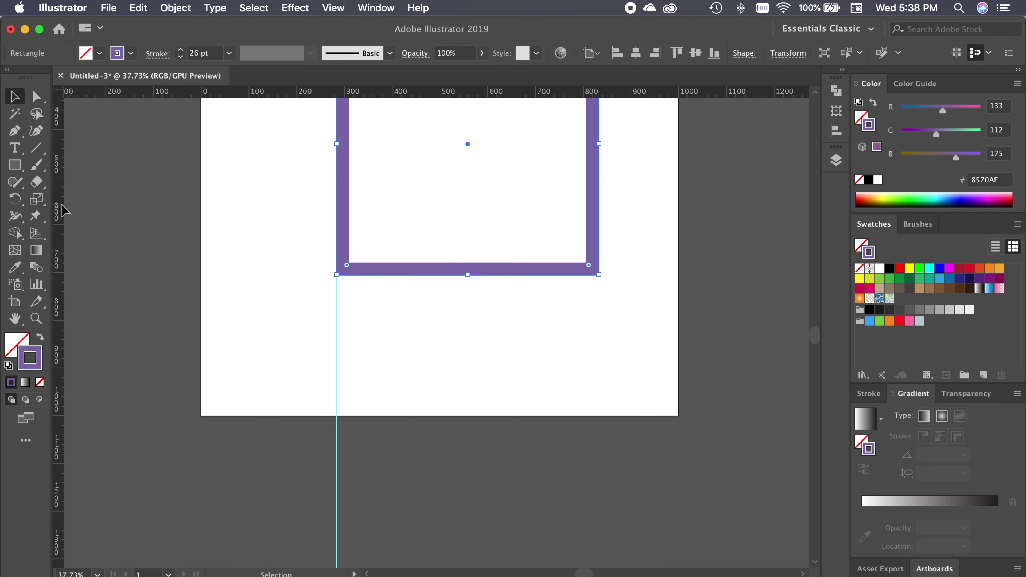
click(14, 165)
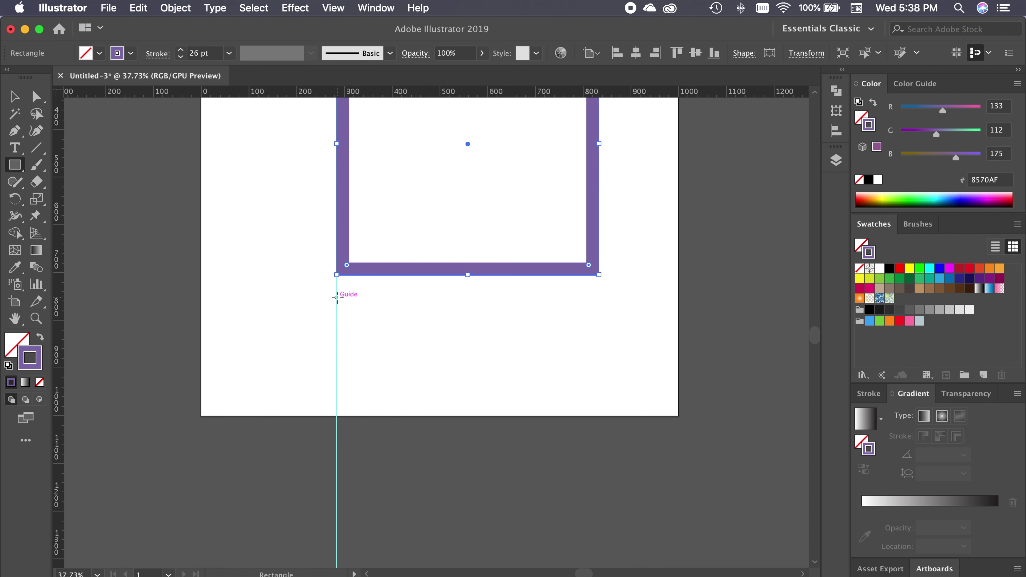
drag(337, 297, 429, 389)
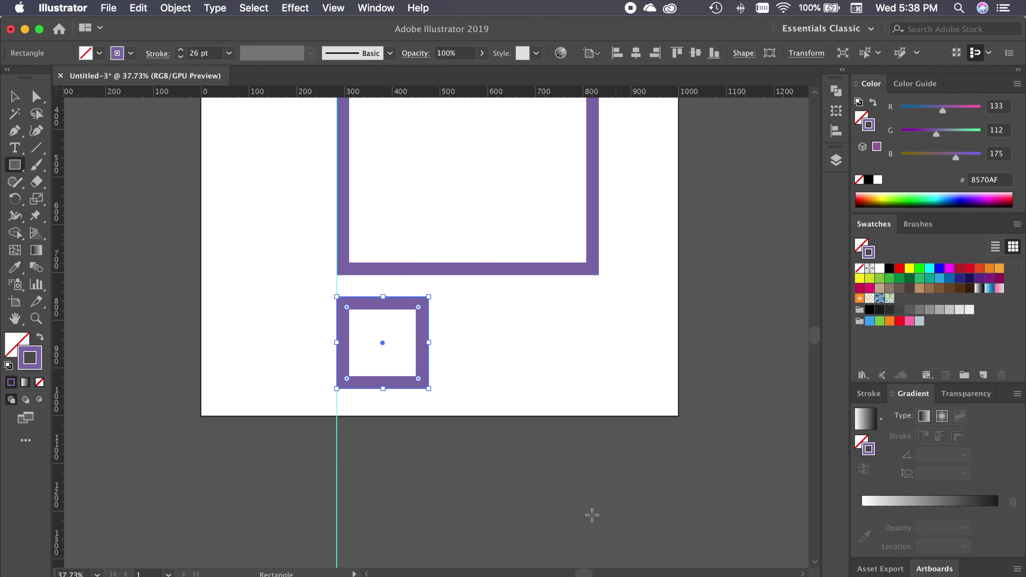
key(v)
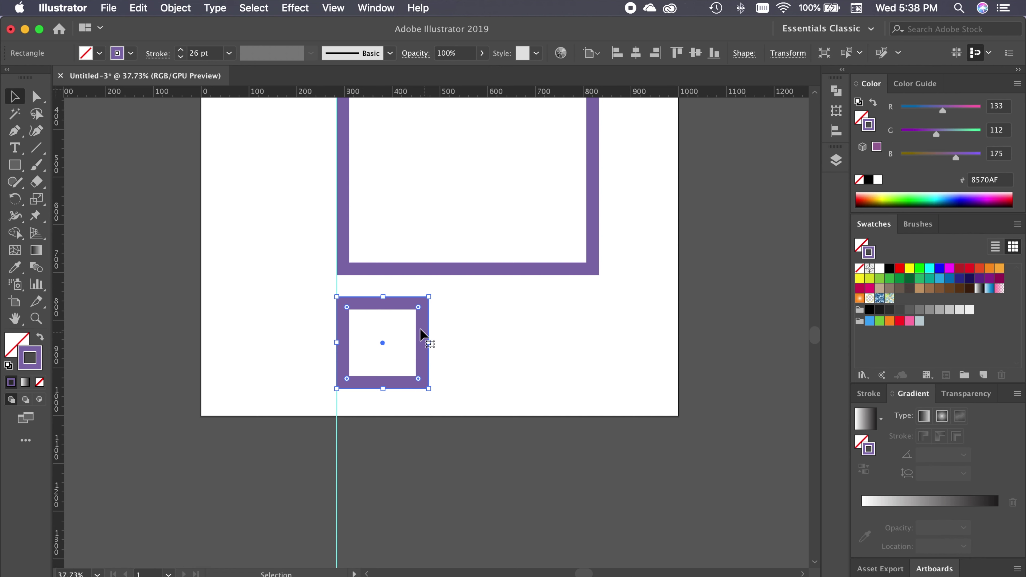
mouse_move(426, 340)
mouse_down()
mouse_move(566, 337)
mouse_move(480, 318)
mouse_move(425, 328)
mouse_up()
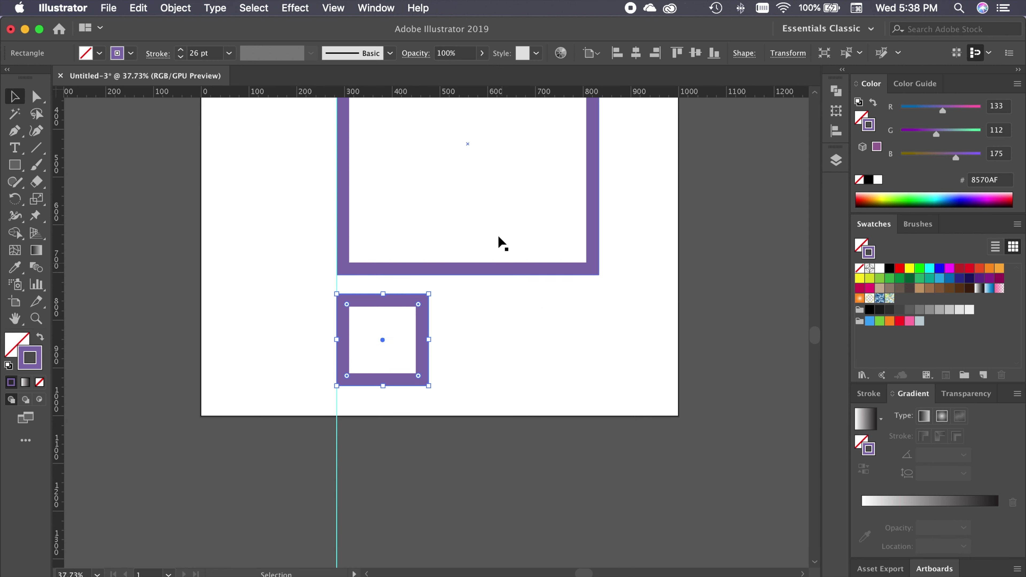
drag(499, 241, 548, 474)
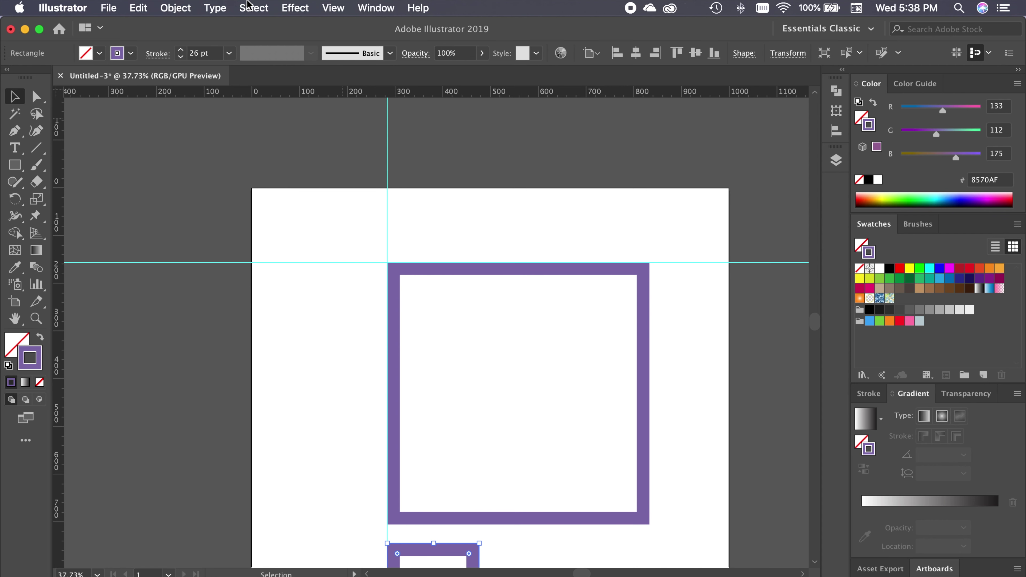
click(333, 8)
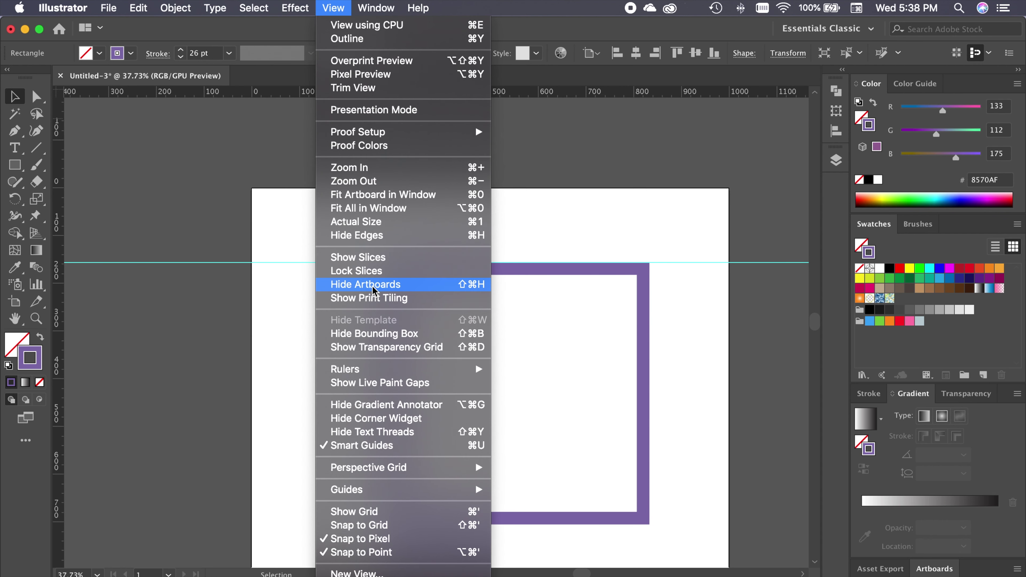
mouse_move(397, 469)
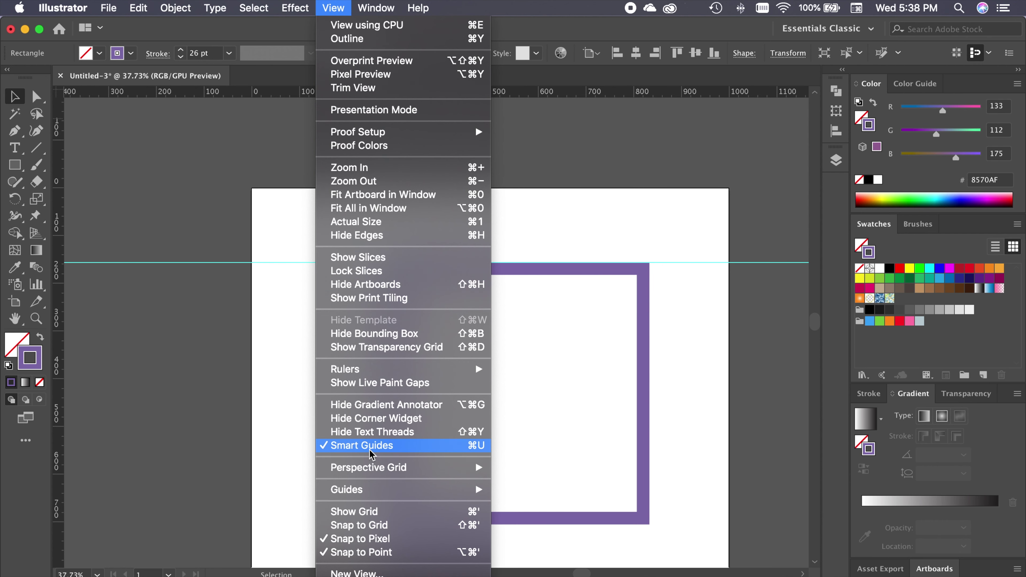
click(582, 378)
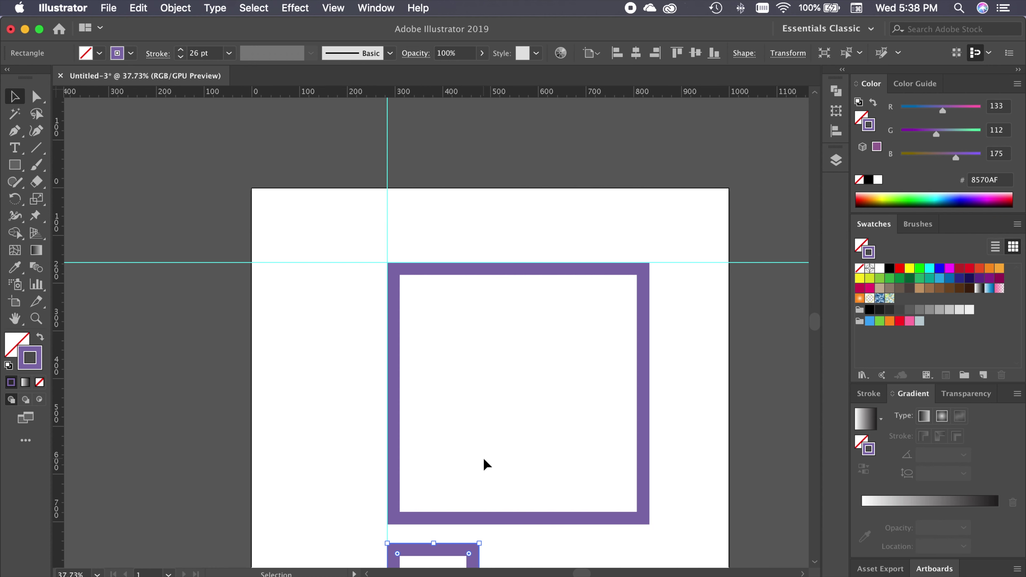
- Snap the small square into the large square's lower-right corner and move it to the large square's center using Smart Guides
scroll(487, 465, down, 5)
drag(477, 489, 651, 382)
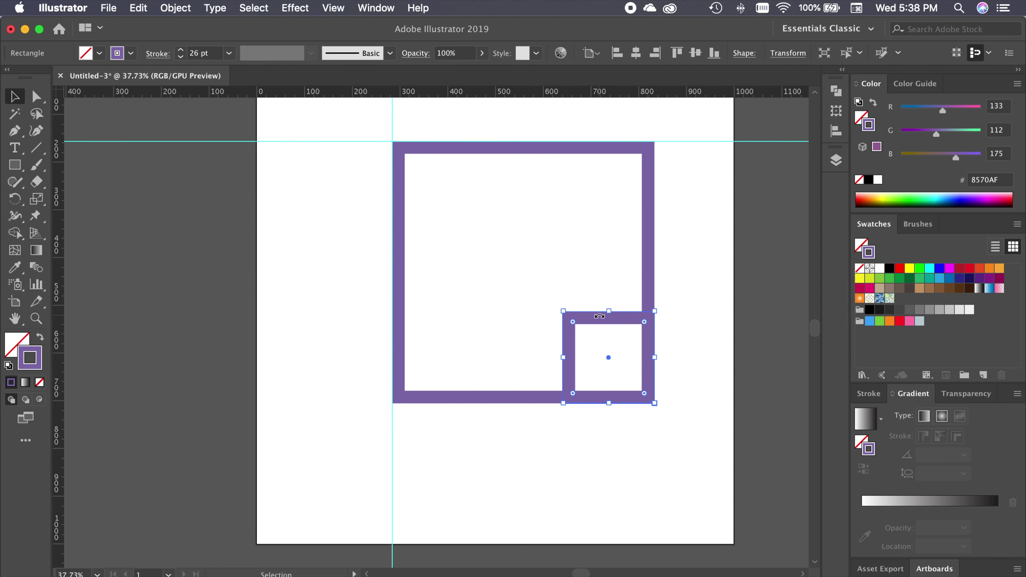
drag(599, 322, 514, 232)
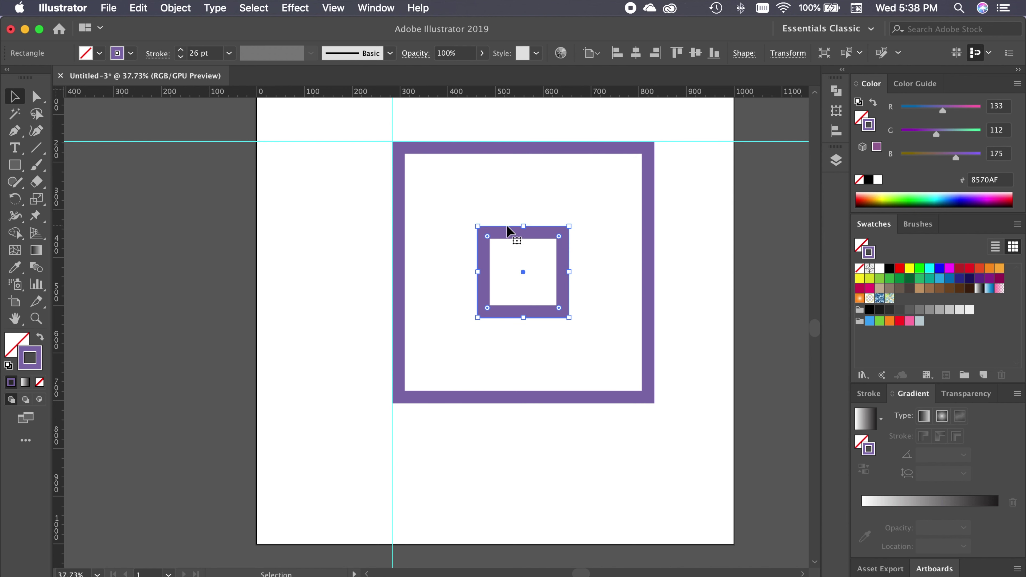
- Turn off Smart Guides and move the small square down and to the right of the large square's center
click(334, 9)
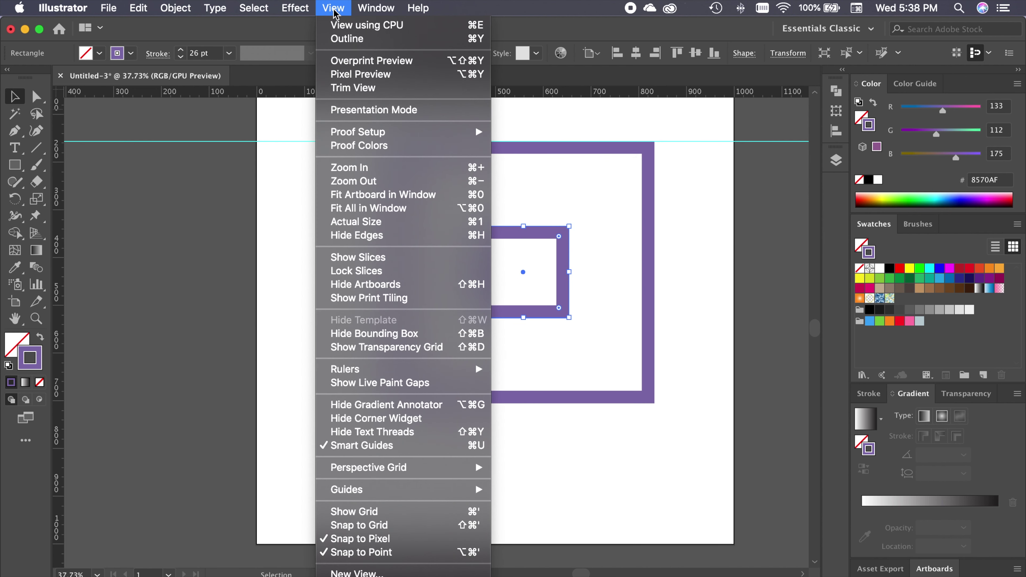
click(376, 447)
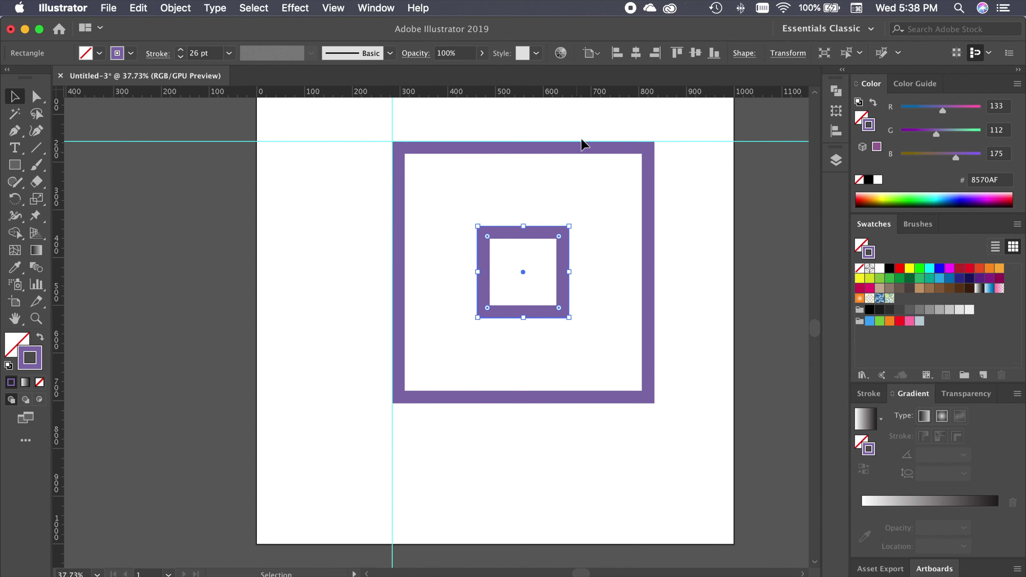
mouse_move(539, 234)
mouse_down()
mouse_move(605, 233)
mouse_move(653, 305)
mouse_move(622, 322)
mouse_move(607, 298)
mouse_move(573, 279)
mouse_up()
- Turn Smart Guides back on, snap the small square to the center of the large square, and deselect it
click(331, 9)
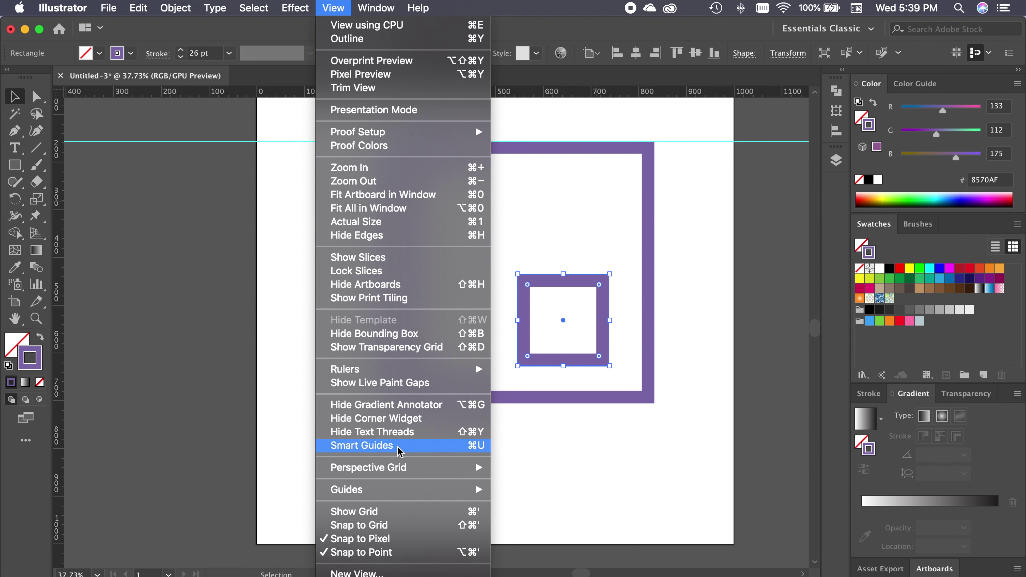
click(477, 446)
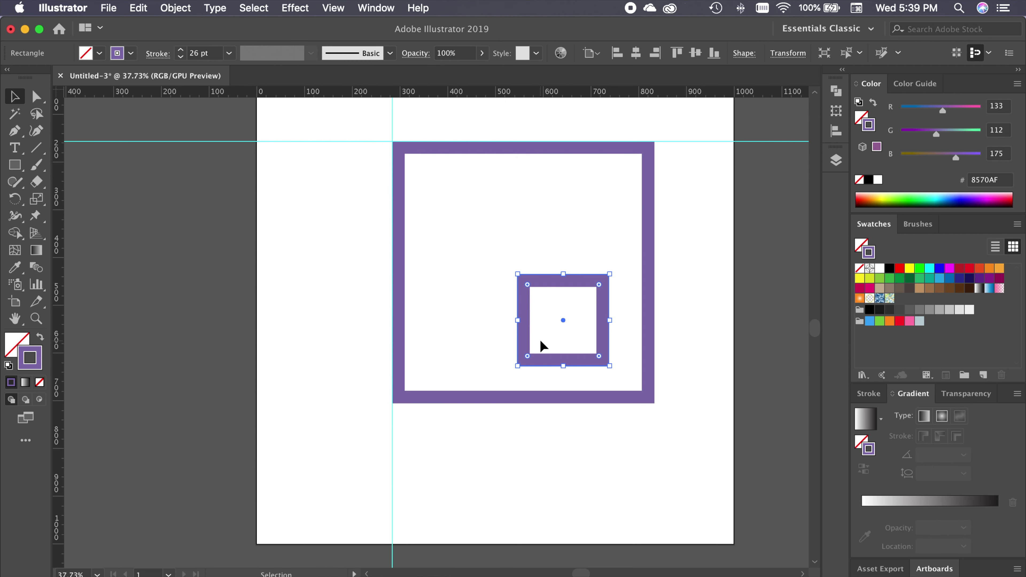
click(522, 322)
drag(521, 320, 484, 272)
click(529, 465)
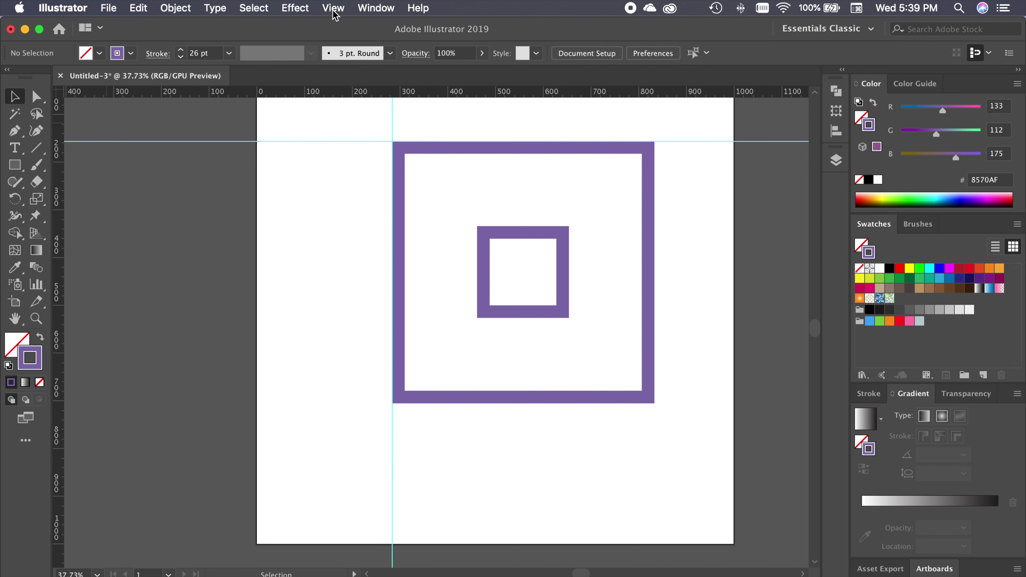
click(295, 8)
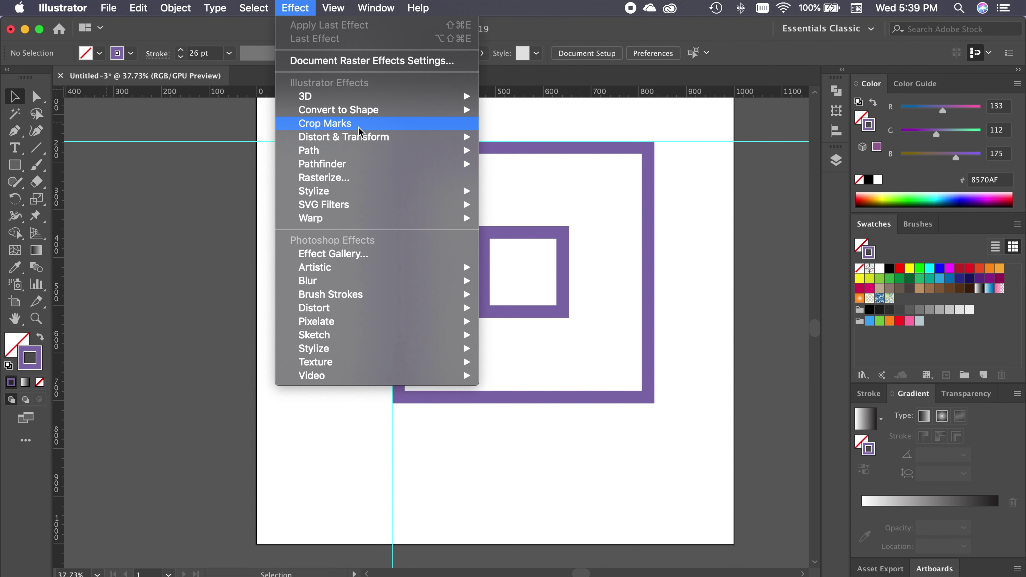
mouse_move(356, 298)
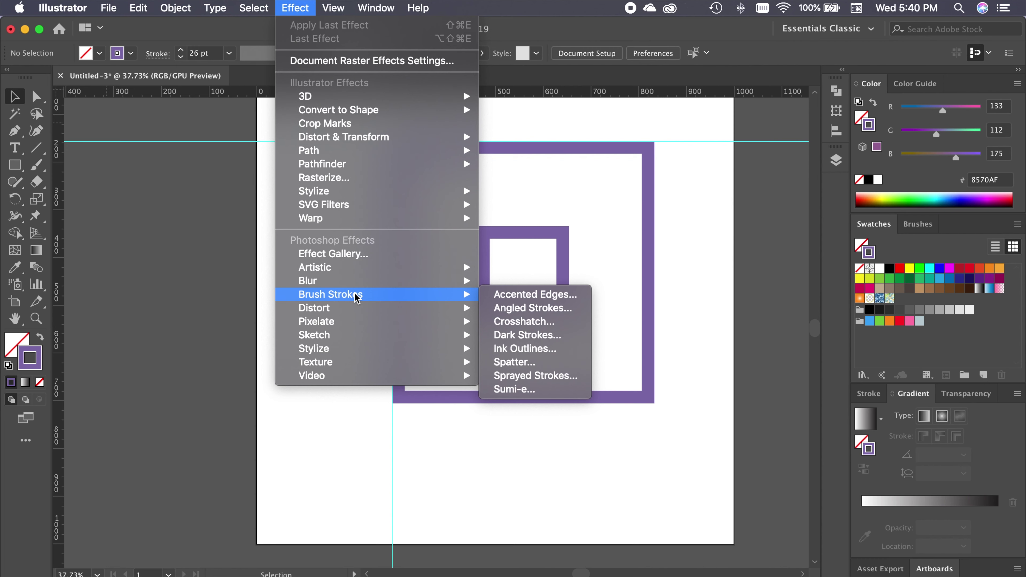
mouse_move(262, 10)
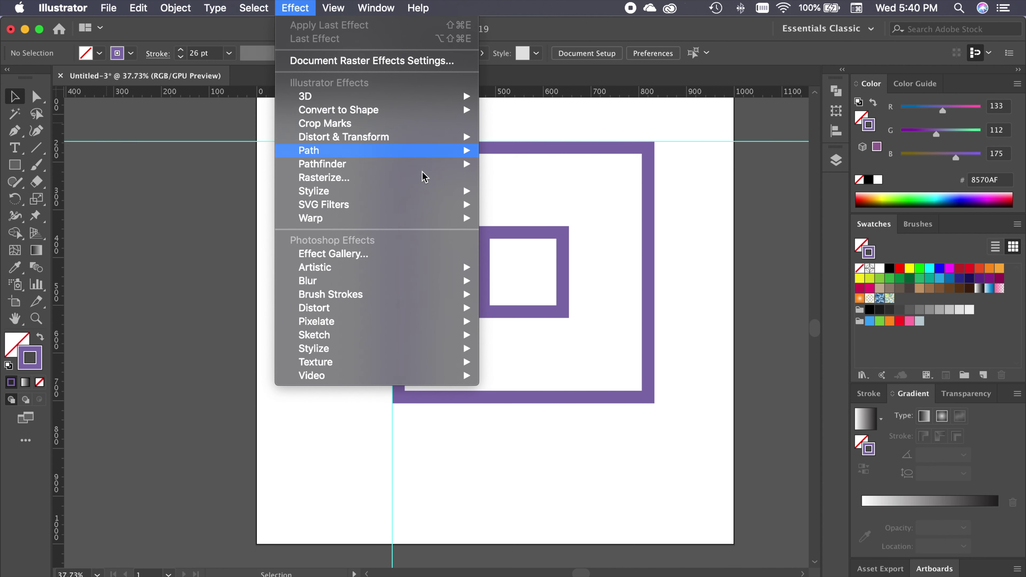
click(544, 362)
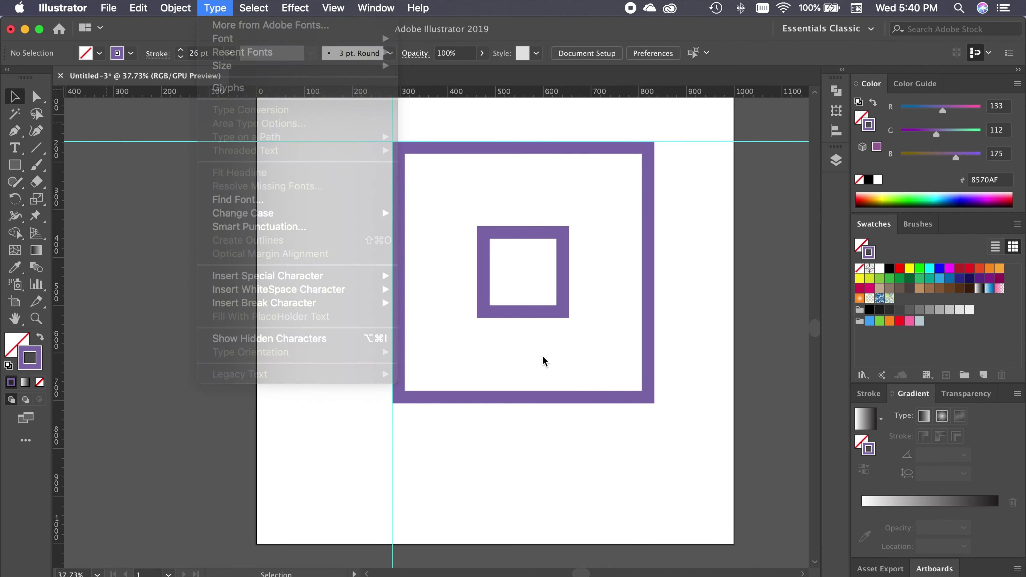
- Select every object sharing the small square's stroke color and move both squares slightly down together
click(521, 311)
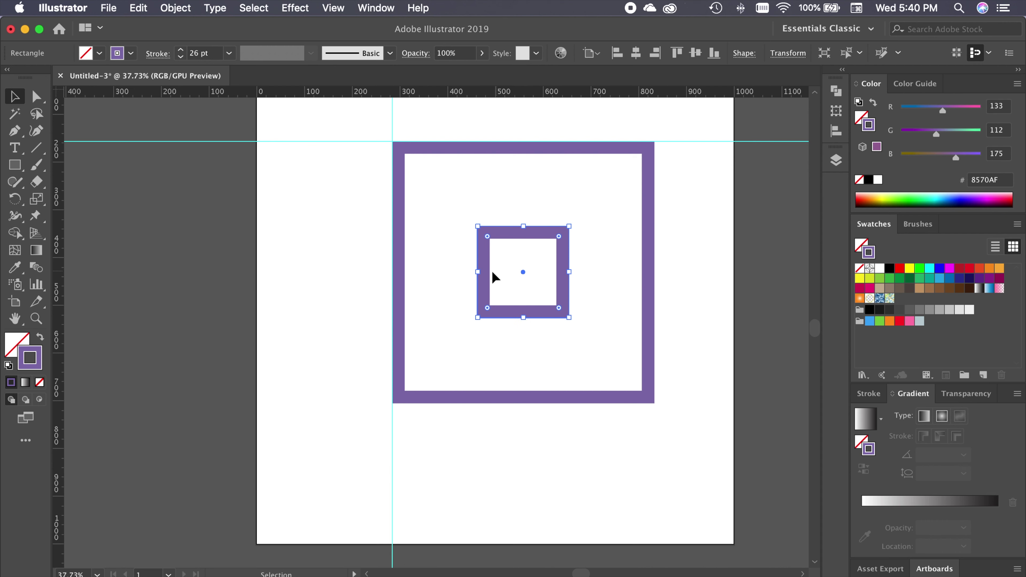
click(254, 8)
mouse_move(332, 155)
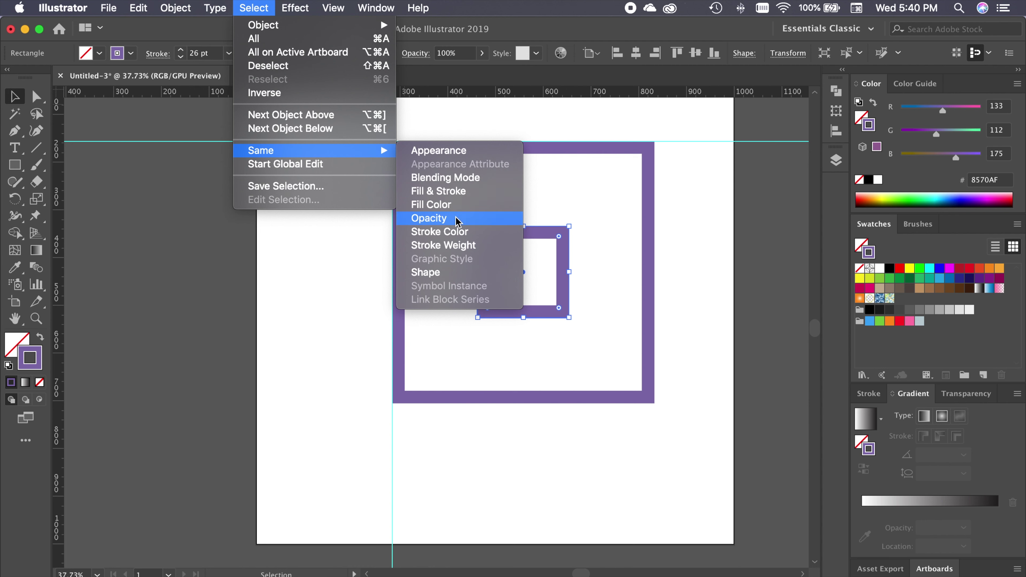
click(425, 233)
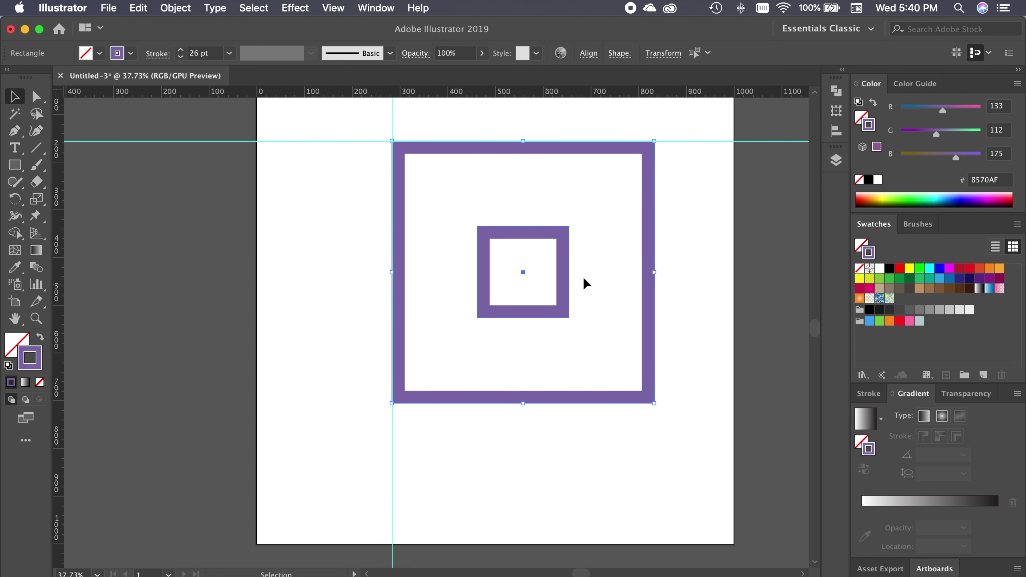
mouse_move(655, 296)
mouse_down()
mouse_move(480, 366)
mouse_move(439, 311)
mouse_move(655, 310)
mouse_up()
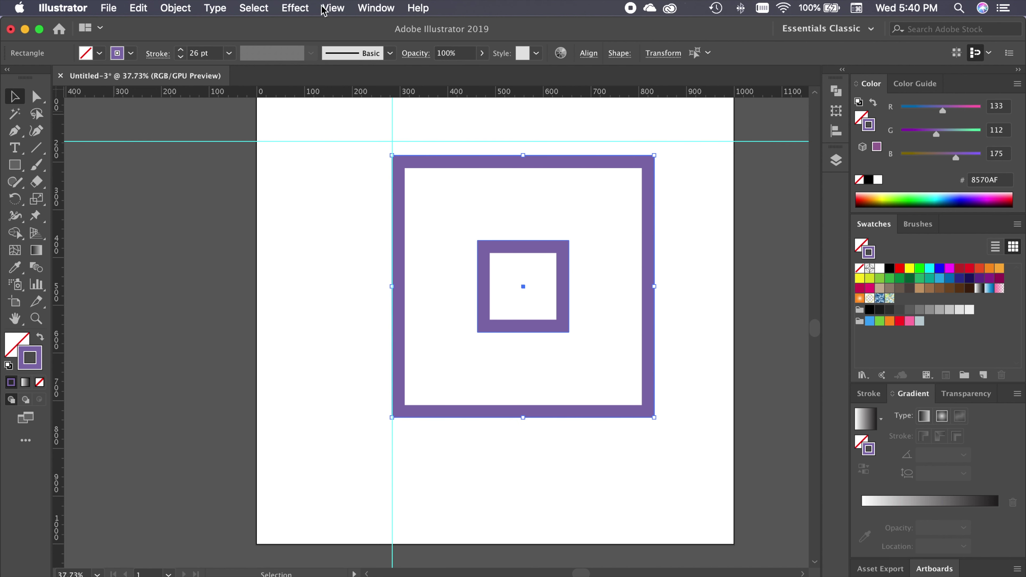
click(215, 9)
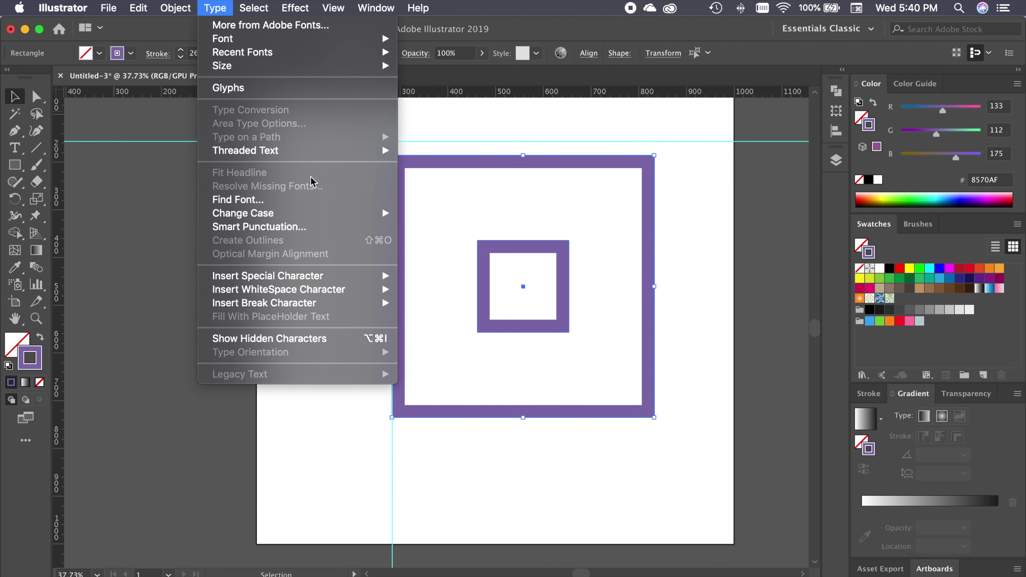
mouse_move(176, 7)
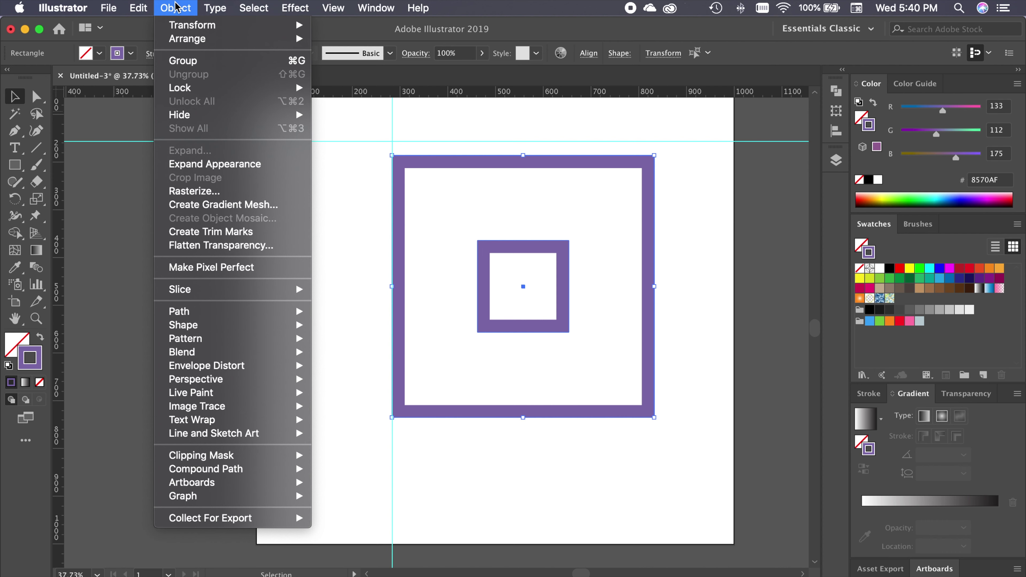
click(511, 442)
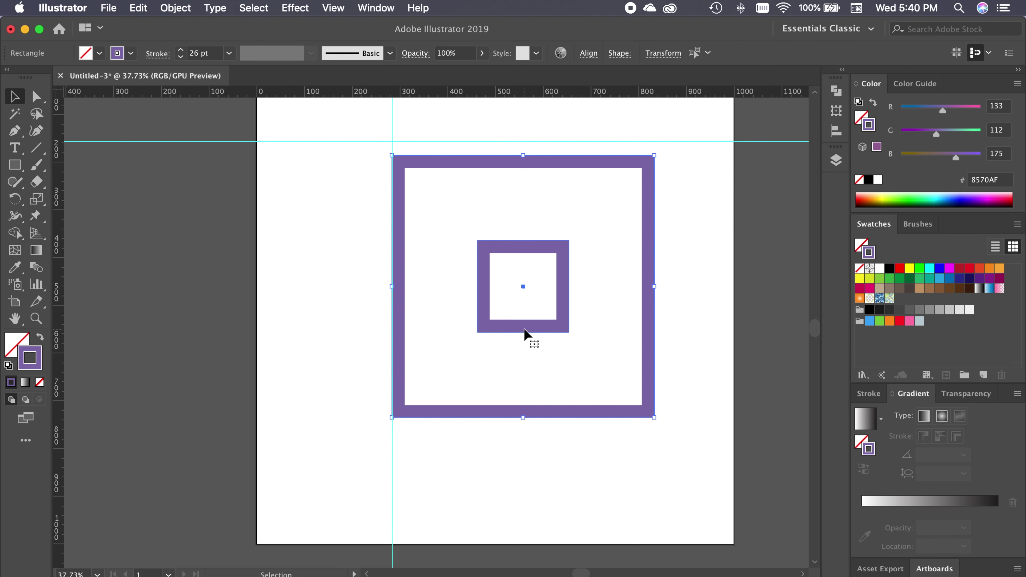
- Undo the shift of the selection, deselect, and move only the small square outside the artboard against its left edge
drag(570, 320, 433, 309)
key(super+z)
click(602, 435)
drag(566, 333, 259, 314)
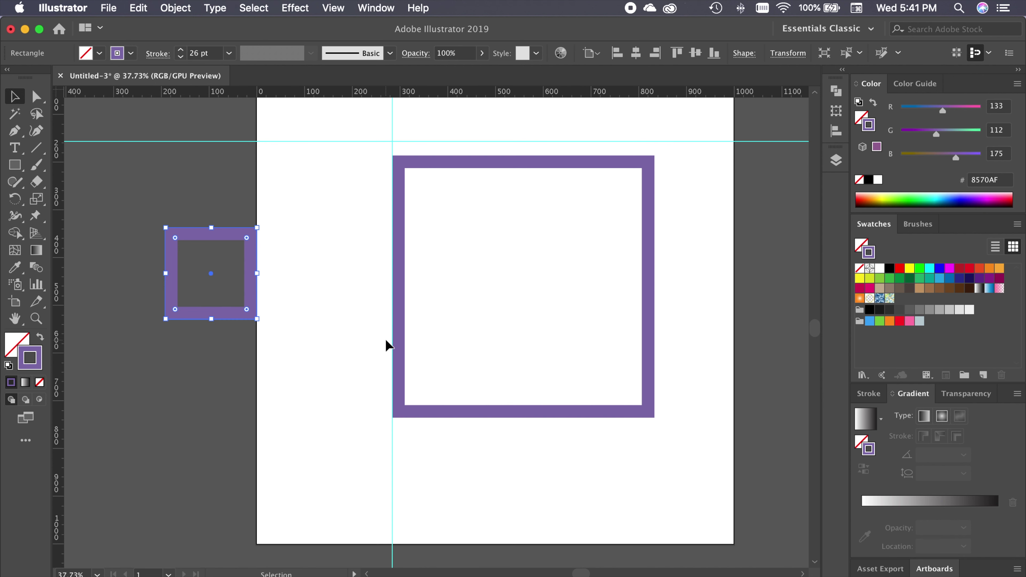
- Add the large square to the selection and make a blend between the two squares
shift+click(470, 161)
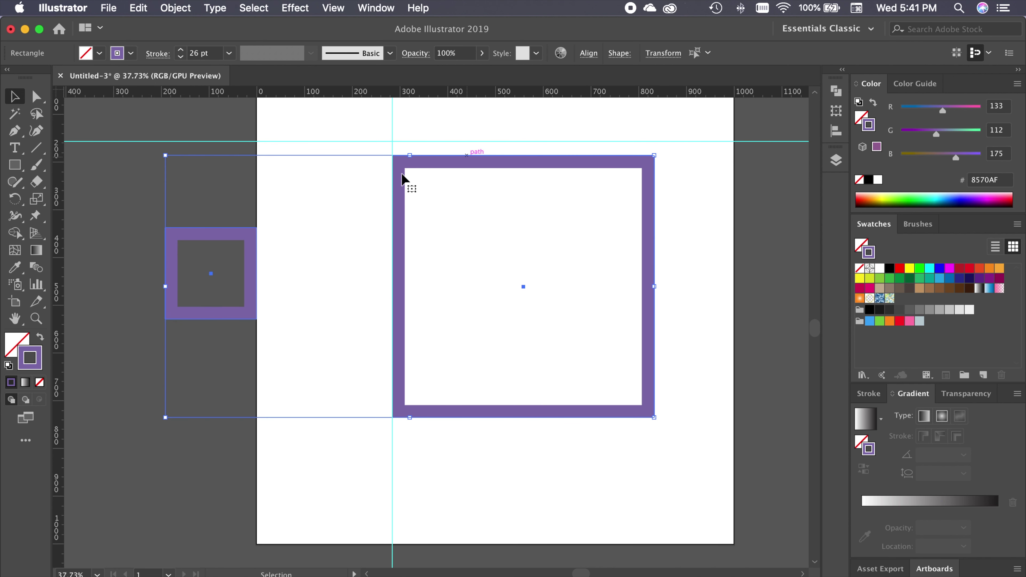
click(176, 8)
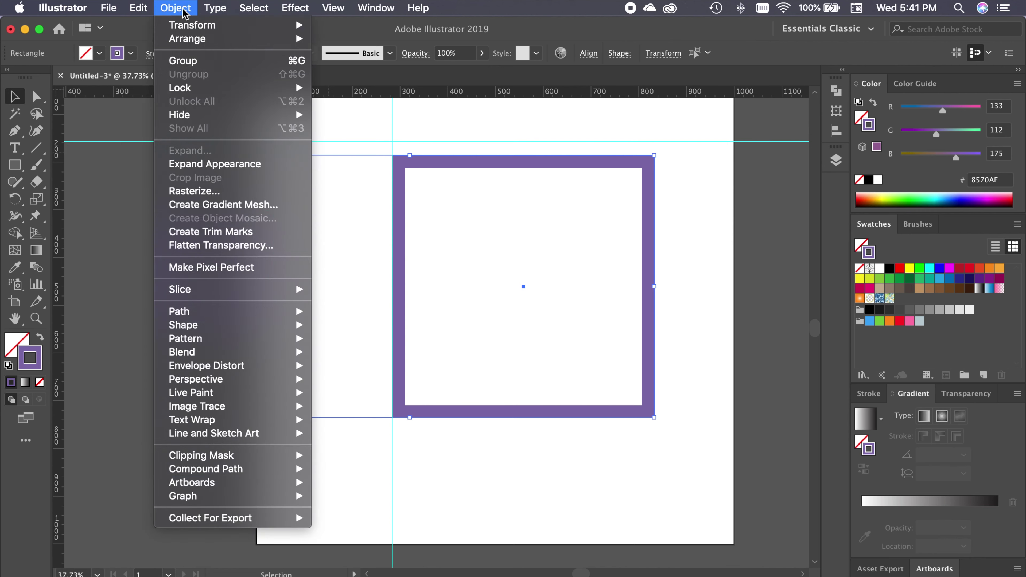
mouse_move(200, 482)
mouse_move(210, 356)
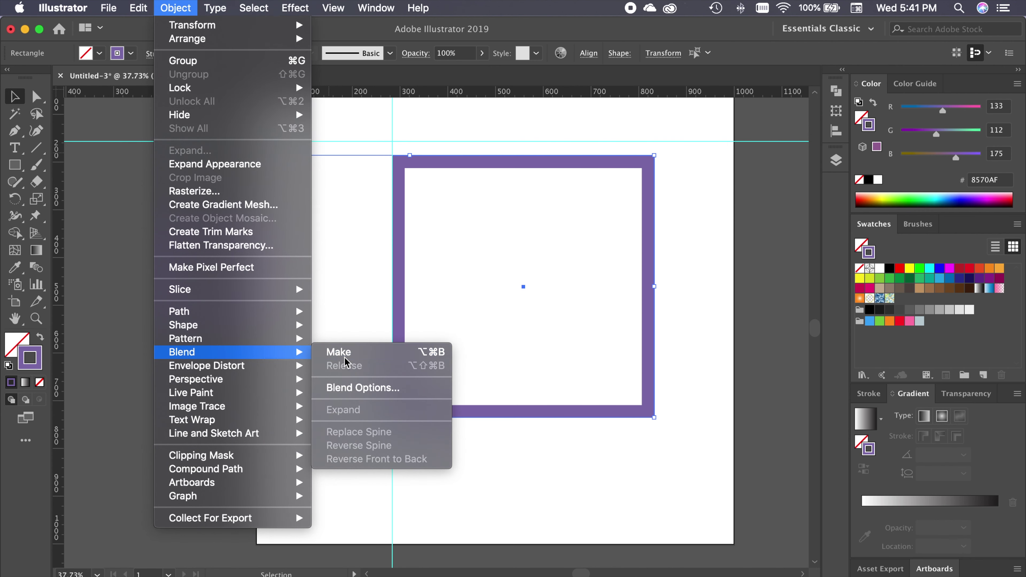
click(318, 359)
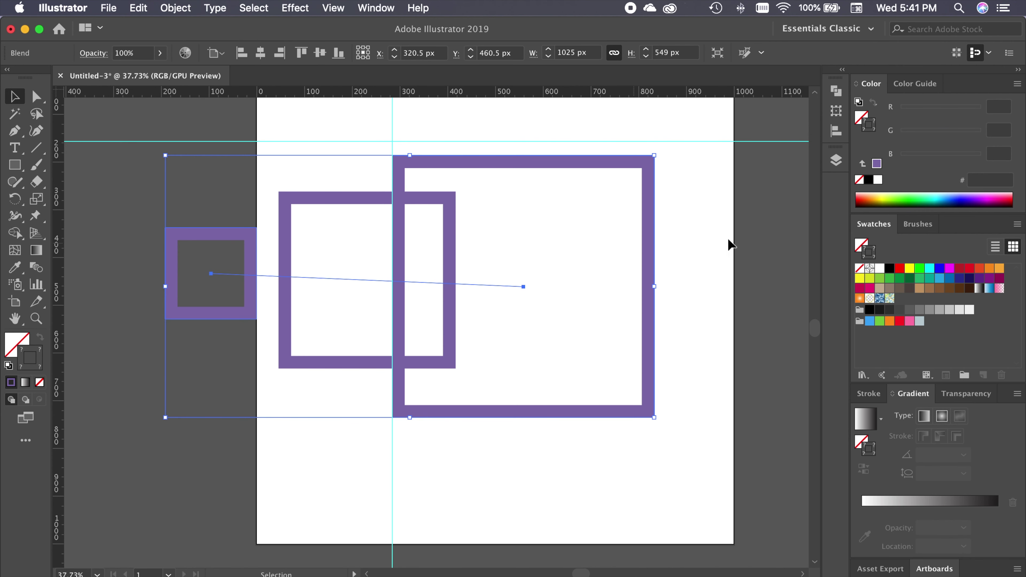
- Open the Blend Options for the blended squares and turn on the preview
click(174, 8)
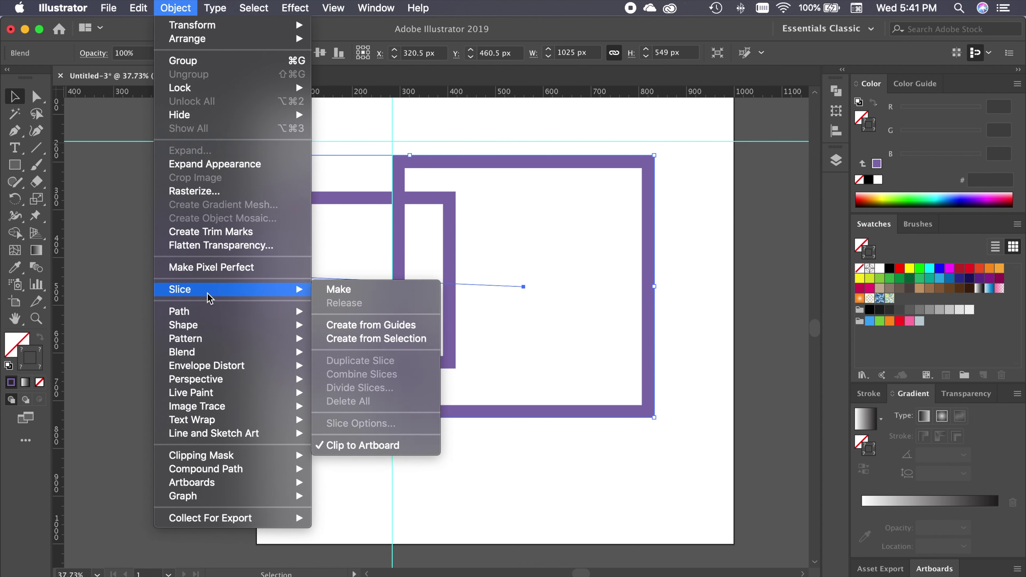
mouse_move(210, 327)
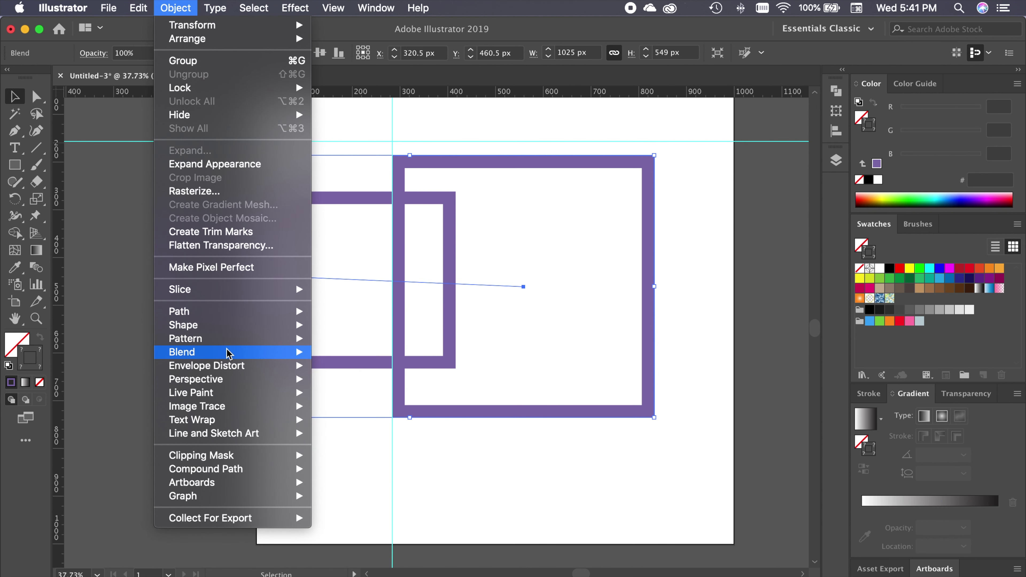
mouse_move(229, 352)
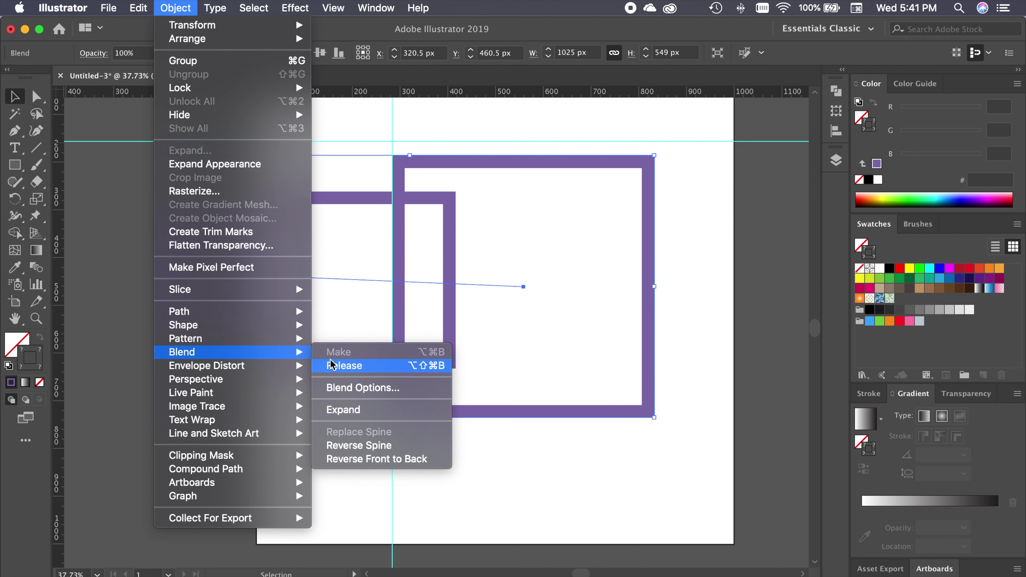
click(365, 388)
click(36, 187)
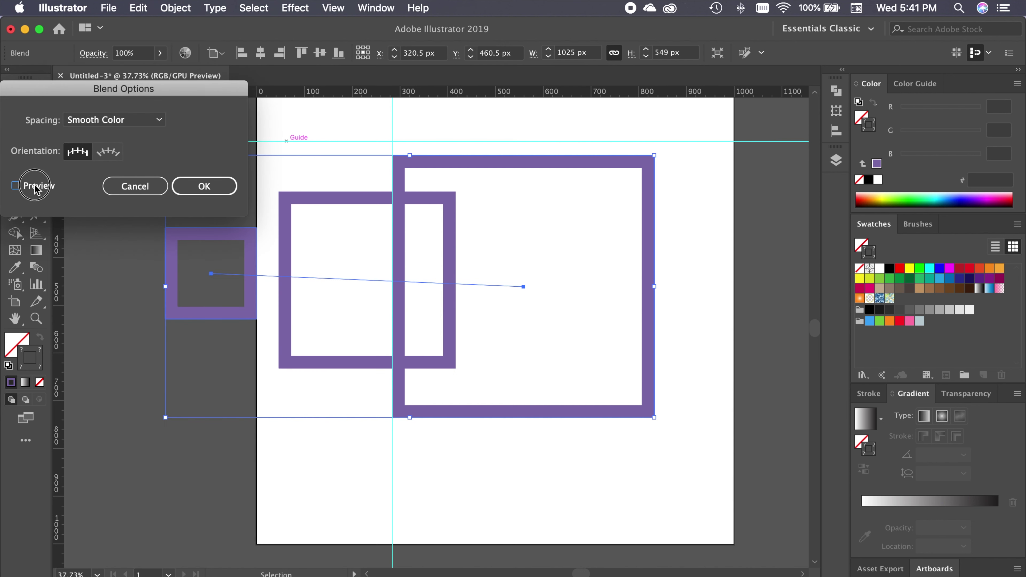
- Set the blend spacing to Specified Steps and raise the number of steps to 17
click(115, 120)
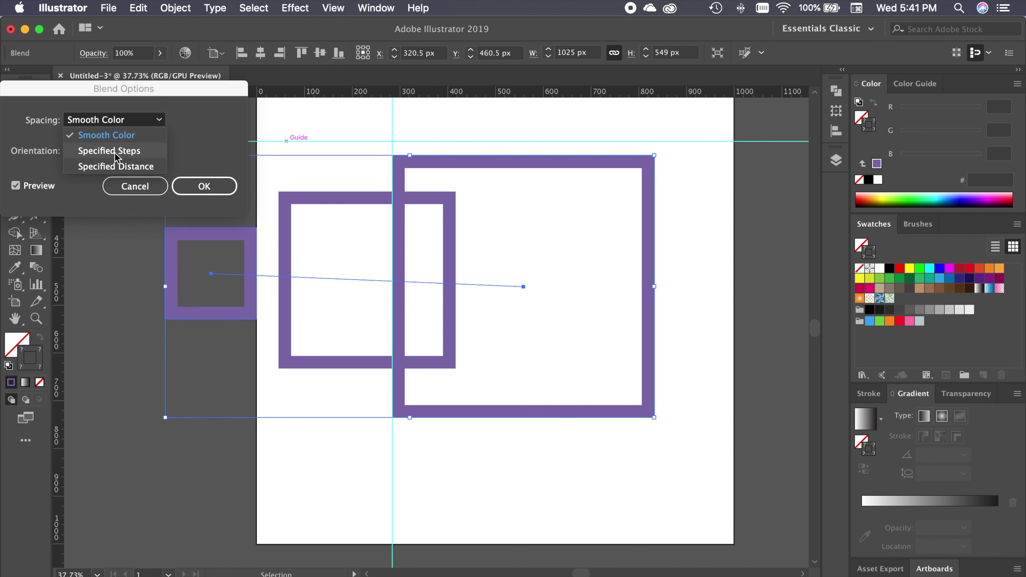
click(112, 152)
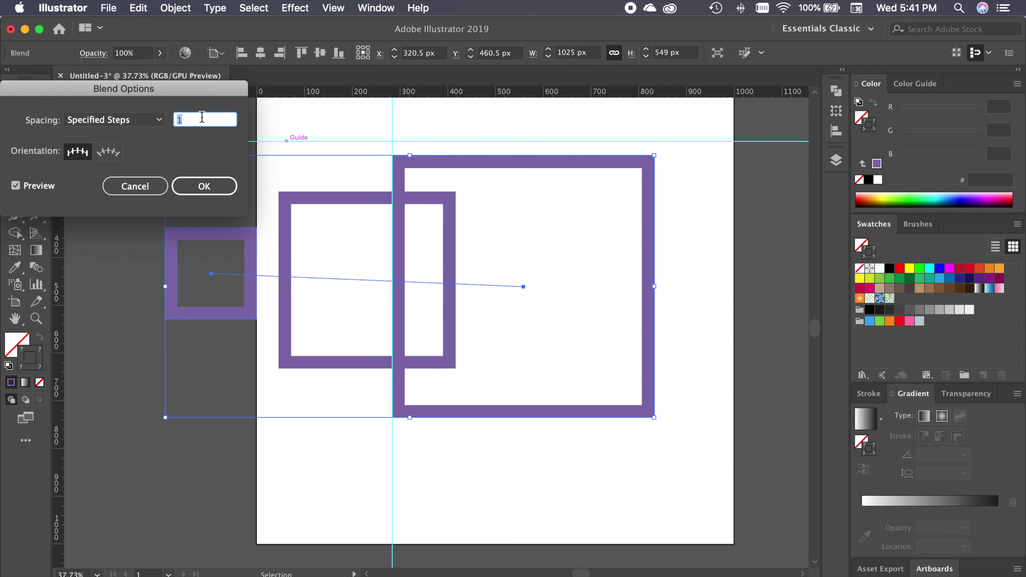
key(Up)
key(Up)
key(Up)
key(Up)
key(Up)
key(Up)
key(Up)
key(Up)
key(Up)
key(Up)
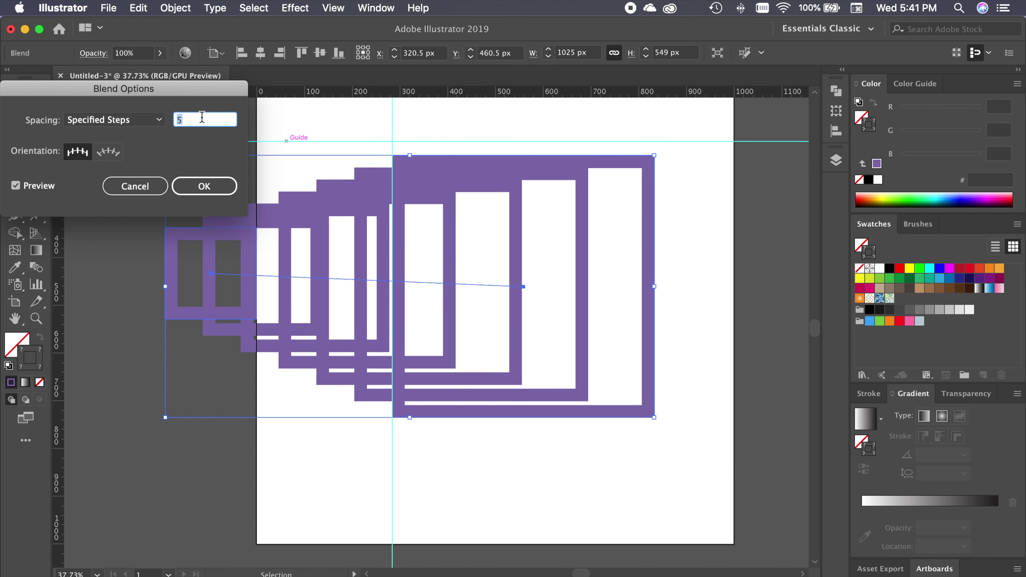
key(Up)
key(Up)
key(Up)
key(Up)
key(Up)
key(Up)
key(Up)
key(Up)
key(Up)
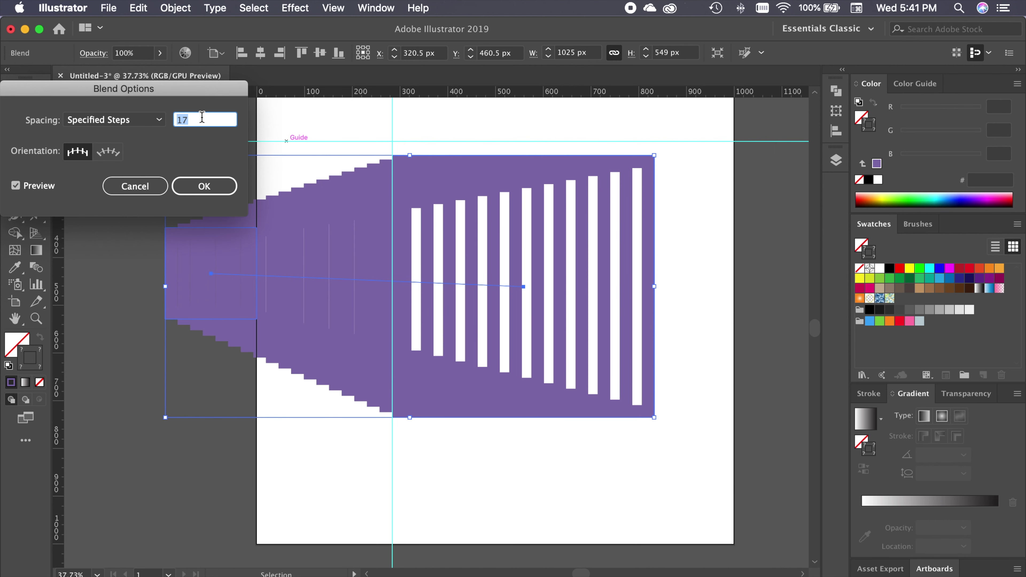
- Set the blend spacing to Specified Distance at 61 px and apply the blend options
click(135, 120)
click(128, 169)
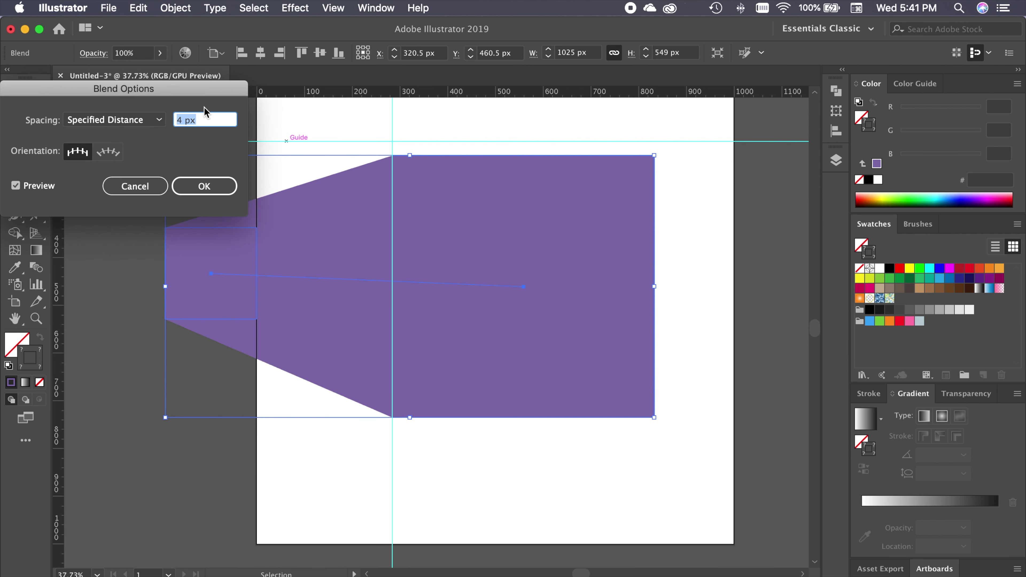
key(Up)
key(Up)
key(Up)
key(Up)
key(Up)
key(Up)
key(Up)
key(Up)
key(Up)
key(Up)
key(Up)
key(Up)
key(Up)
key(Up)
key(Up)
key(Up)
key(Up)
key(Up)
key(Up)
key(Up)
key(Up)
key(Up)
key(Up)
key(Up)
key(Up)
key(Up)
key(Up)
key(Up)
key(Up)
key(Up)
key(Up)
key(Up)
key(Up)
key(Up)
key(Up)
key(Up)
key(Up)
key(Up)
key(Up)
key(Up)
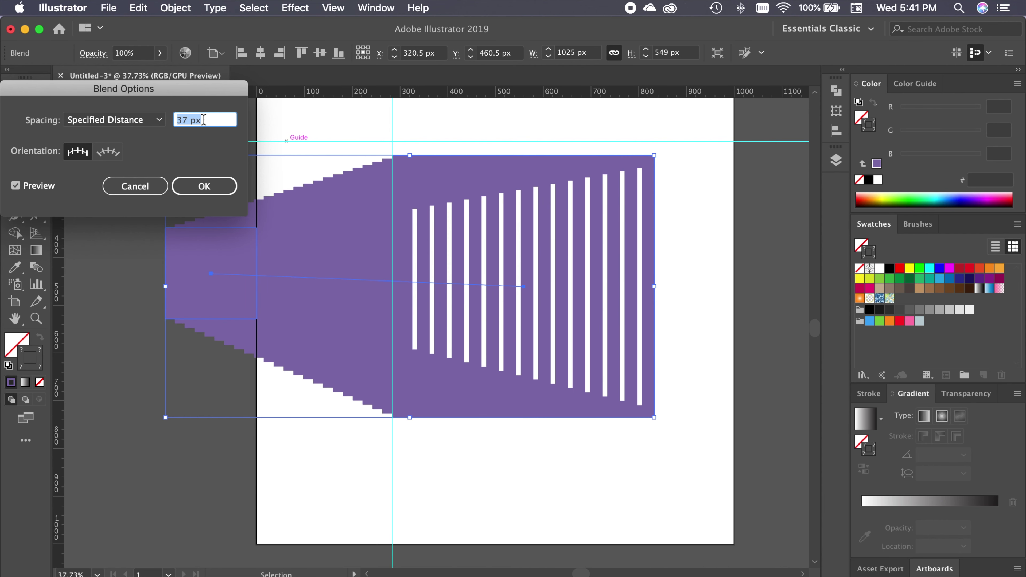
key(Up)
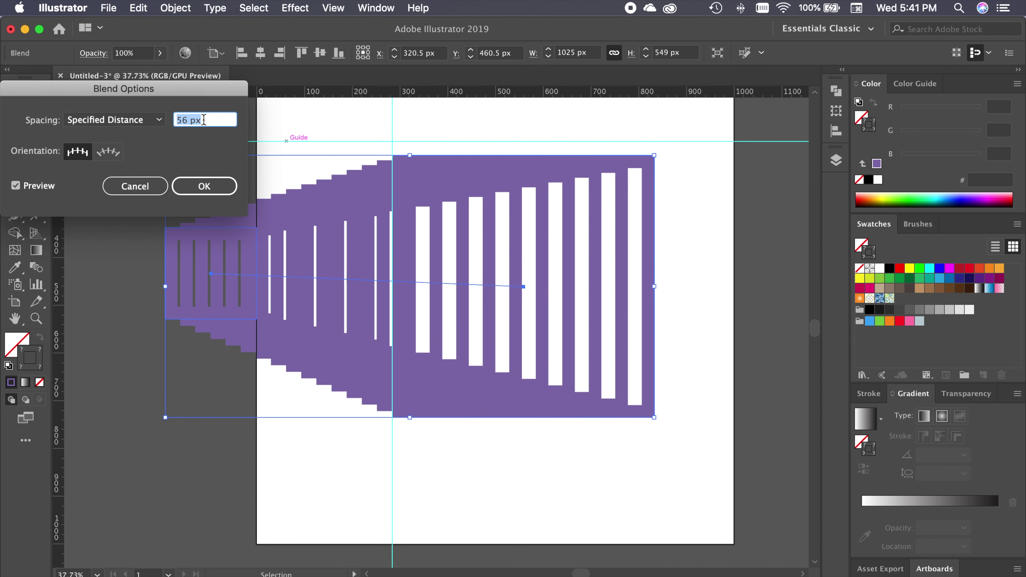
key(Up)
key(Up)
key(Up)
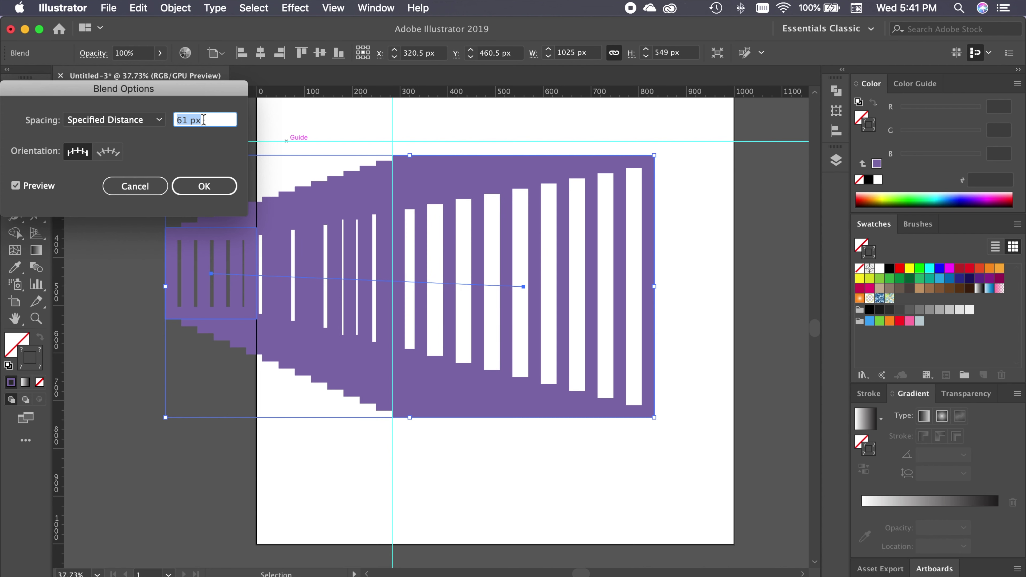
click(200, 186)
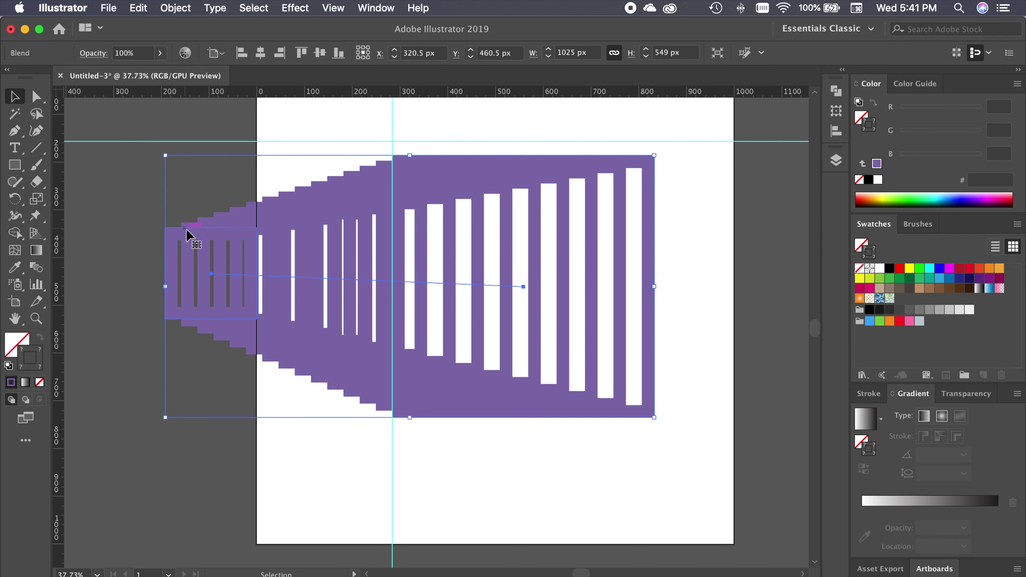
- Isolate the blend's small square, recolor its stroke magenta with R 209 and G 69, and exit isolation mode
double_click(194, 230)
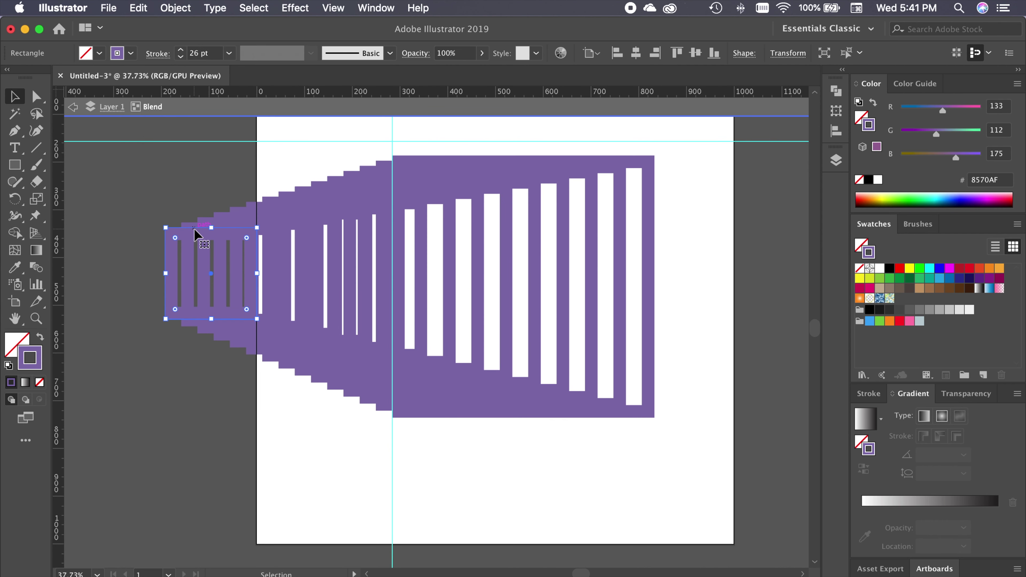
drag(943, 110, 967, 110)
click(924, 131)
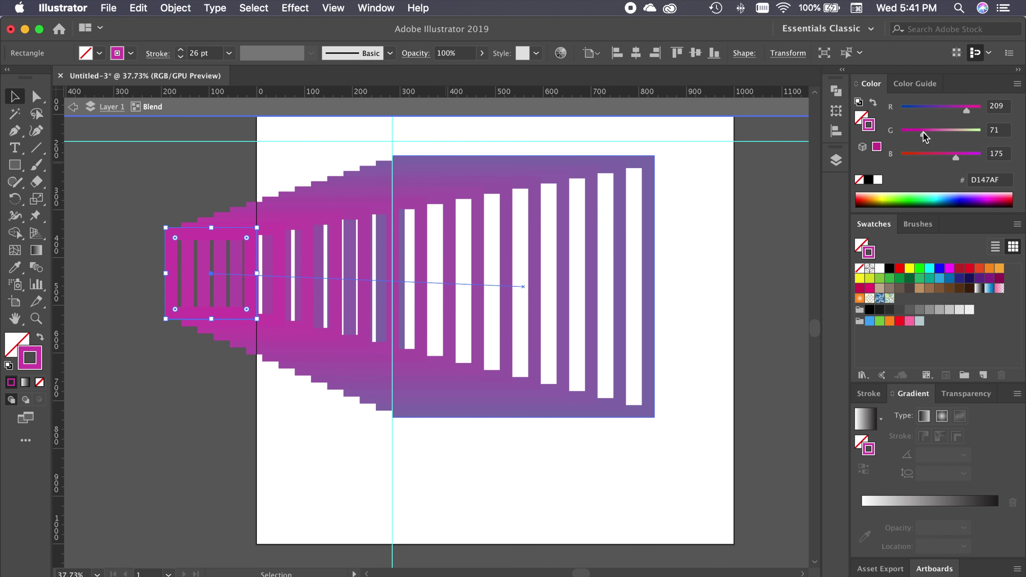
double_click(673, 259)
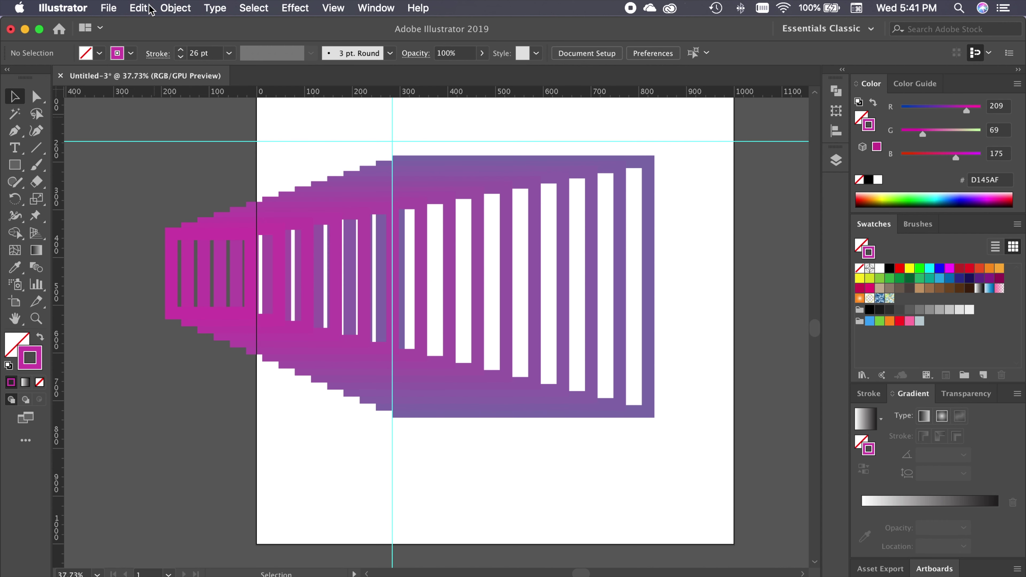
- Look through the available editing, file saving and exporting, and application preference commands
click(139, 8)
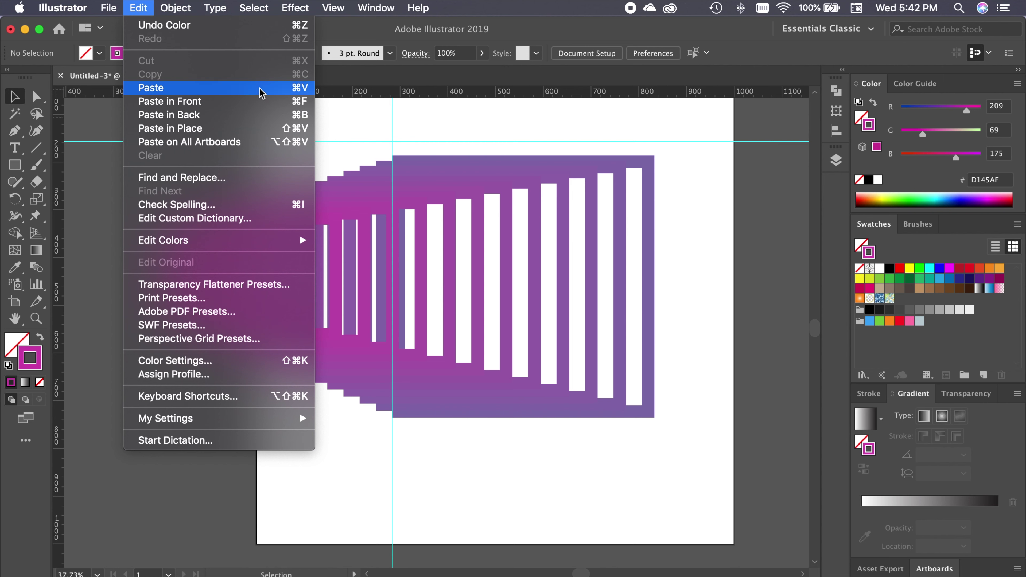
mouse_move(195, 242)
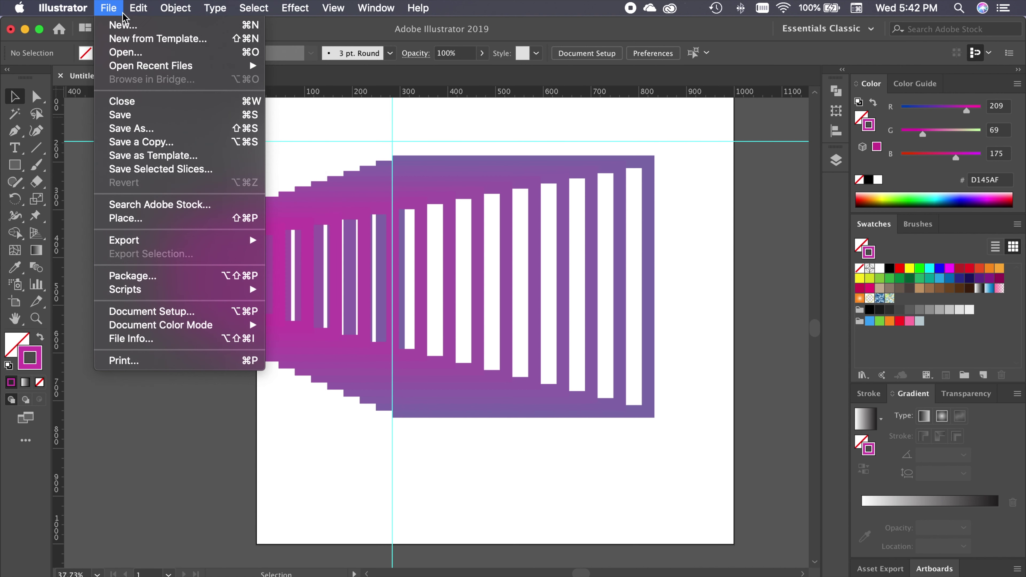
click(112, 9)
click(112, 9)
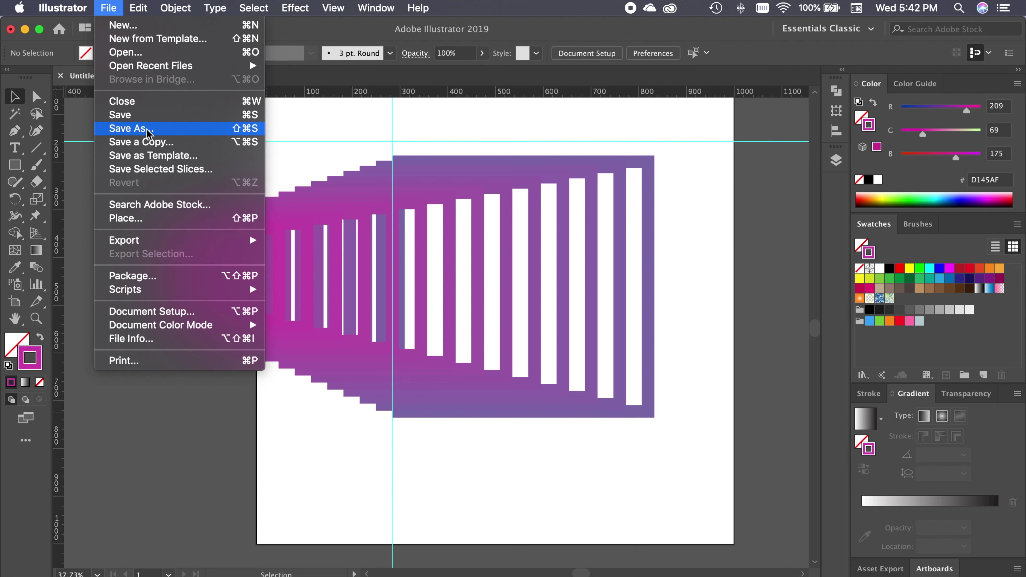
mouse_move(61, 12)
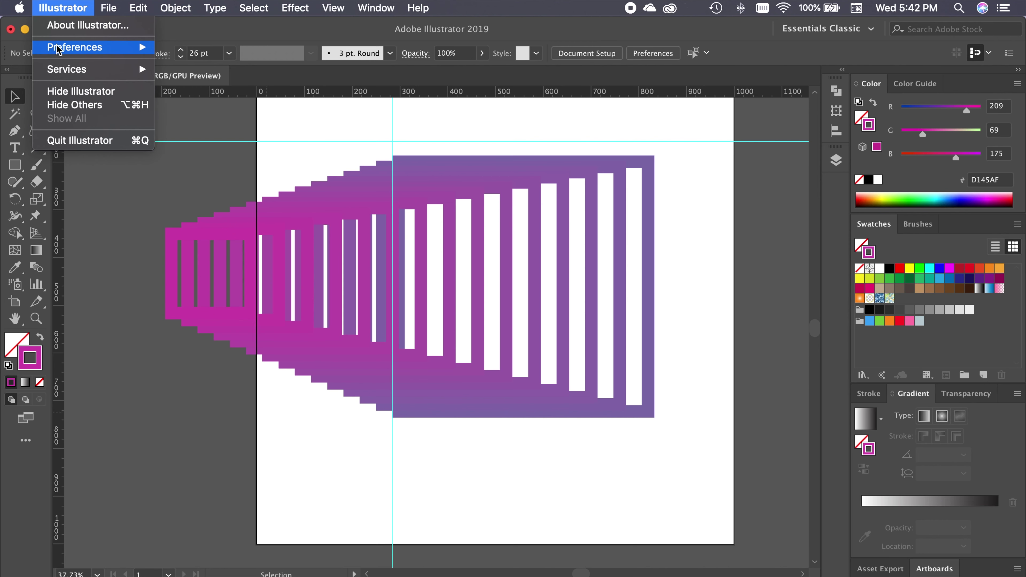
mouse_move(59, 49)
mouse_move(138, 8)
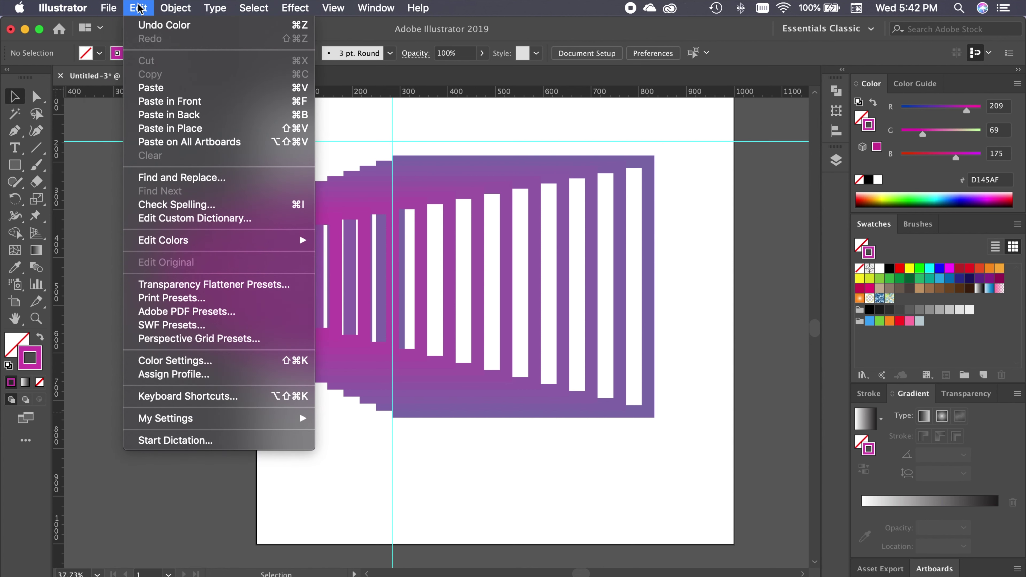
- Open the Units preferences, view the choices for the General unit, and cancel the preferences
click(81, 9)
click(81, 10)
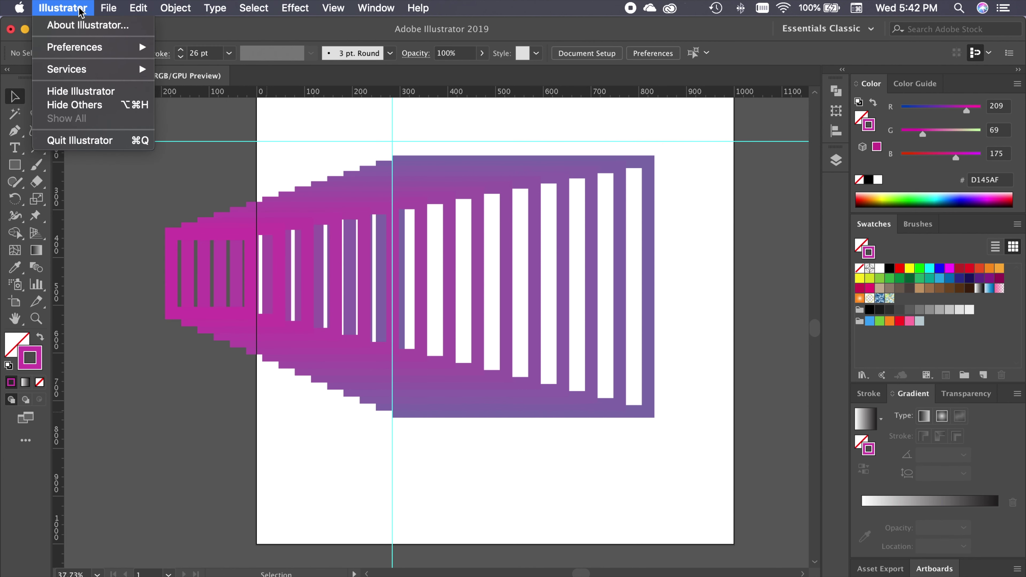
click(73, 29)
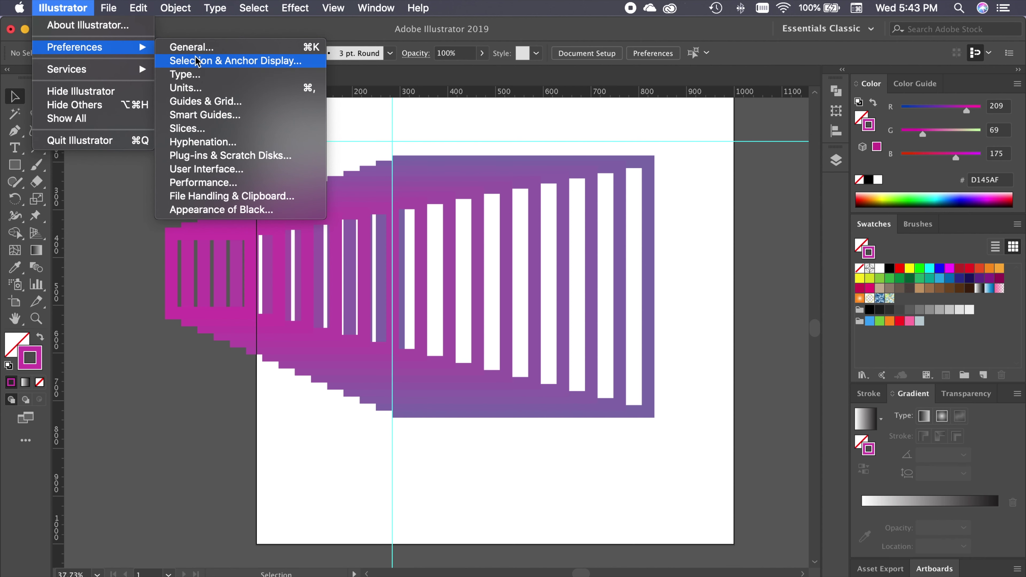
click(190, 87)
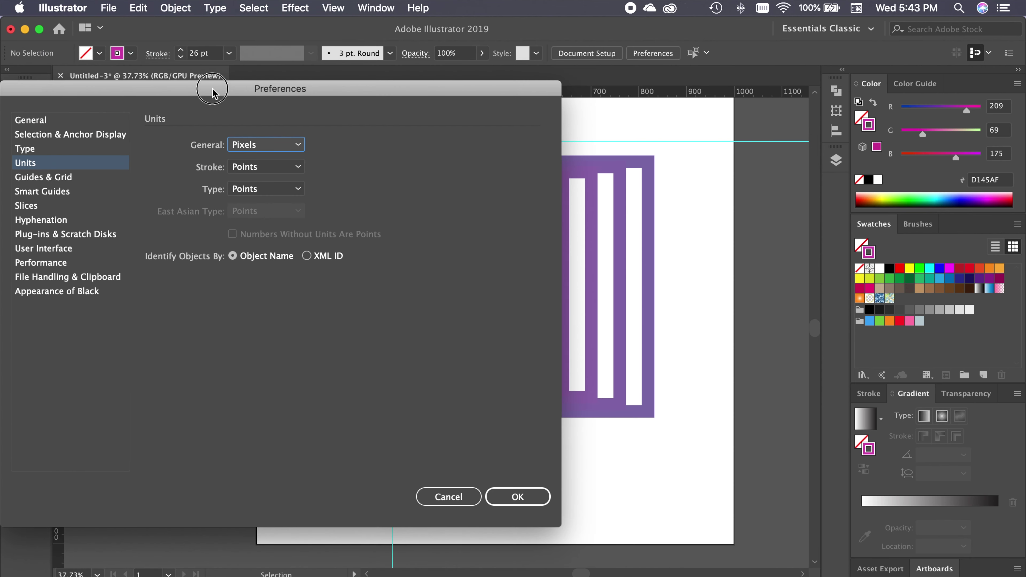
drag(211, 92, 430, 81)
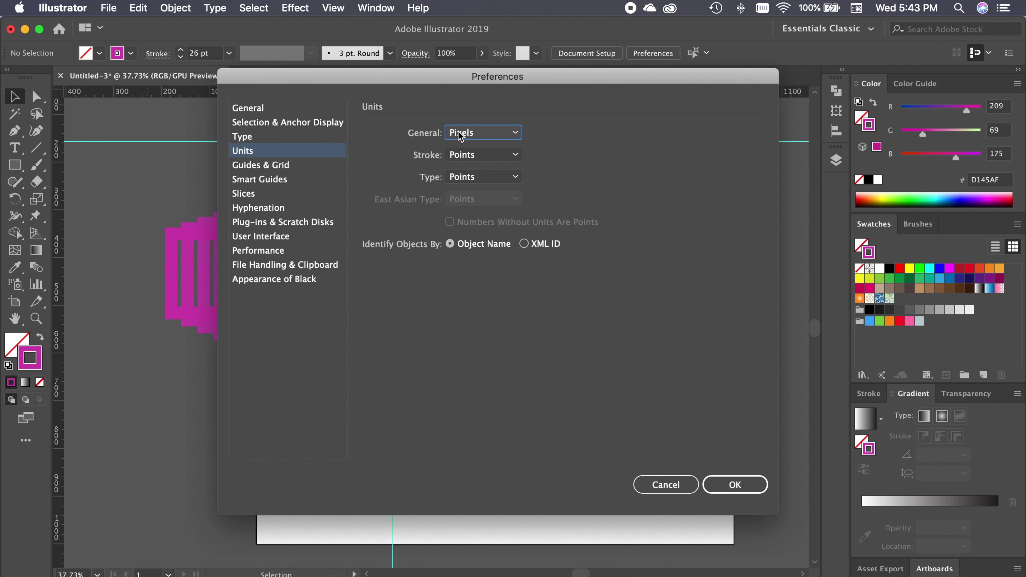
click(484, 136)
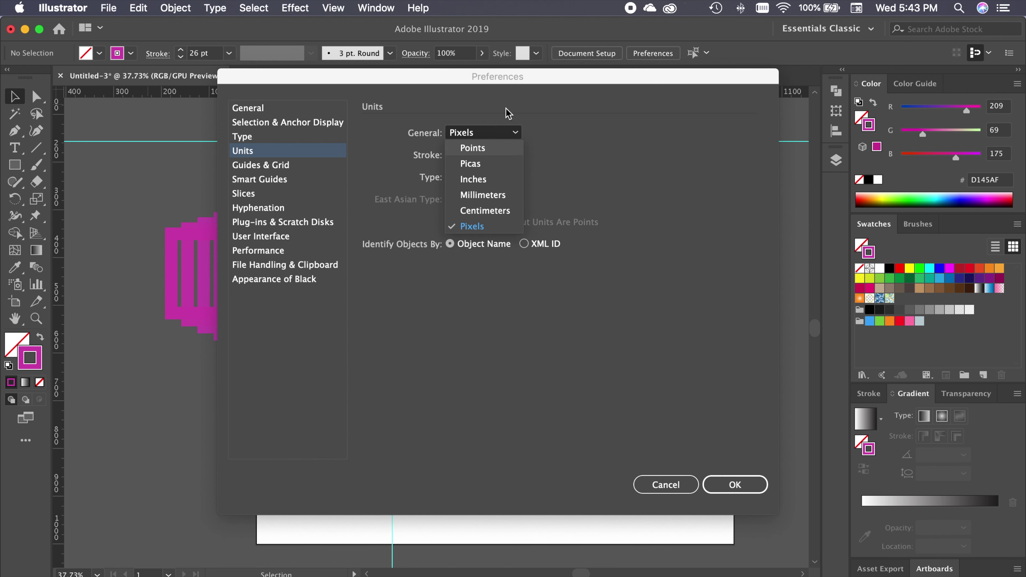
click(654, 485)
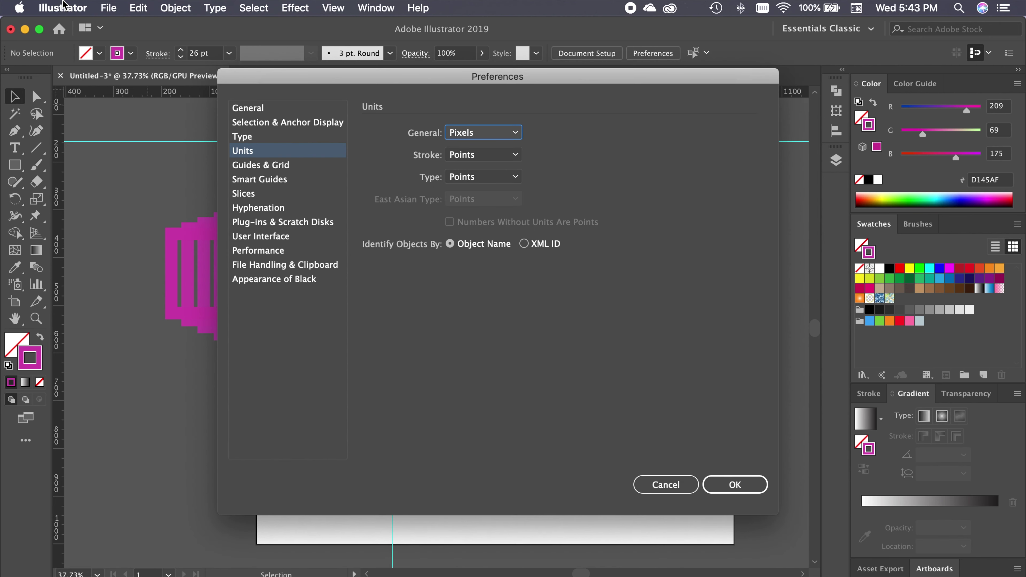
click(657, 485)
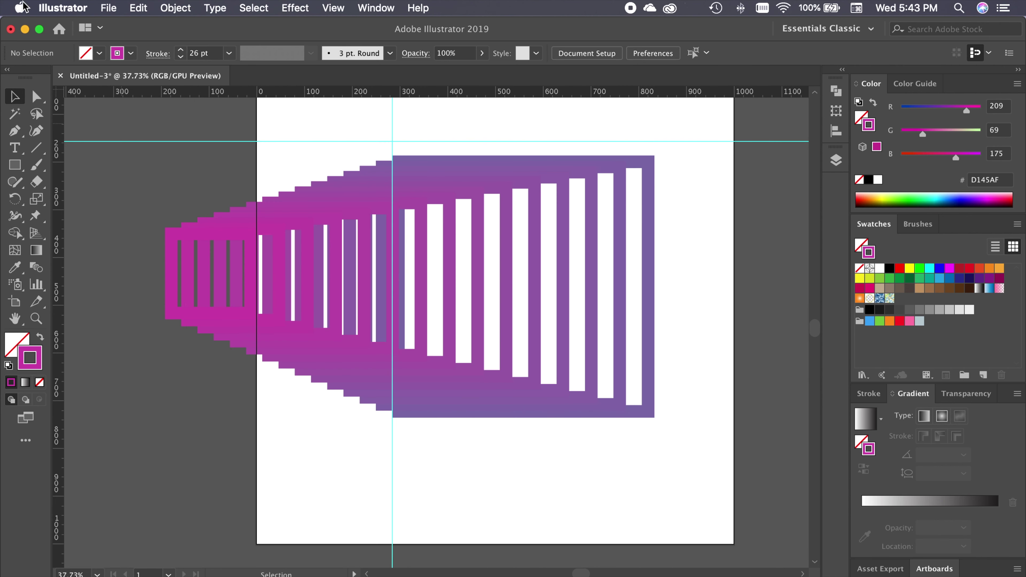
click(73, 8)
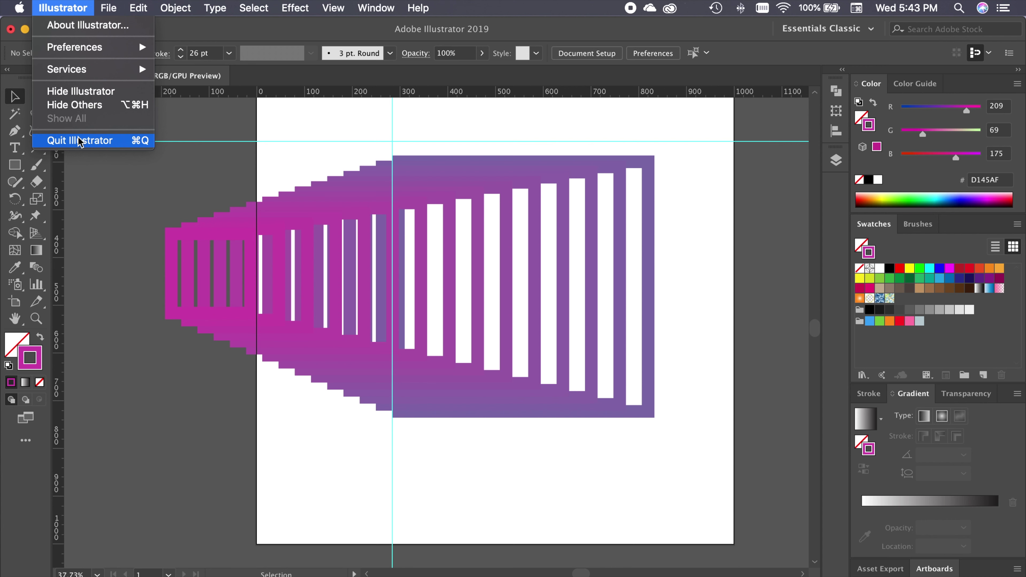
click(198, 38)
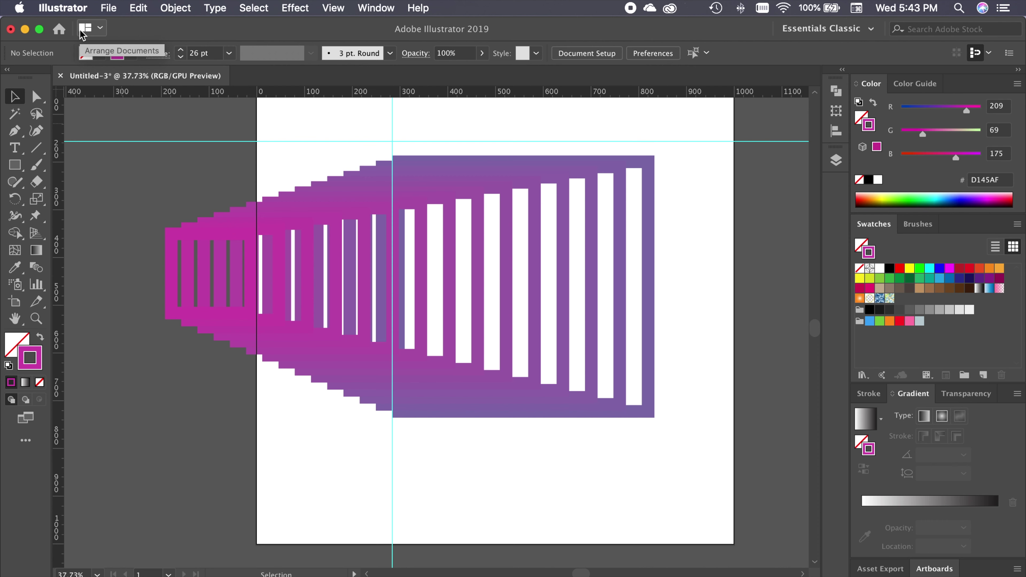
click(54, 8)
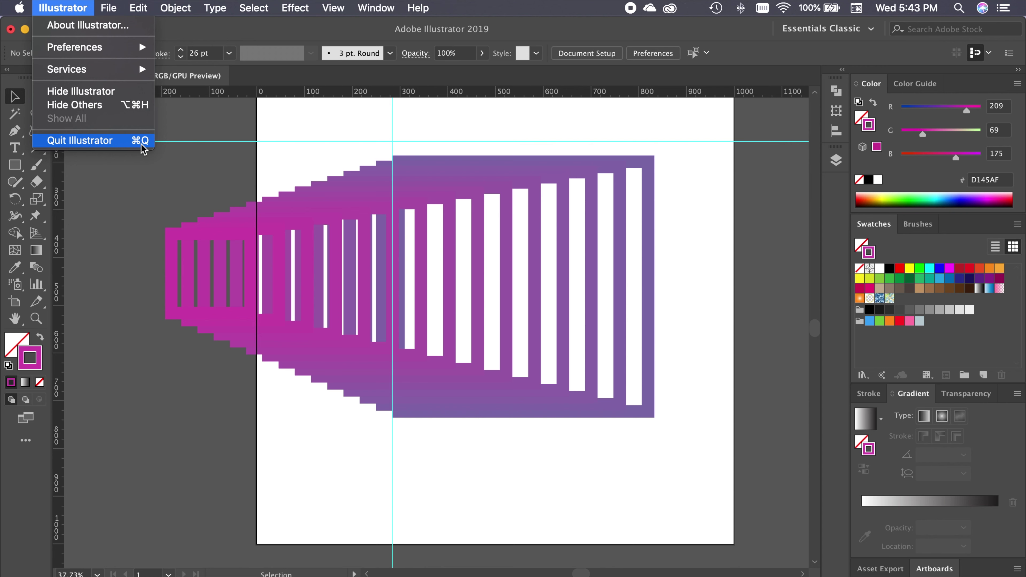
key(Escape)
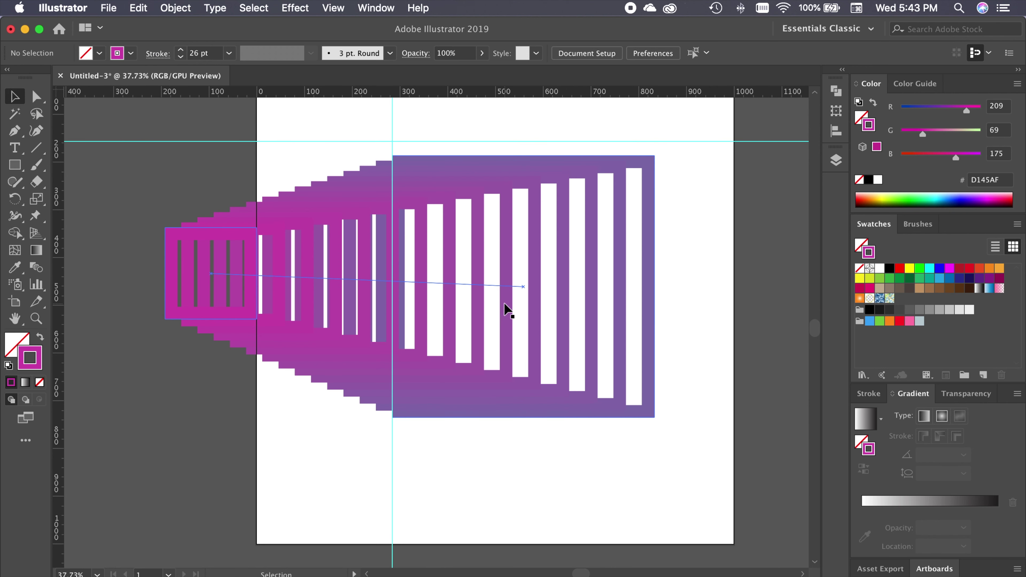